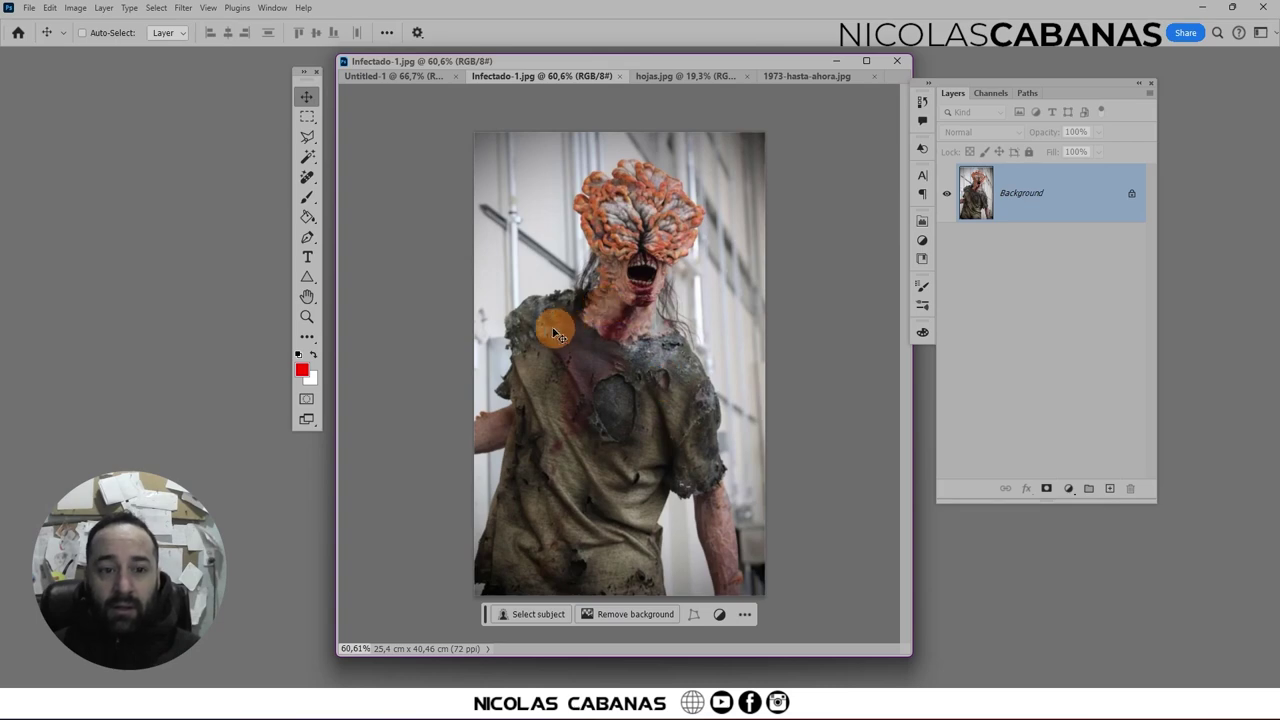
- Try the Lasso and Pen tools, then zoom in on the creature's head and back out
left_click(303, 137)
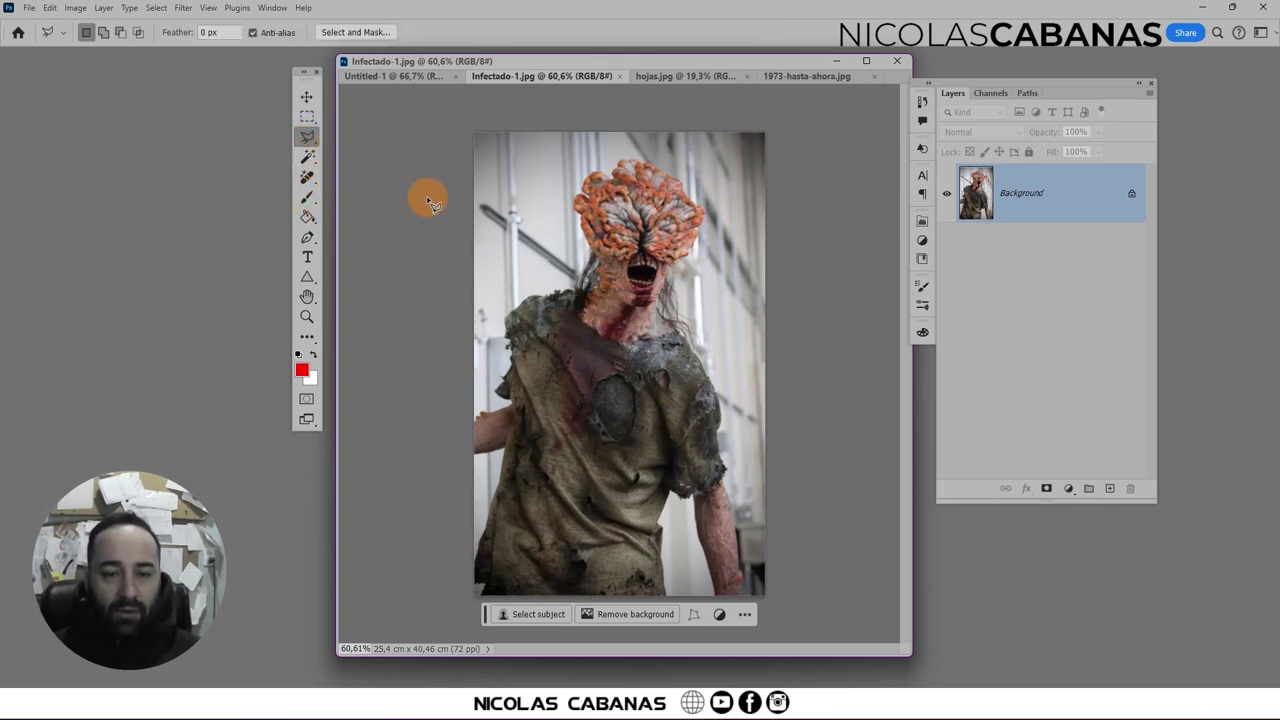
left_click(308, 238)
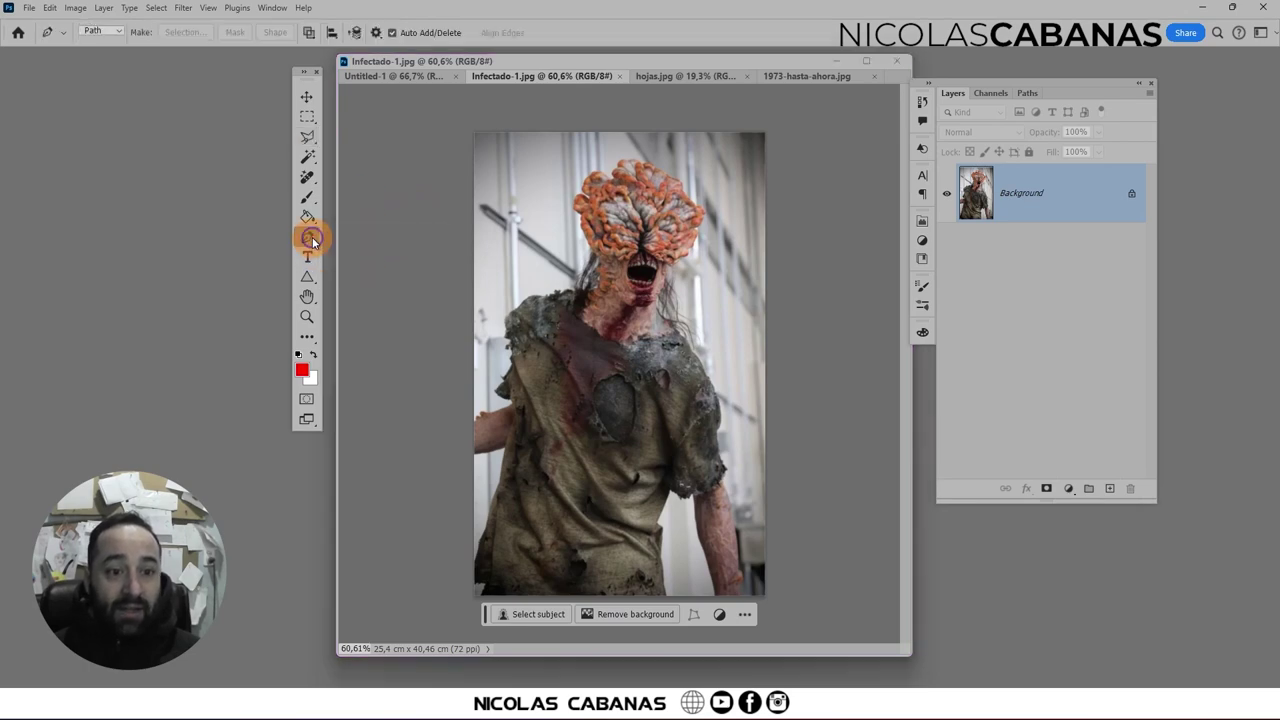
key("z")
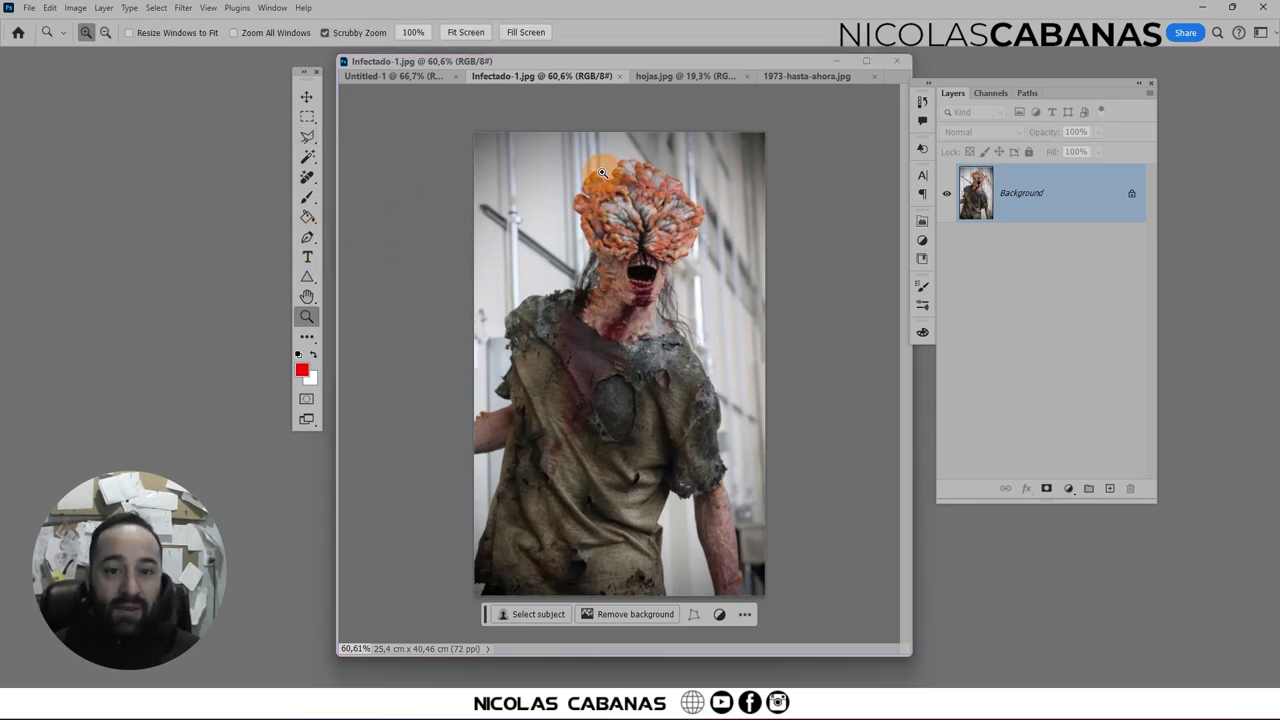
left_click_drag(605, 175, 679, 170)
left_click(679, 170, "alt")
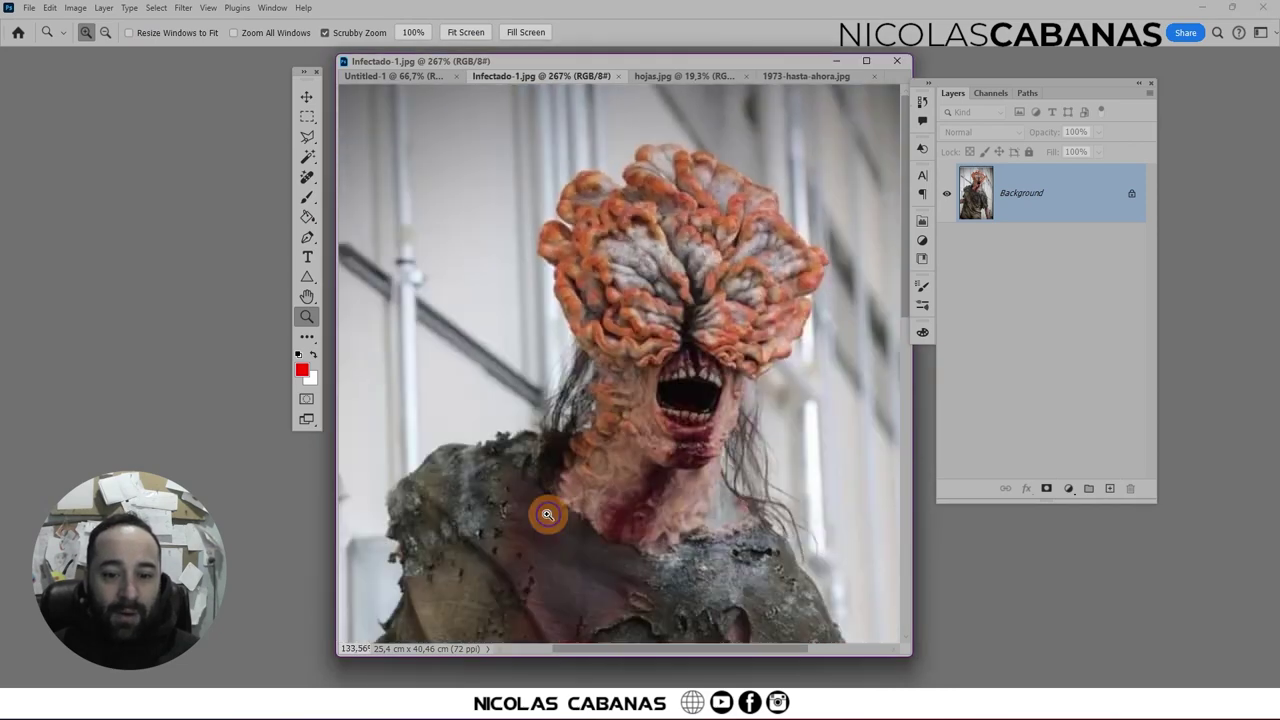
left_click_drag(547, 514, 516, 514)
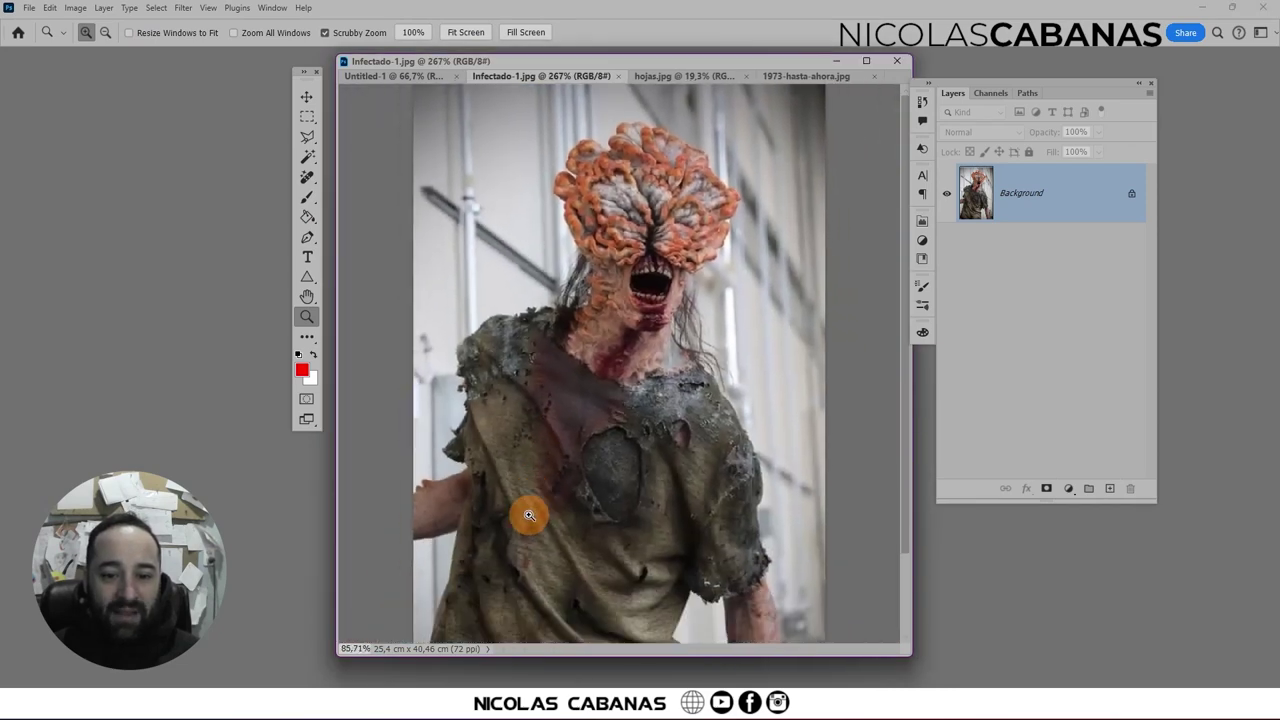
- Switch to the Move tool and show the enlarged Paths panel with Infectado 1
key("v")
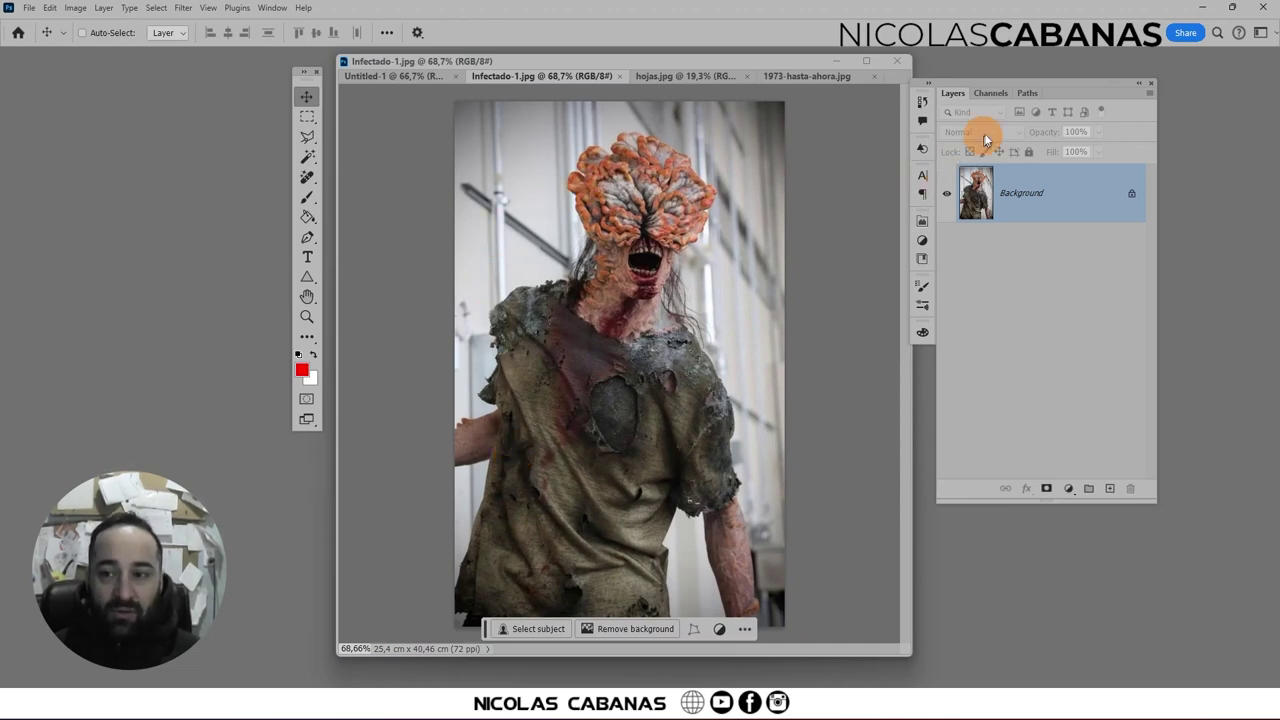
left_click(1030, 93)
mouse_move(1095, 200)
left_mouse_down()
mouse_move(1106, 363)
mouse_move(1118, 373)
left_mouse_up()
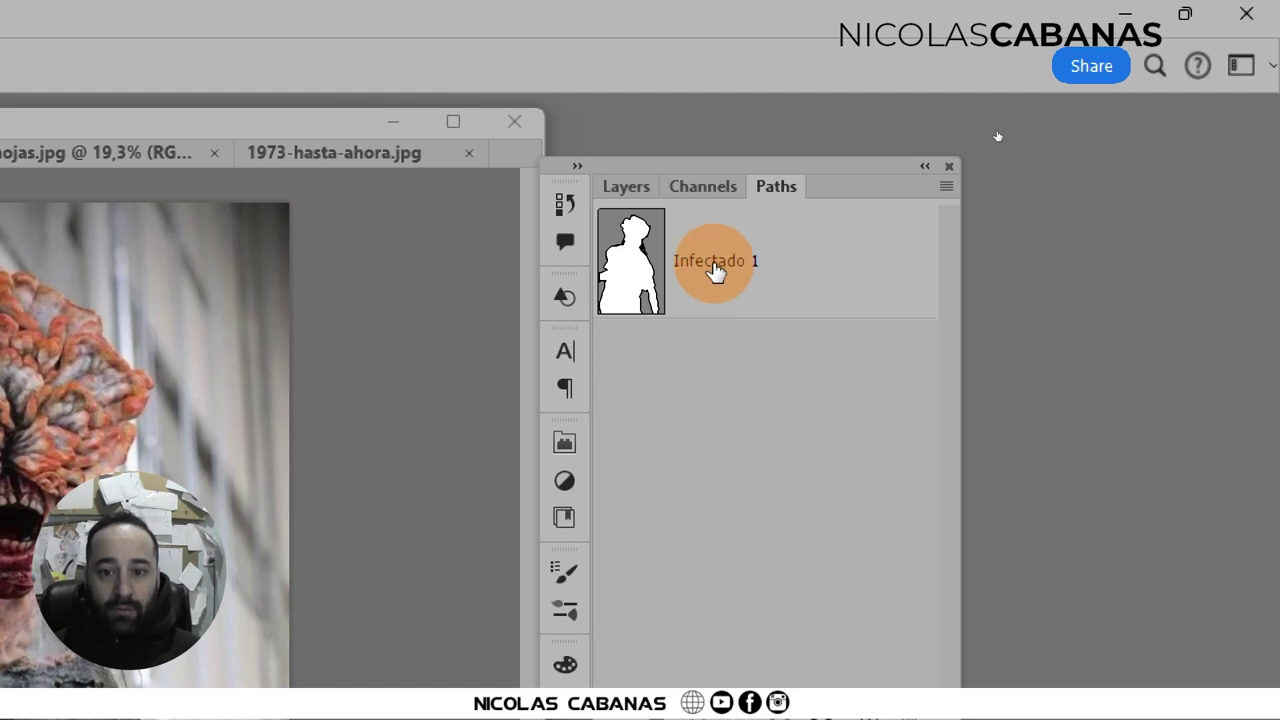
- Activate the Infectado 1 path so its outline traces the creature's head and torso
left_click(714, 268)
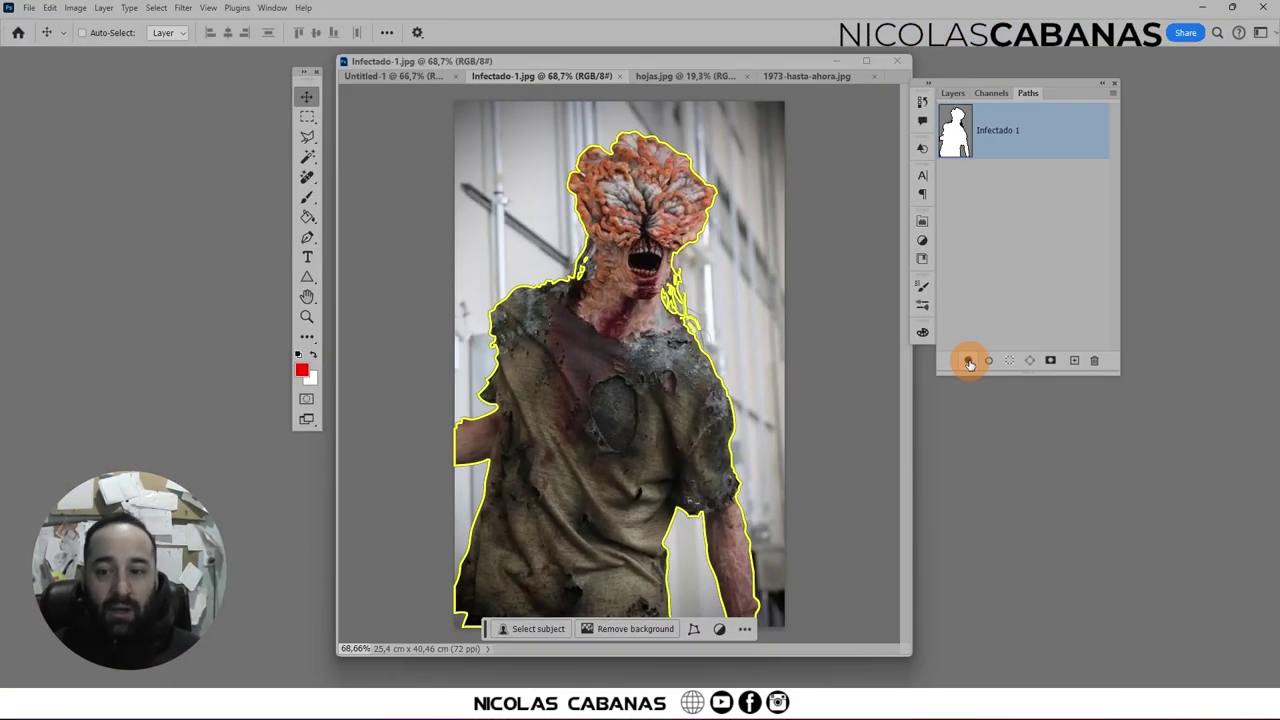
- Preview filling the Infectado 1 path with red, then undo the fill
left_click(968, 362)
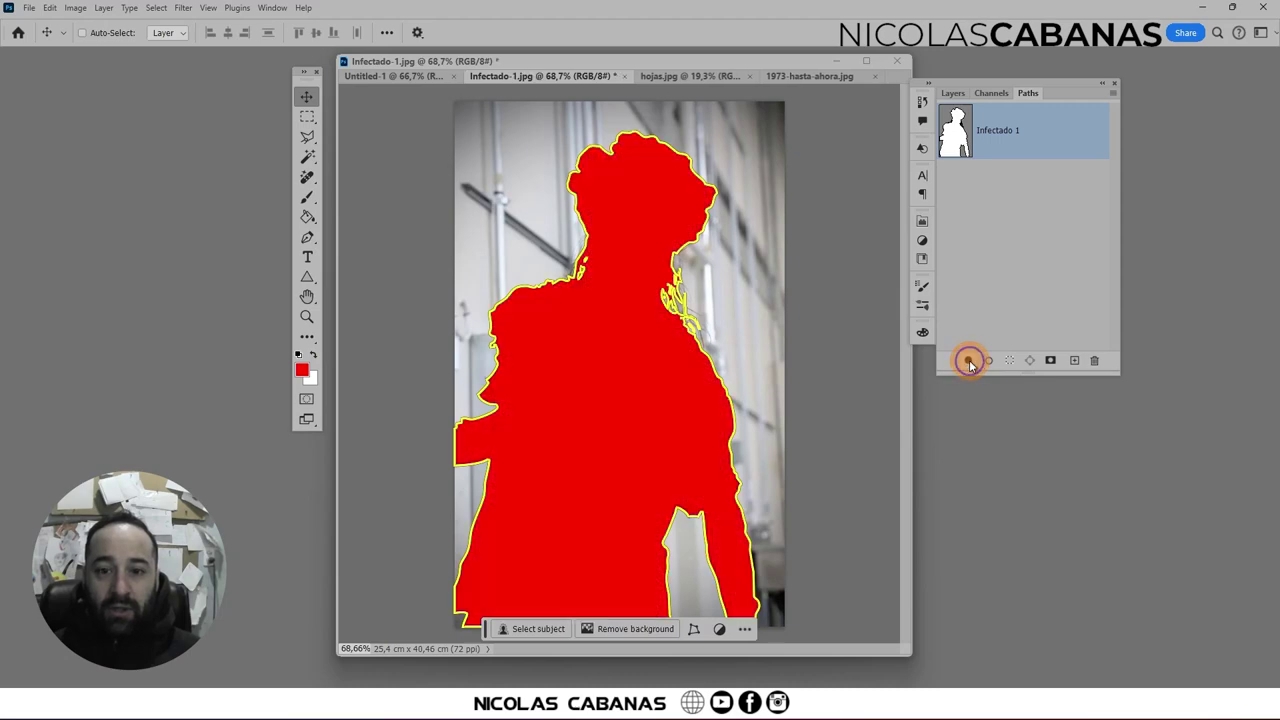
left_click(953, 94)
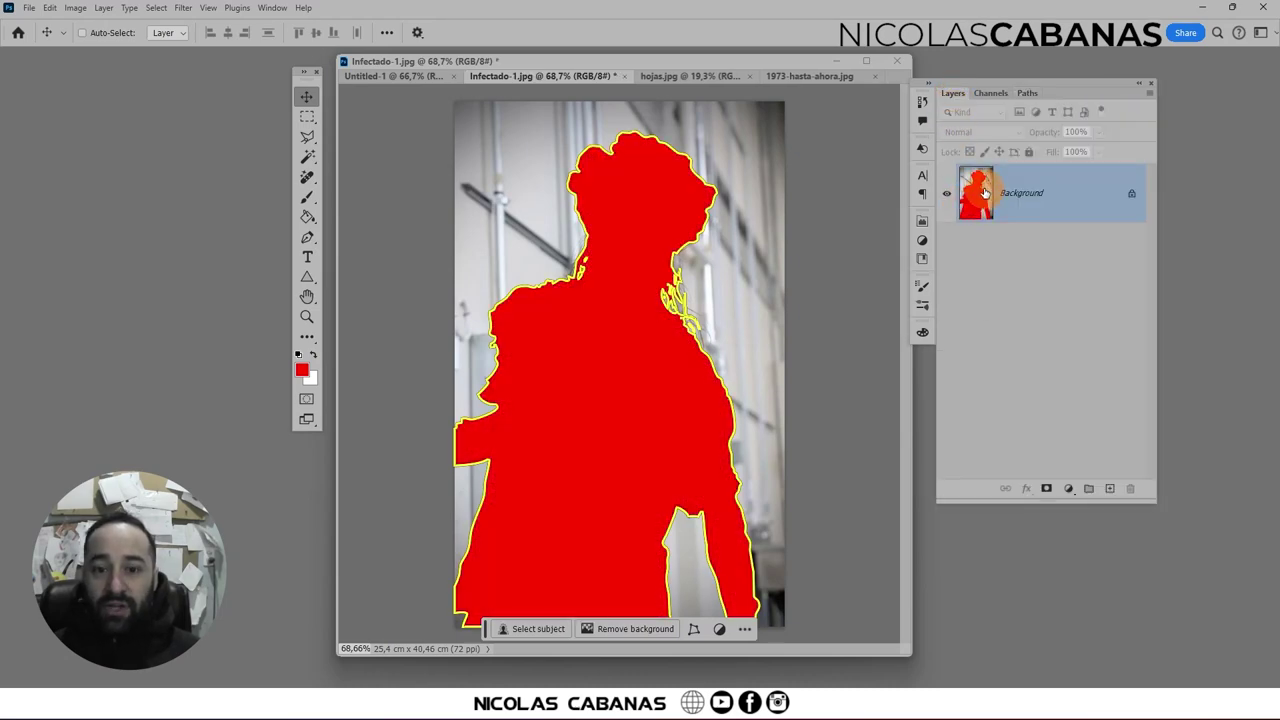
key("ctrl+z")
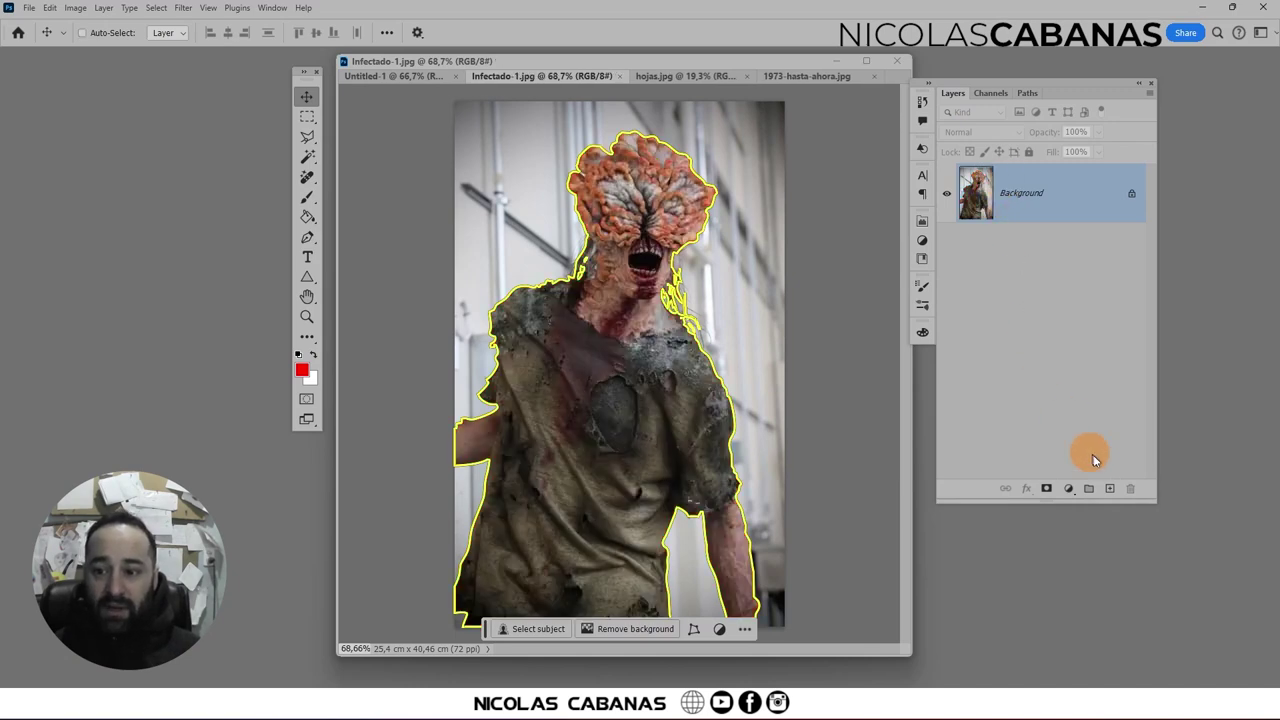
- Add Layer 1, fill the creature path with red on it, then undo back to Background
left_click(1109, 488)
double_click(1016, 192)
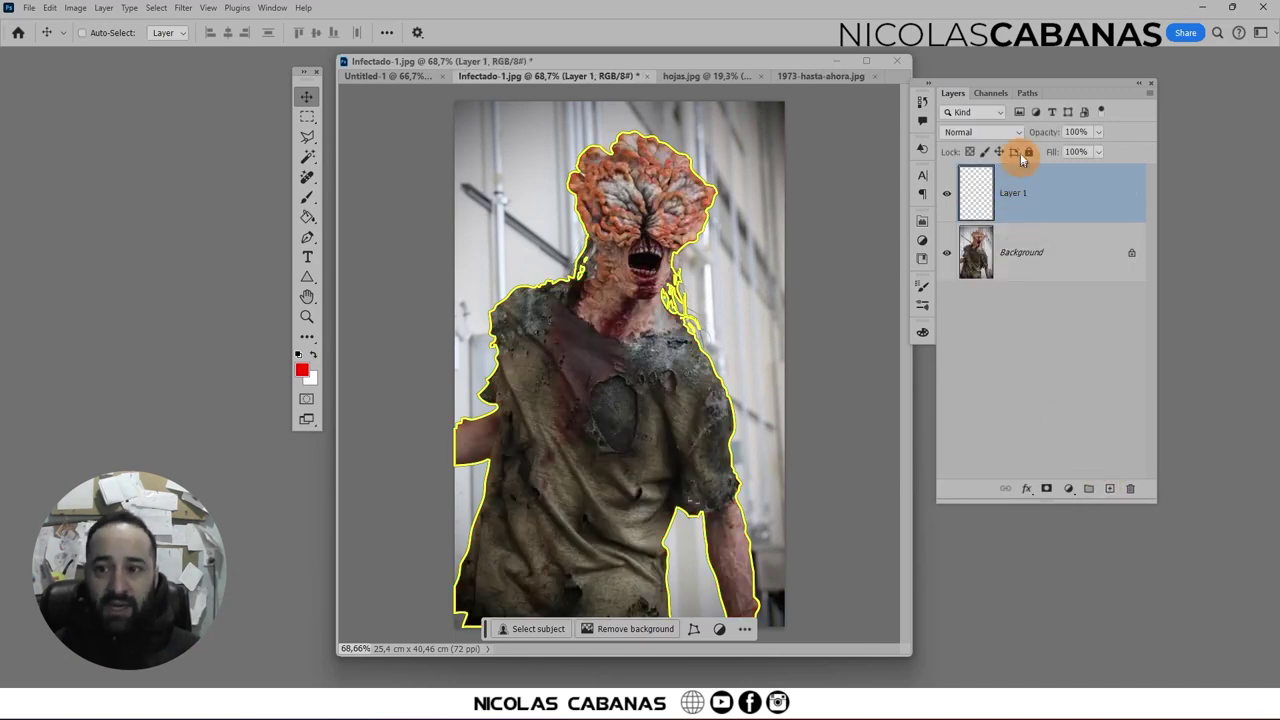
left_click(1027, 92)
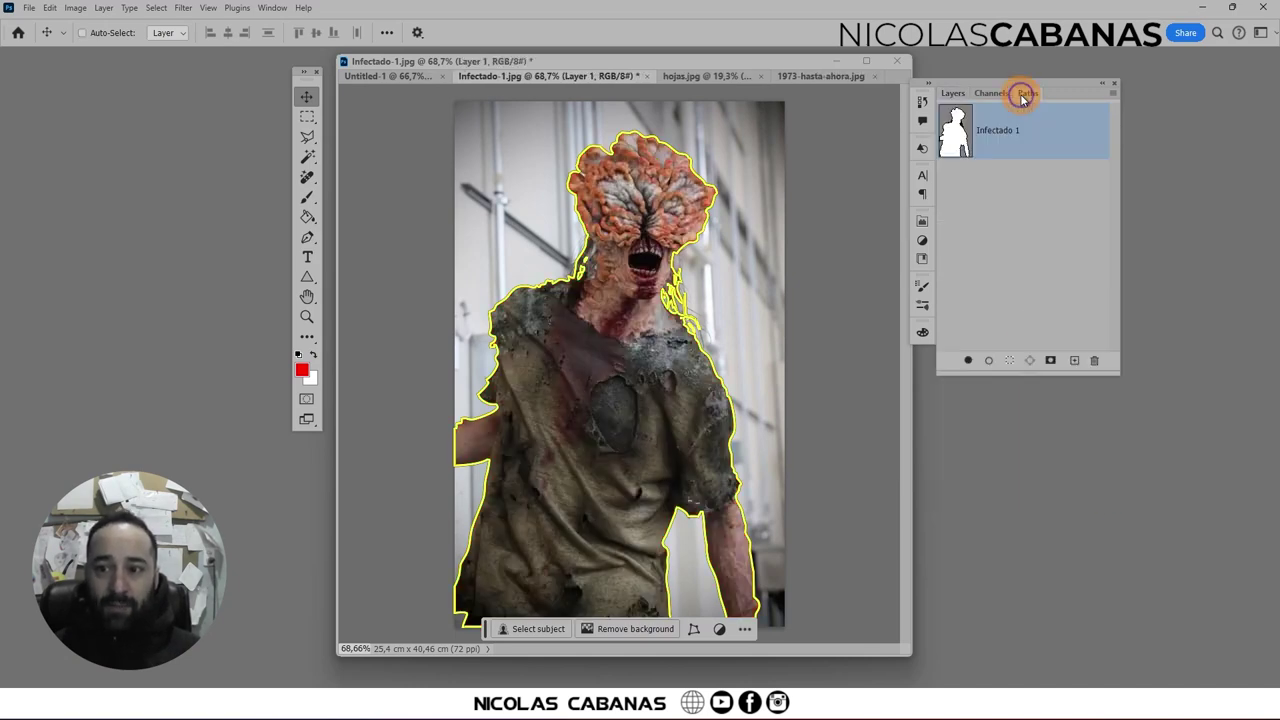
left_click(969, 362)
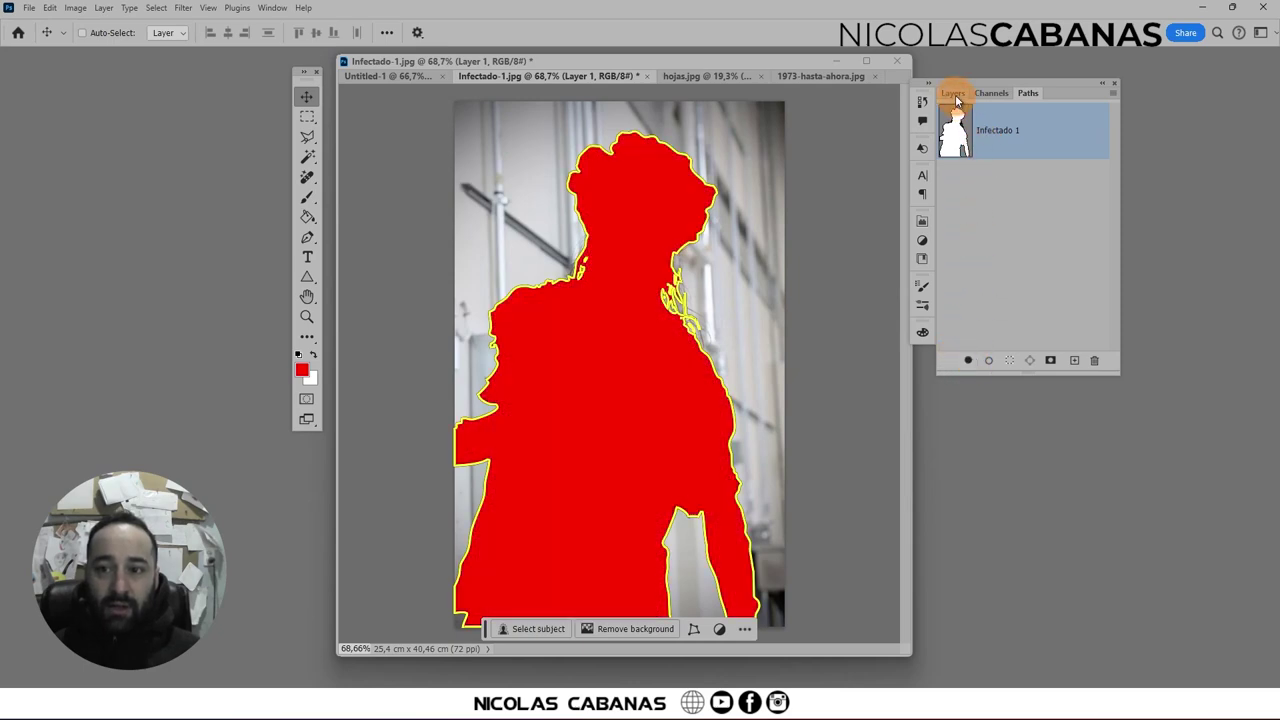
left_click(953, 93)
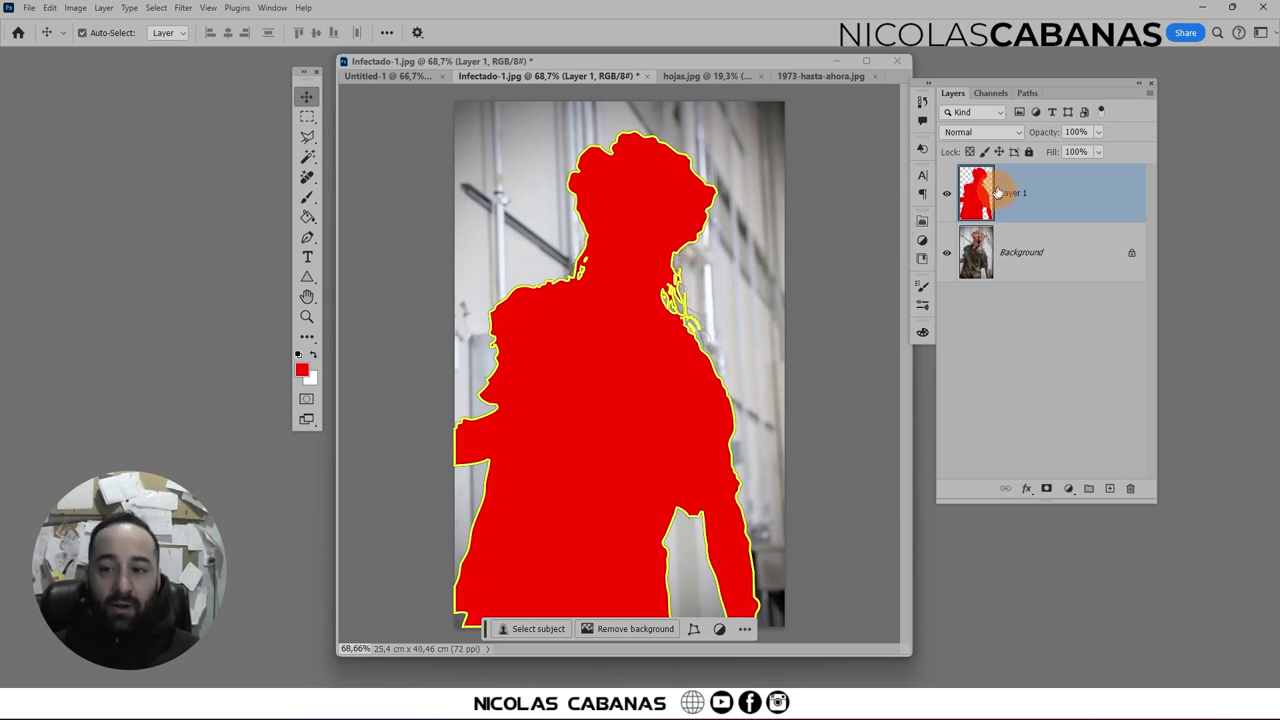
key("ctrl+z")
key("ctrl+z")
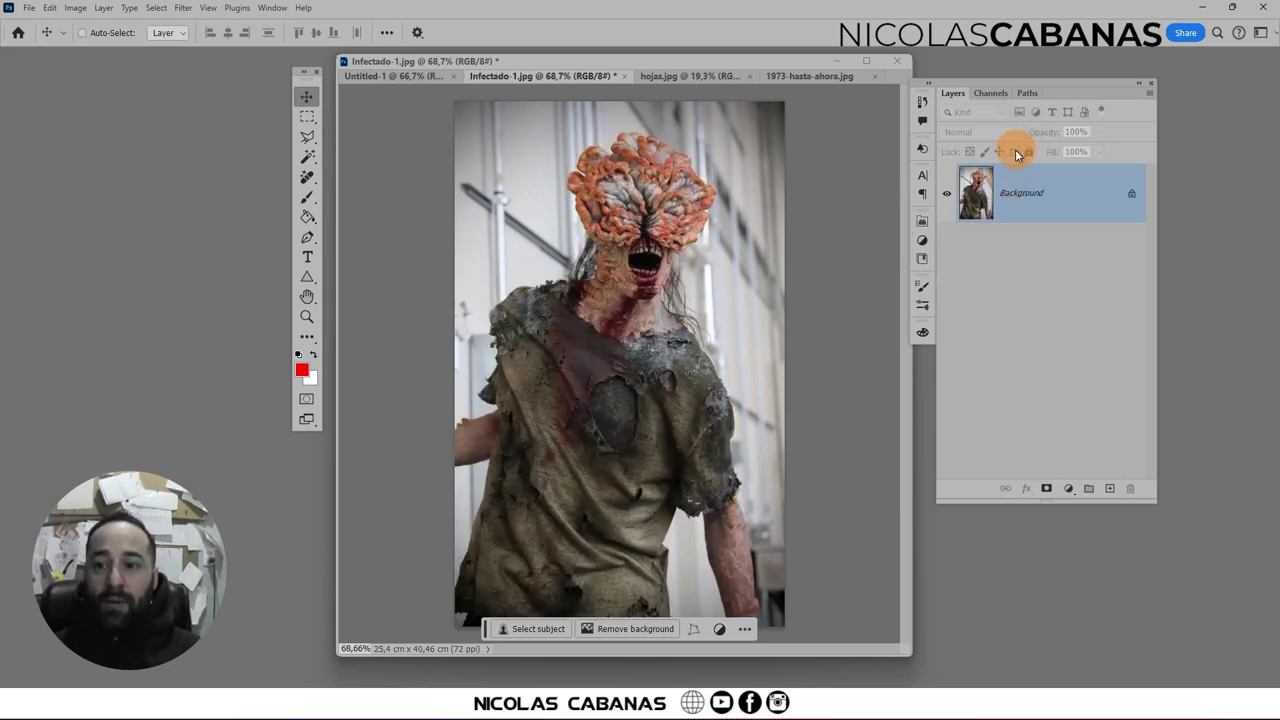
left_click(1109, 488)
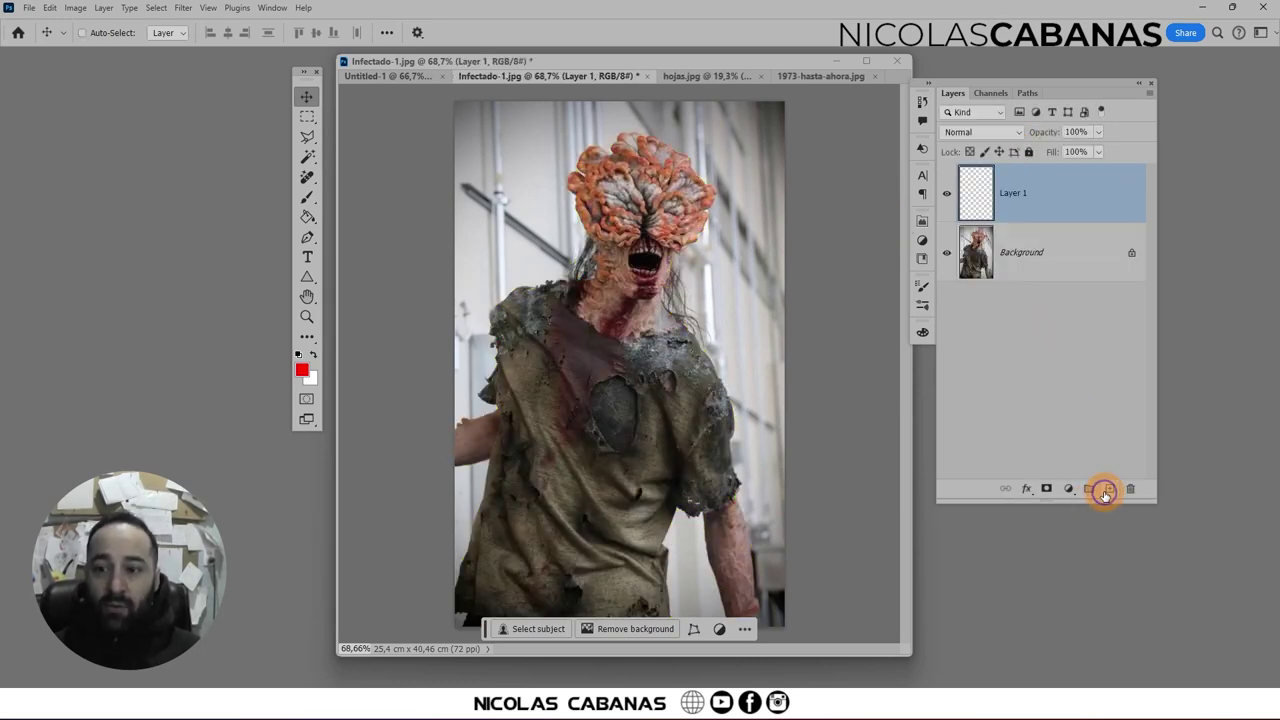
left_click(1027, 93)
left_click(1002, 156)
left_click(987, 361)
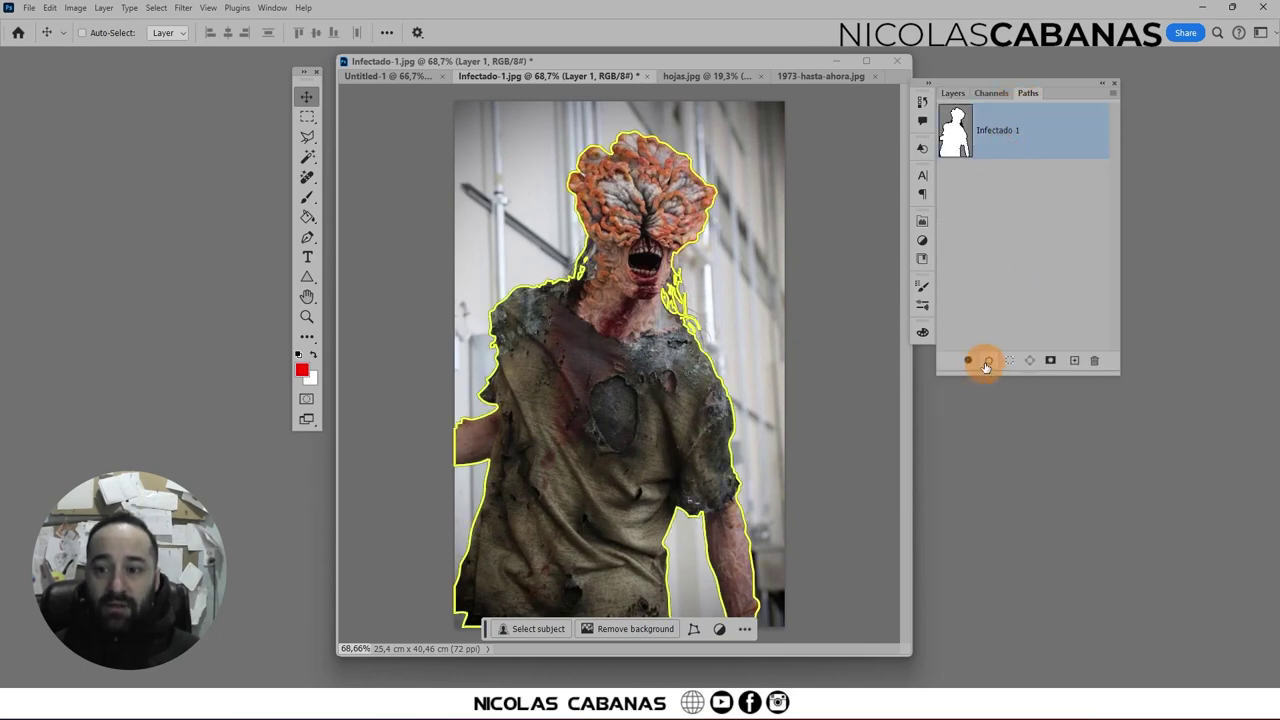
left_click(953, 93)
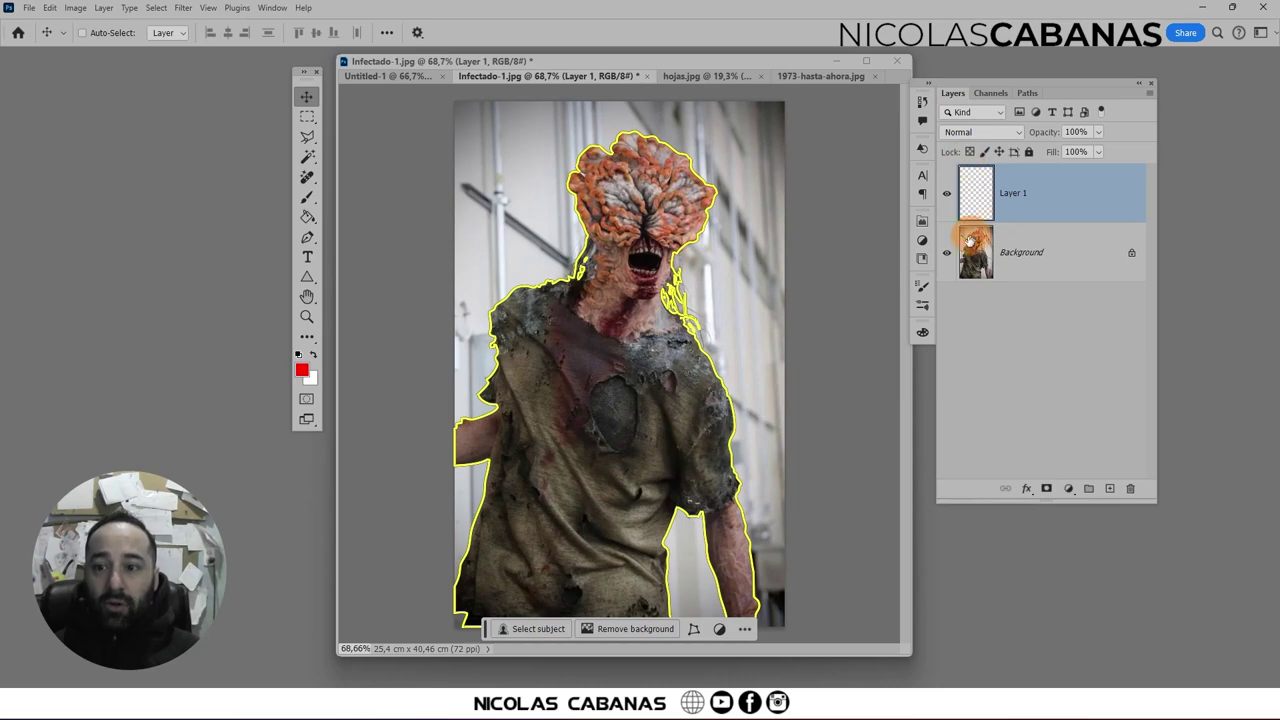
left_click(1030, 92)
left_click(1037, 214)
left_click(953, 93)
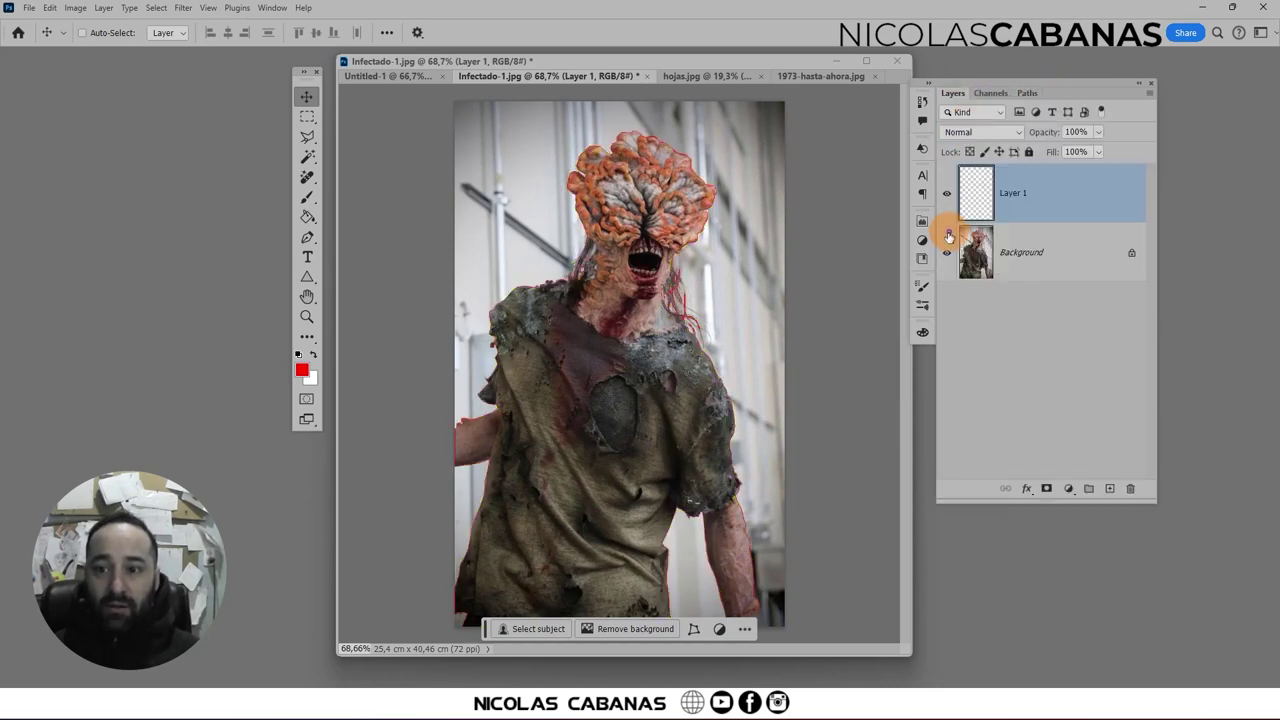
left_click(946, 252)
key("z")
mouse_move(608, 186)
left_mouse_down()
mouse_move(603, 154)
mouse_move(666, 146)
left_mouse_up()
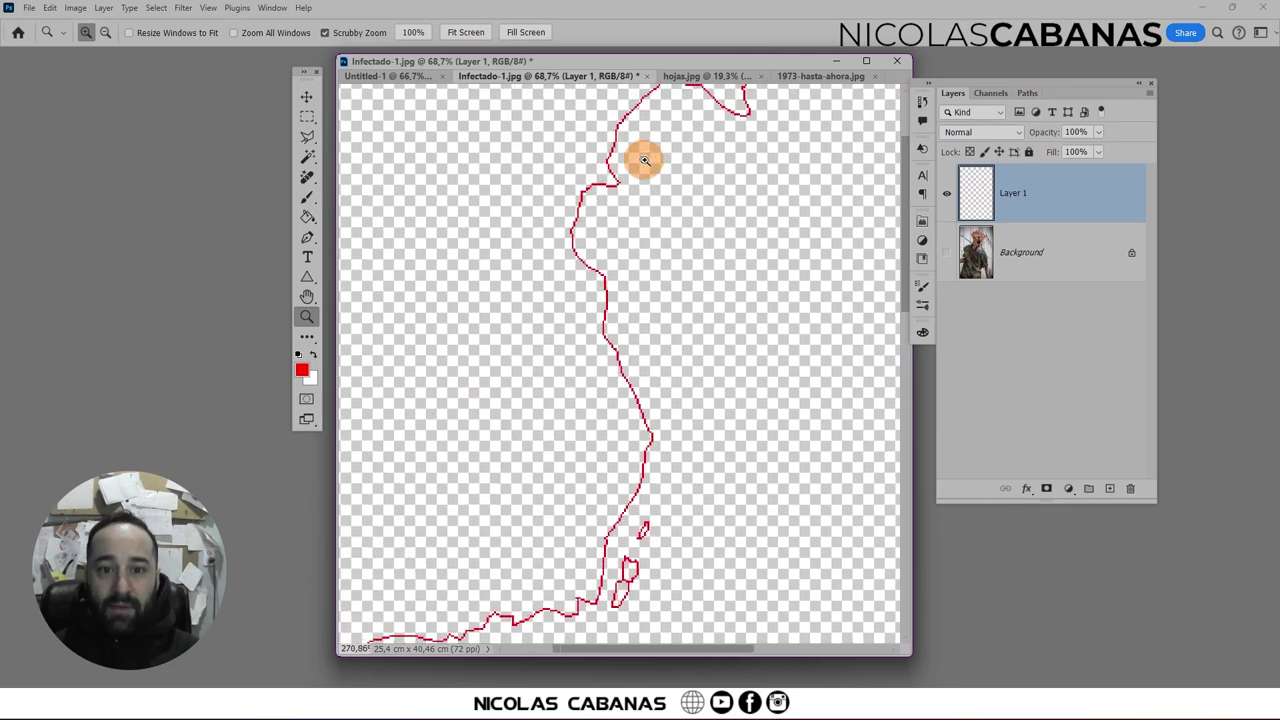
mouse_move(759, 505)
left_mouse_down()
mouse_move(749, 480)
mouse_move(674, 486)
mouse_move(686, 481)
left_mouse_up()
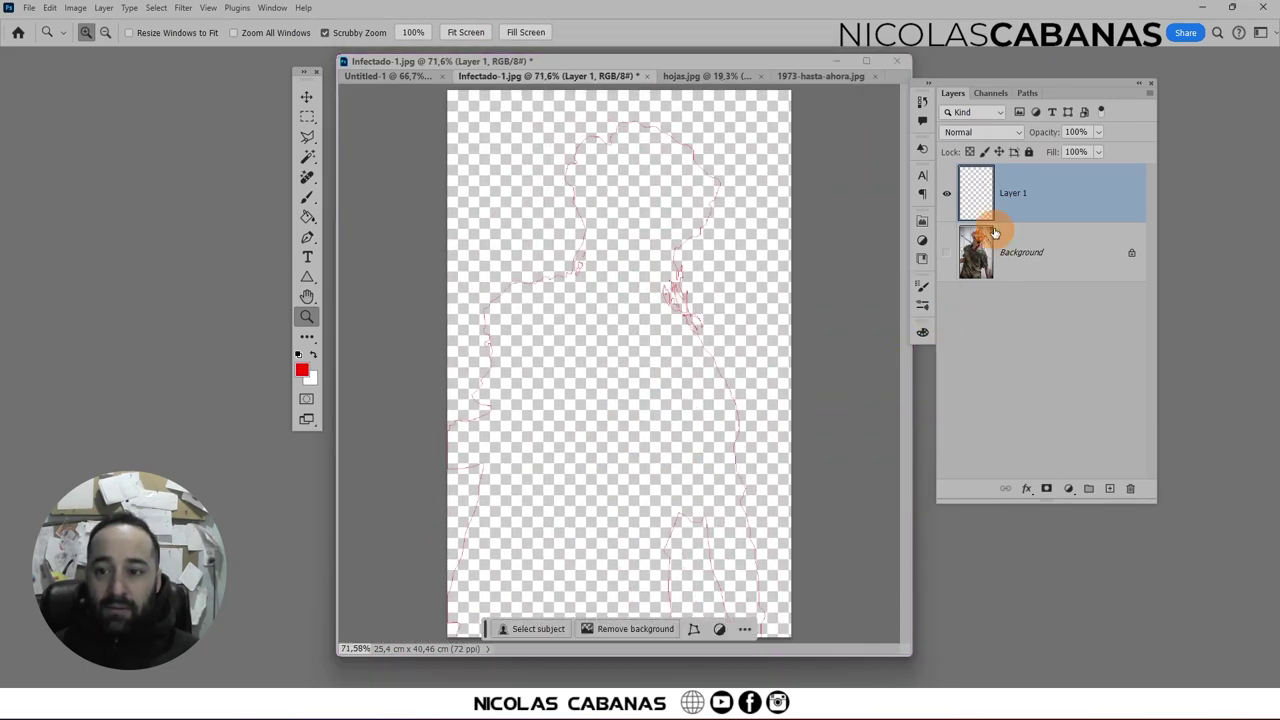
left_click(947, 253)
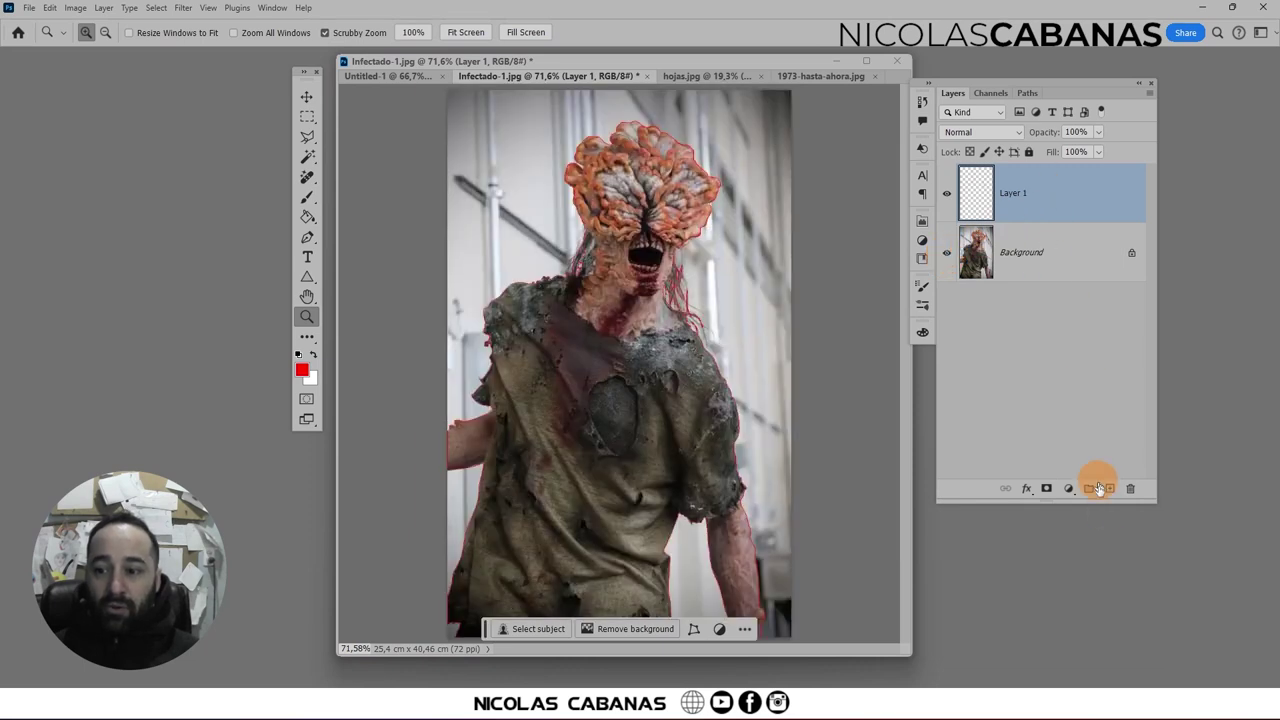
left_click(1133, 491)
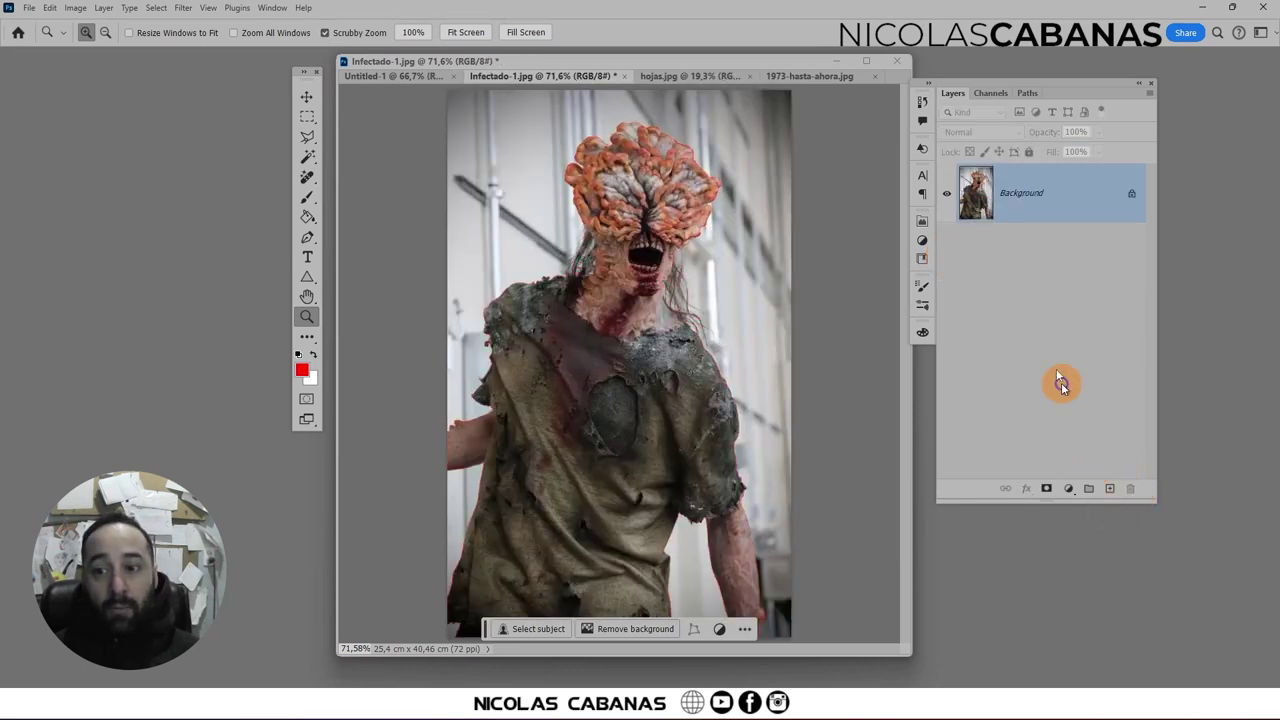
- Load the Infectado 1 path as a selection around the creature
left_click(1022, 94)
left_click(1017, 135)
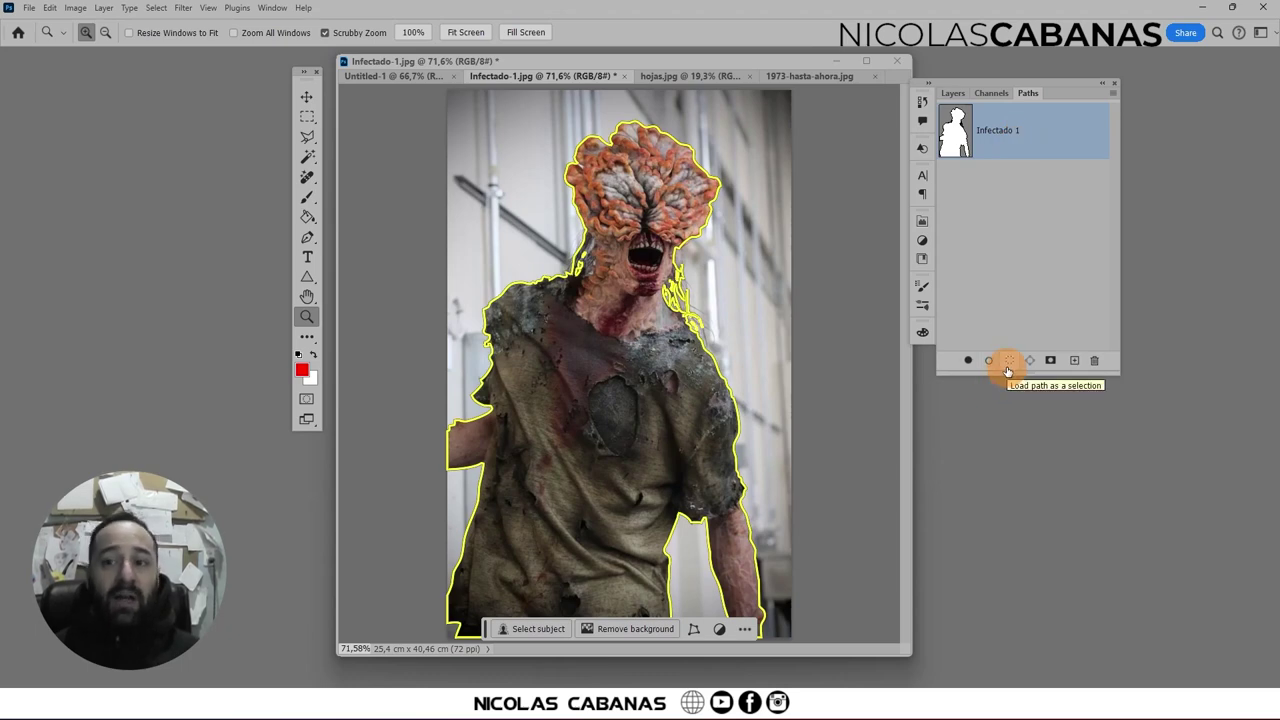
left_click(1008, 366)
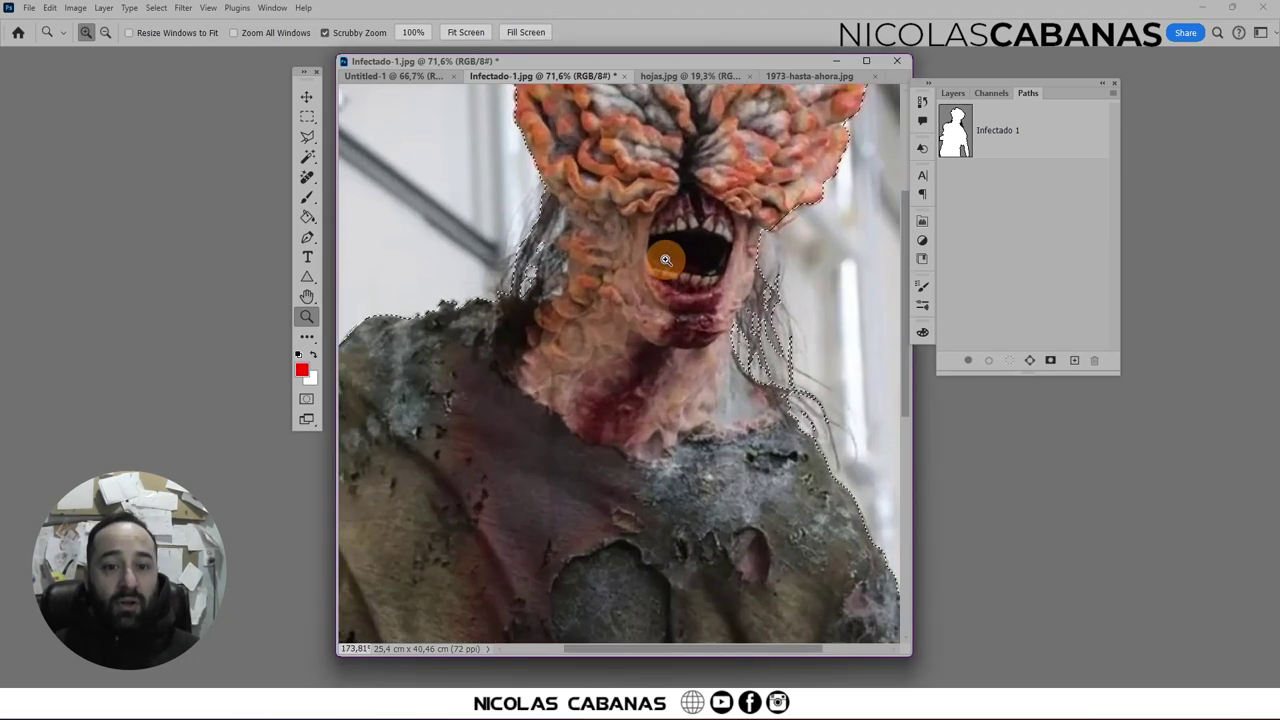
left_click_drag(628, 261, 640, 255)
- Add a layer mask from the selection, undo it, and return to the Paths panel
left_click(952, 93)
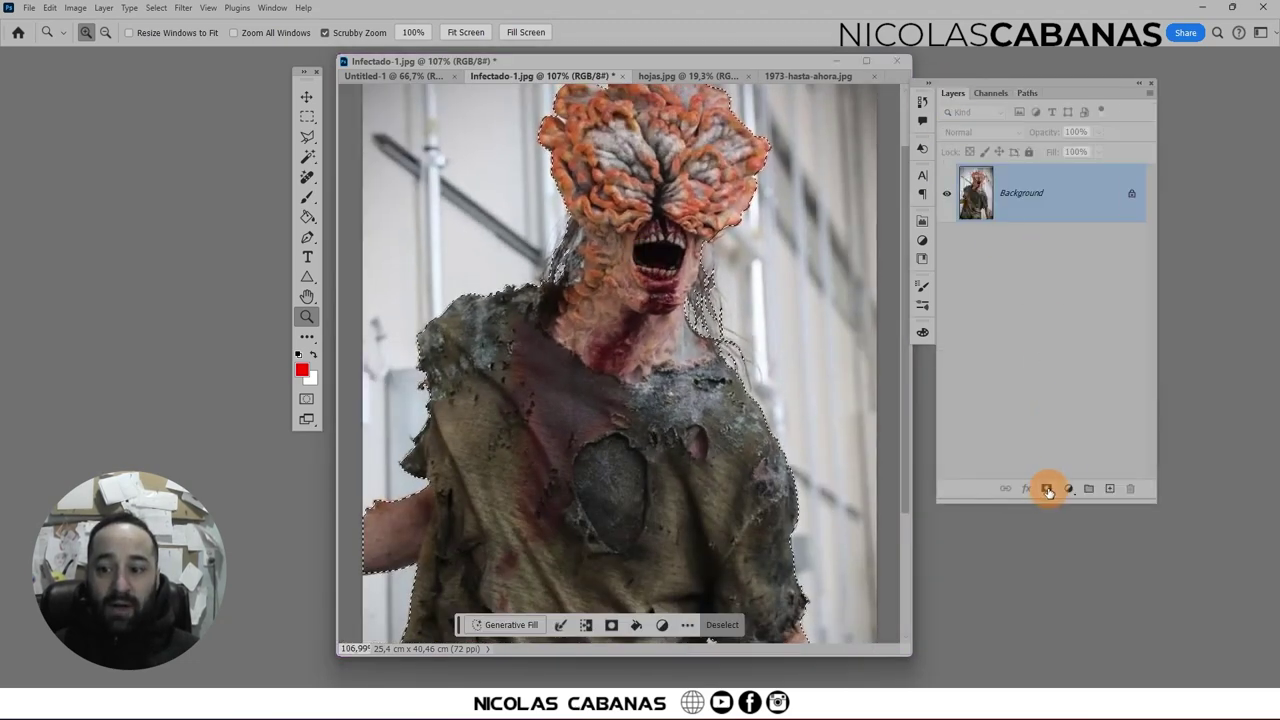
left_click(1047, 488)
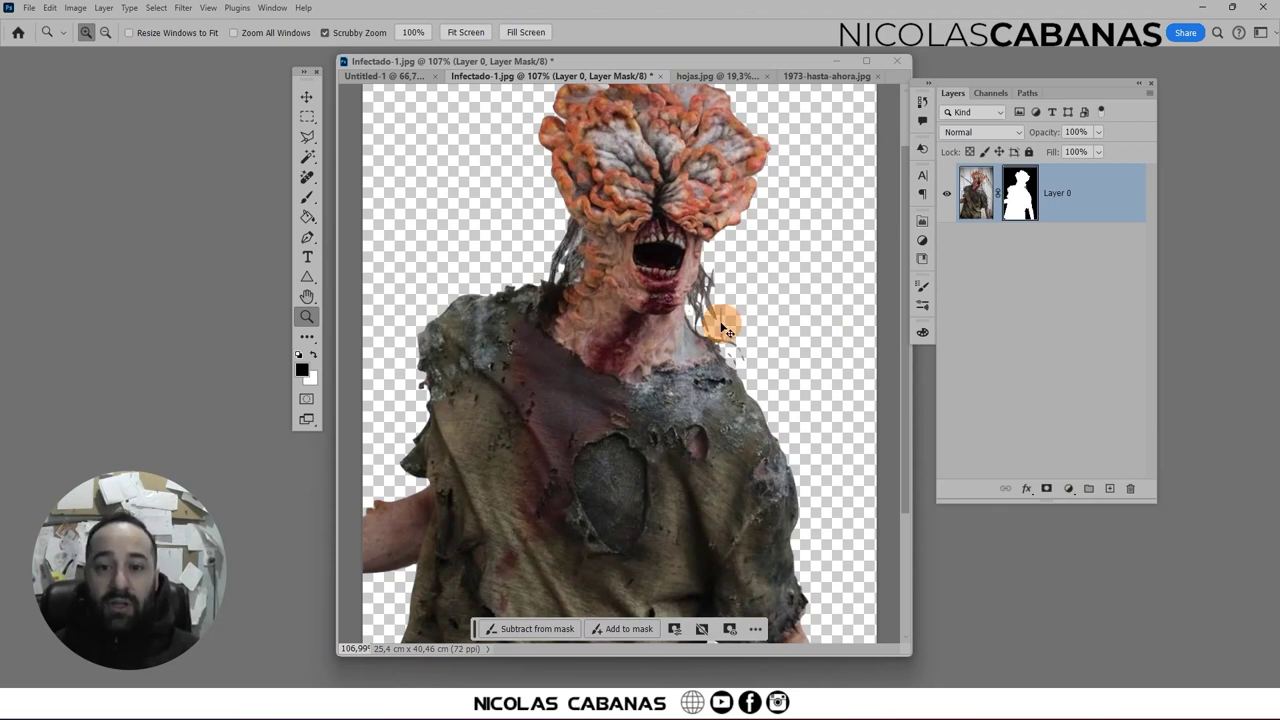
key("ctrl+z")
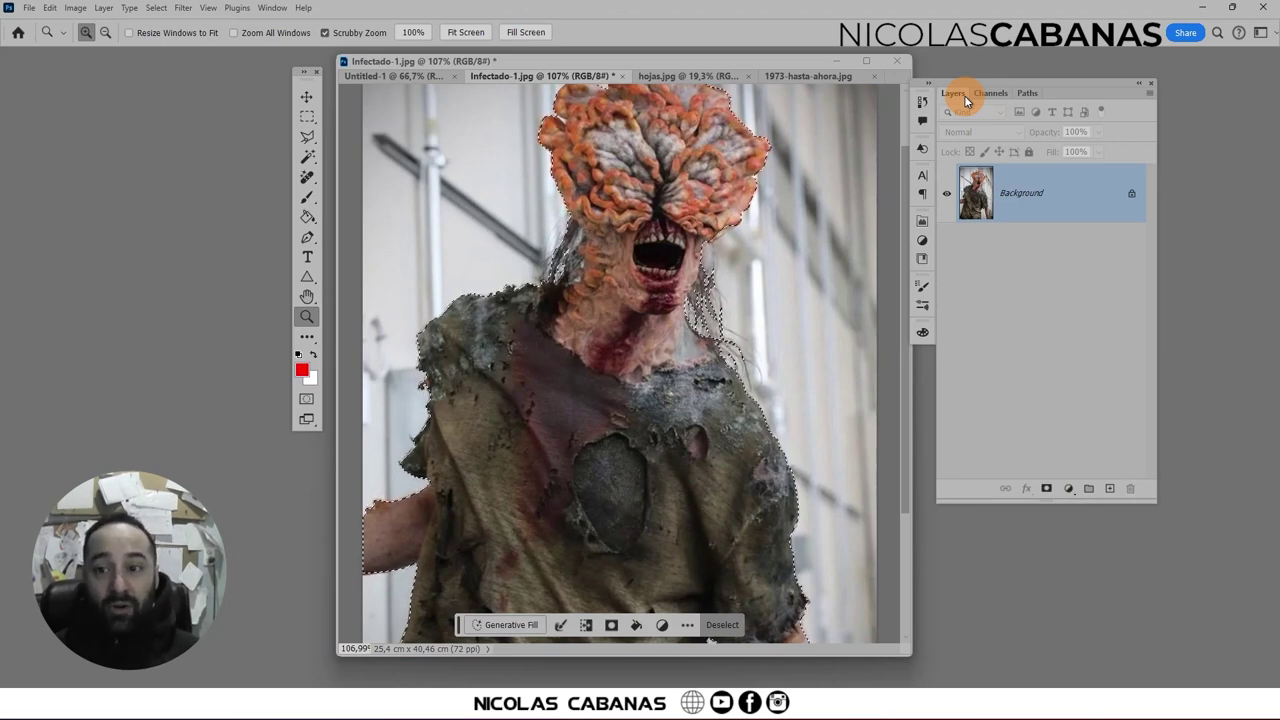
left_click(1027, 92)
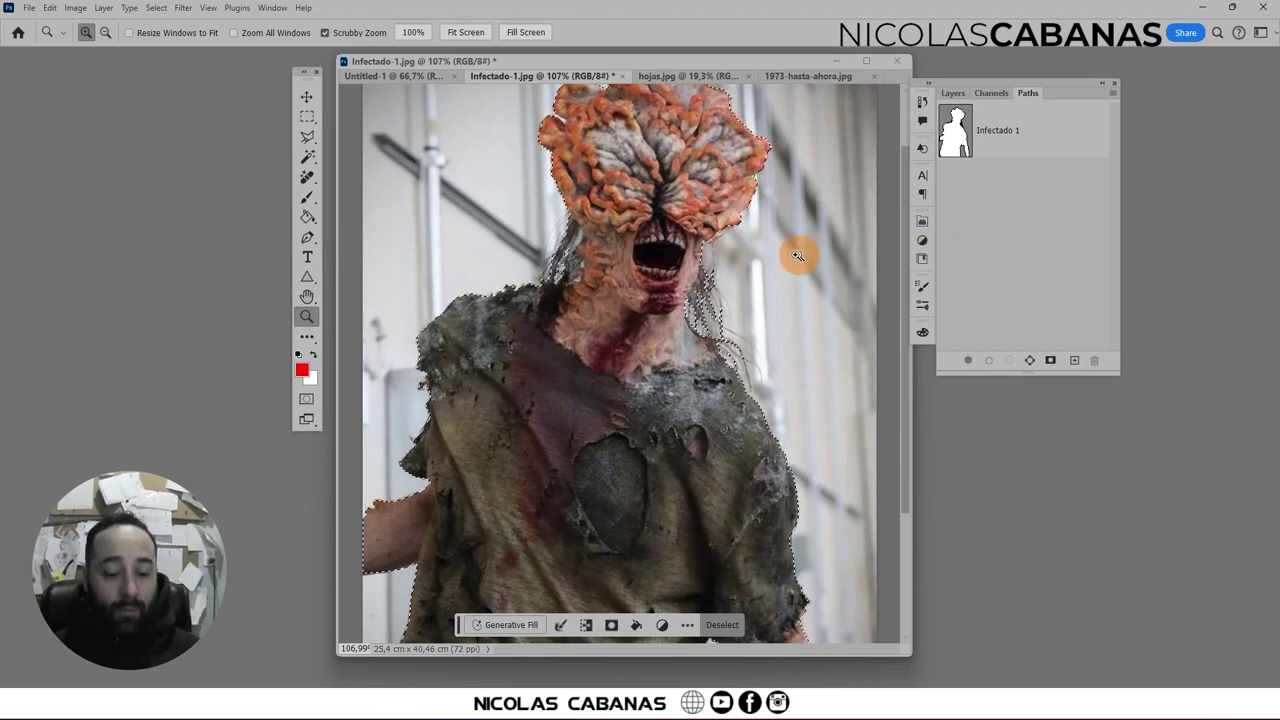
left_click(156, 8)
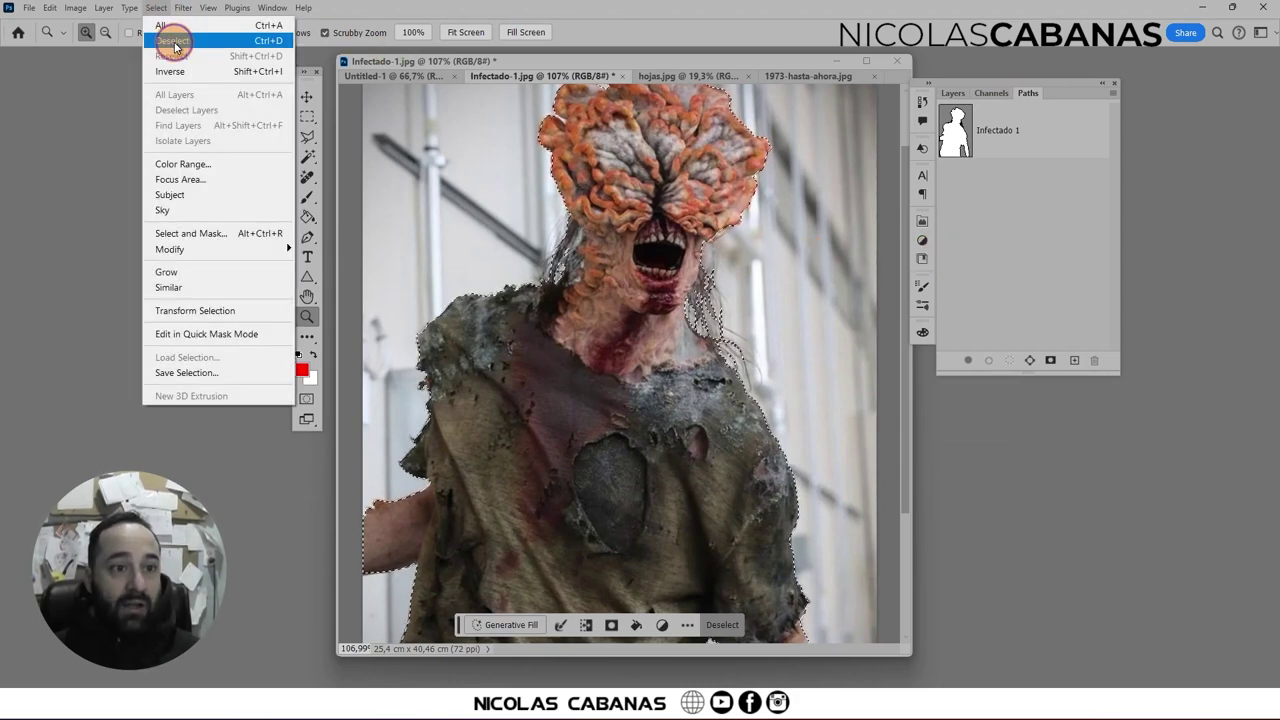
- Deselect, show the Infectado 1 outline, and choose the Path Selection Tool
left_click(174, 41)
left_click(997, 130)
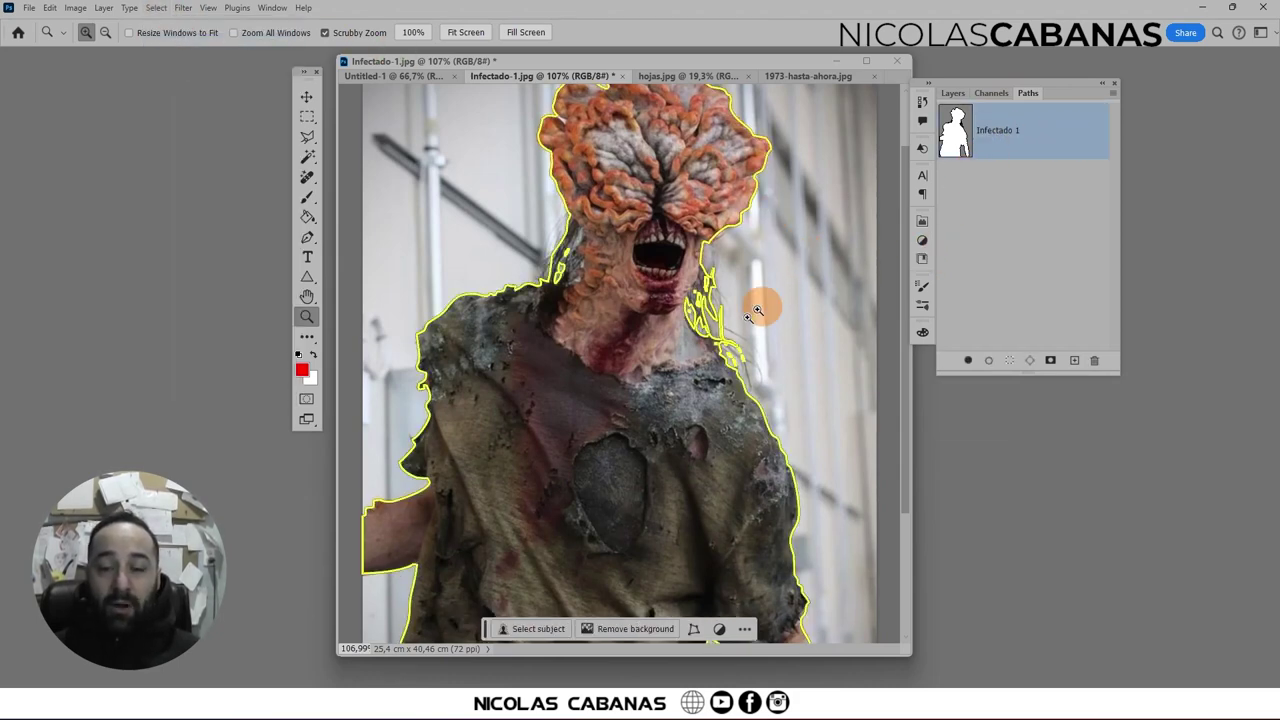
left_click_drag(745, 350, 738, 346)
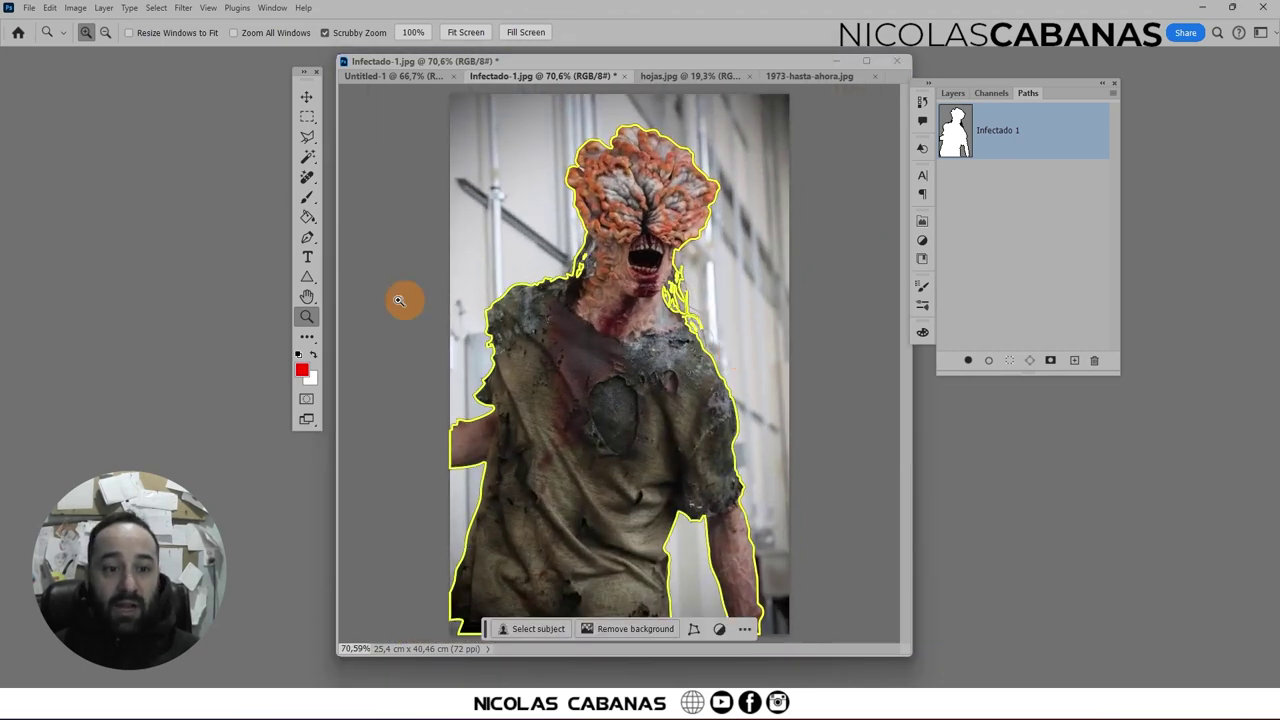
left_click_drag(307, 237, 409, 279)
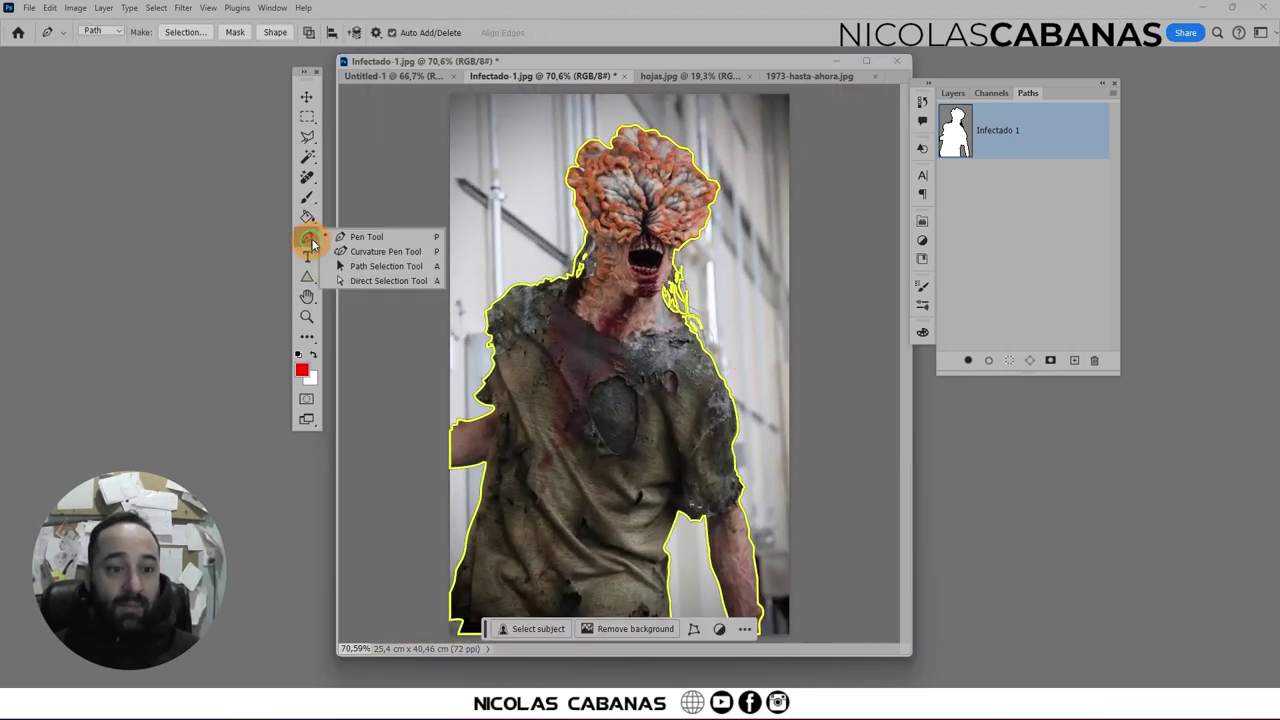
left_click(400, 267)
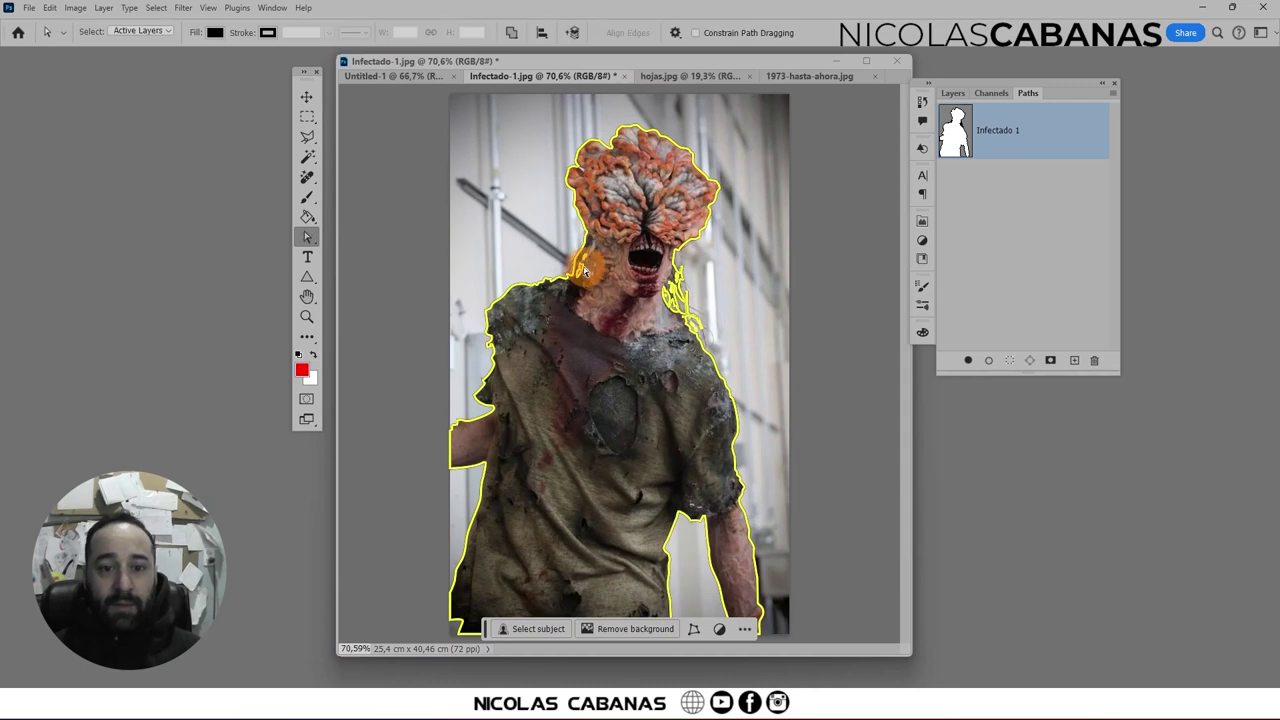
- Pull a neck anchor of the Infectado 1 path upward, then view the whole figure
scroll(577, 263, "up", 3)
scroll(572, 266, "up", 2)
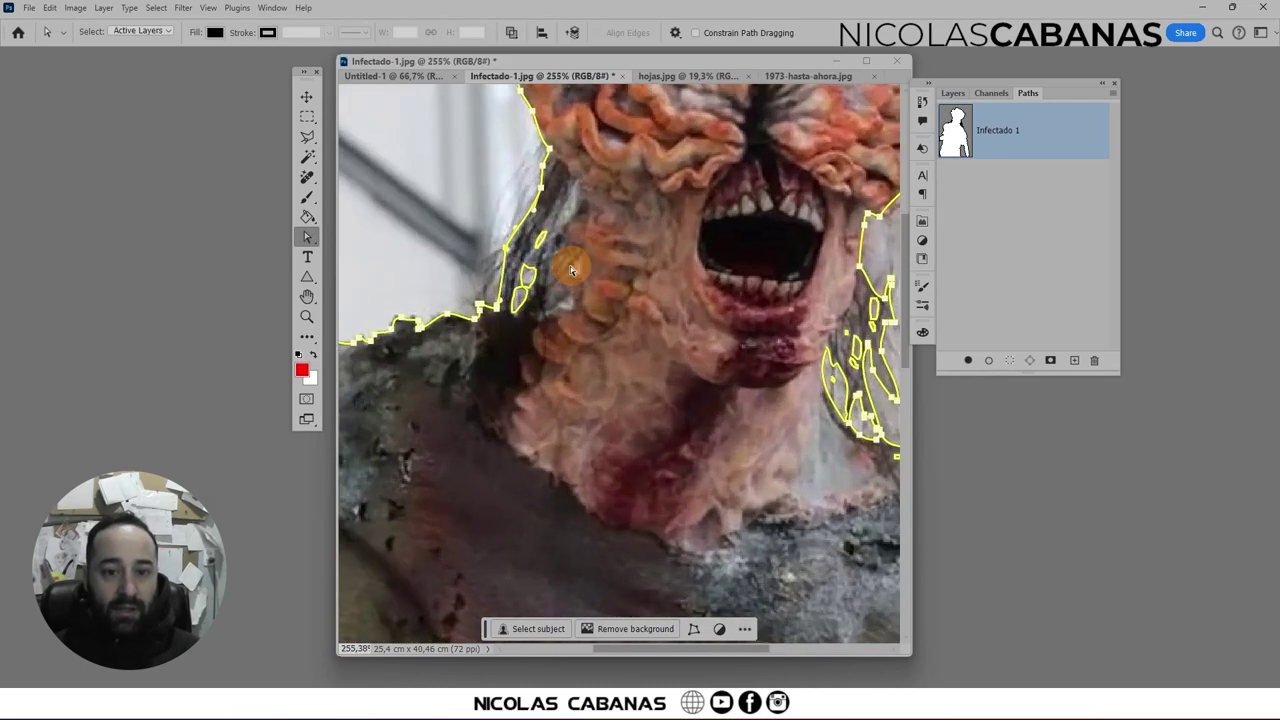
left_click_drag(515, 254, 508, 180)
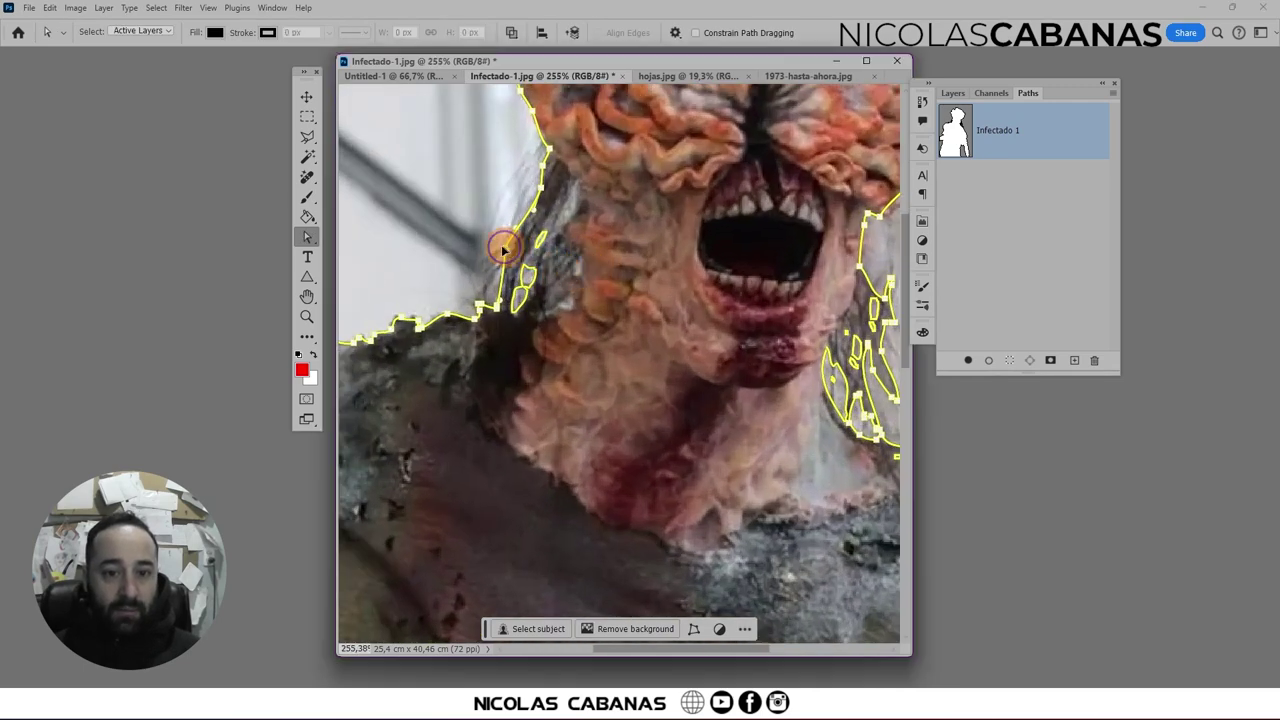
left_click(539, 172)
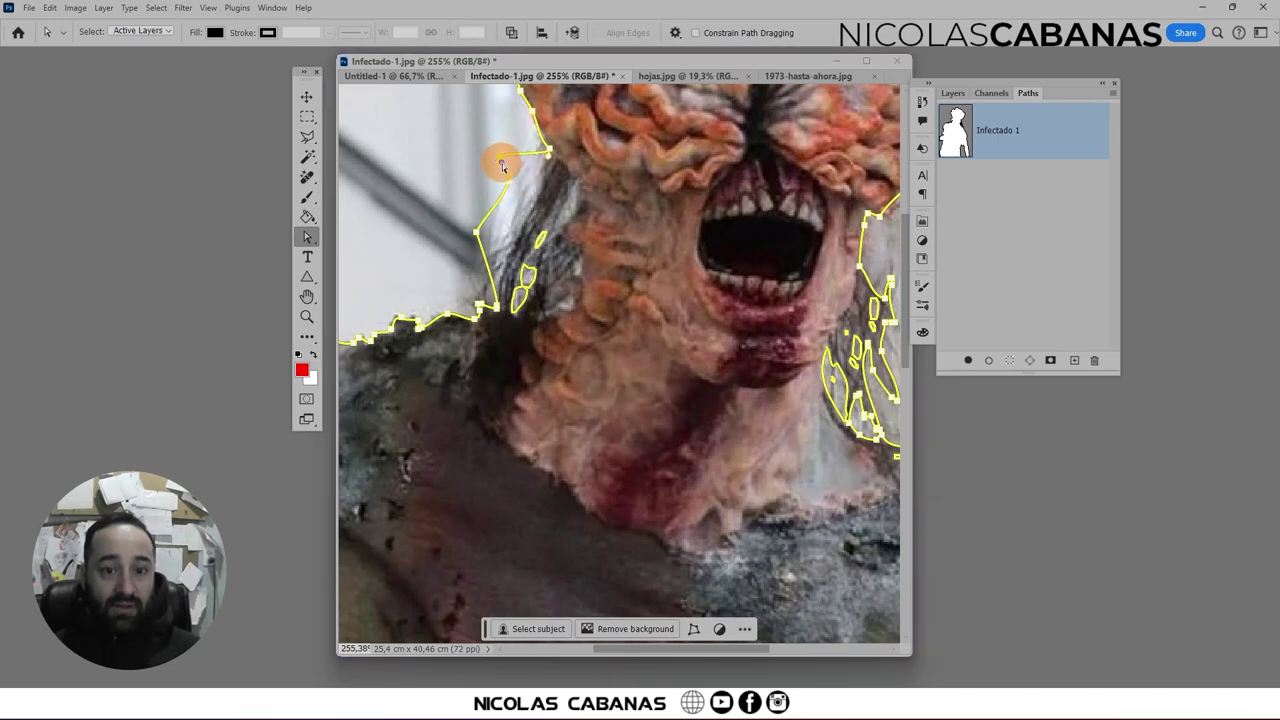
left_click(518, 311)
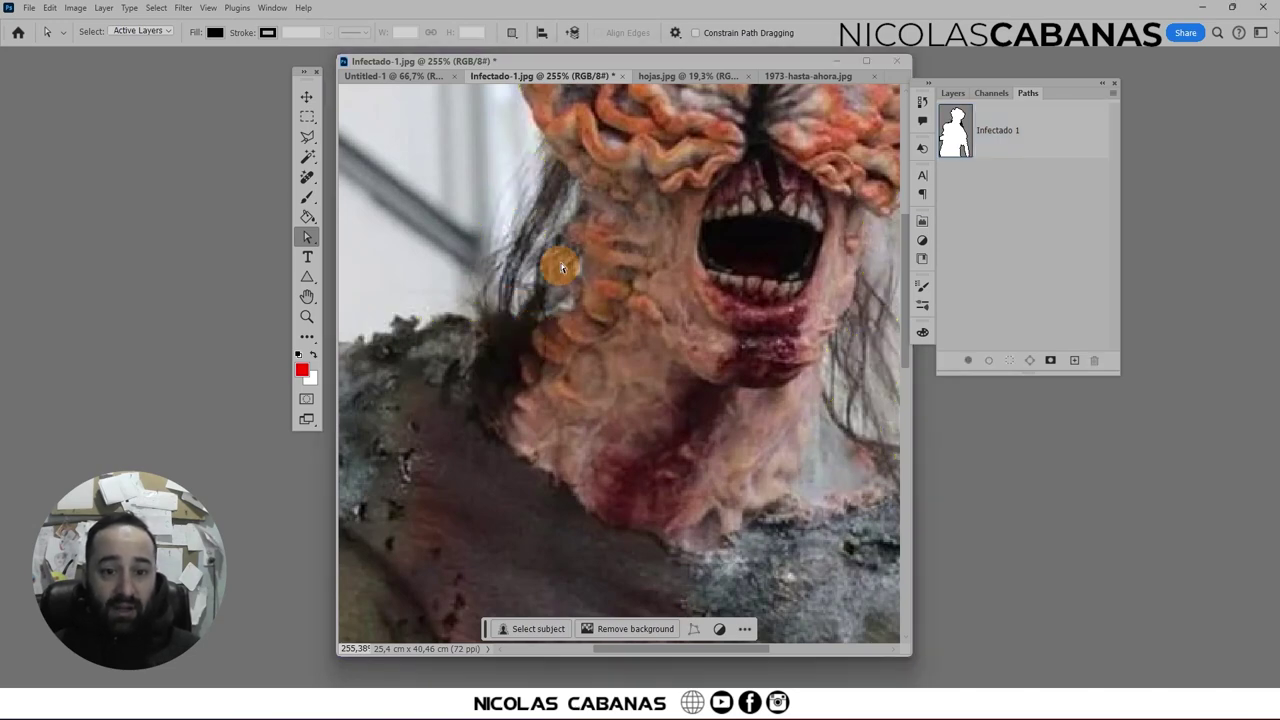
left_click(1000, 135)
mouse_move(652, 312)
left_mouse_down()
mouse_move(773, 388)
mouse_move(695, 352)
left_mouse_up()
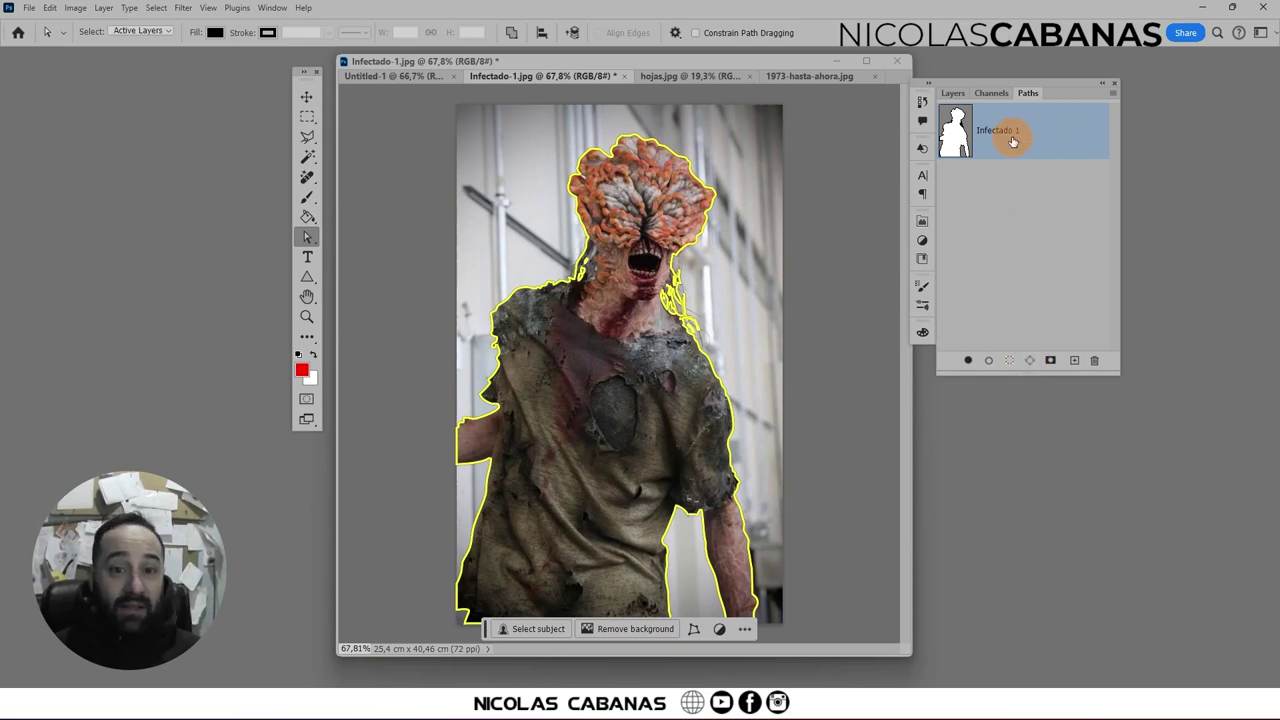
- Add a layer mask and an Infectado 1 vector mask to the creature layer
left_click(1050, 366)
left_click(952, 92)
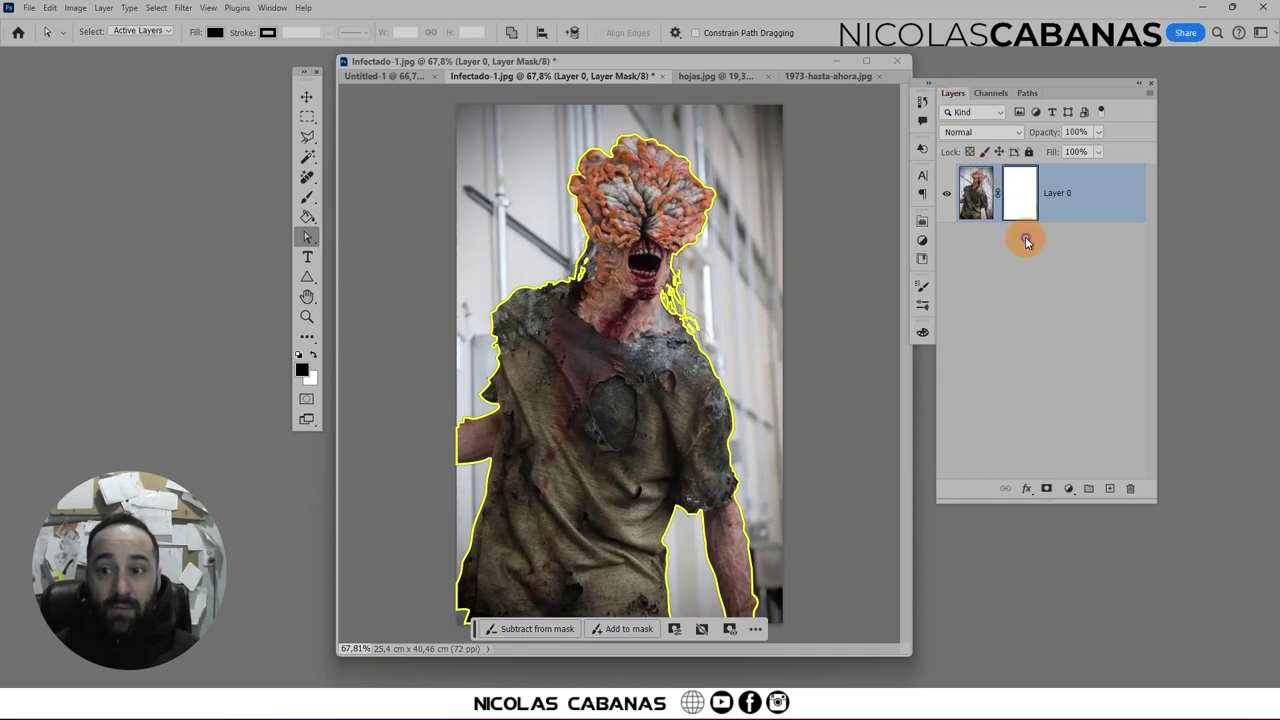
left_click(1027, 92)
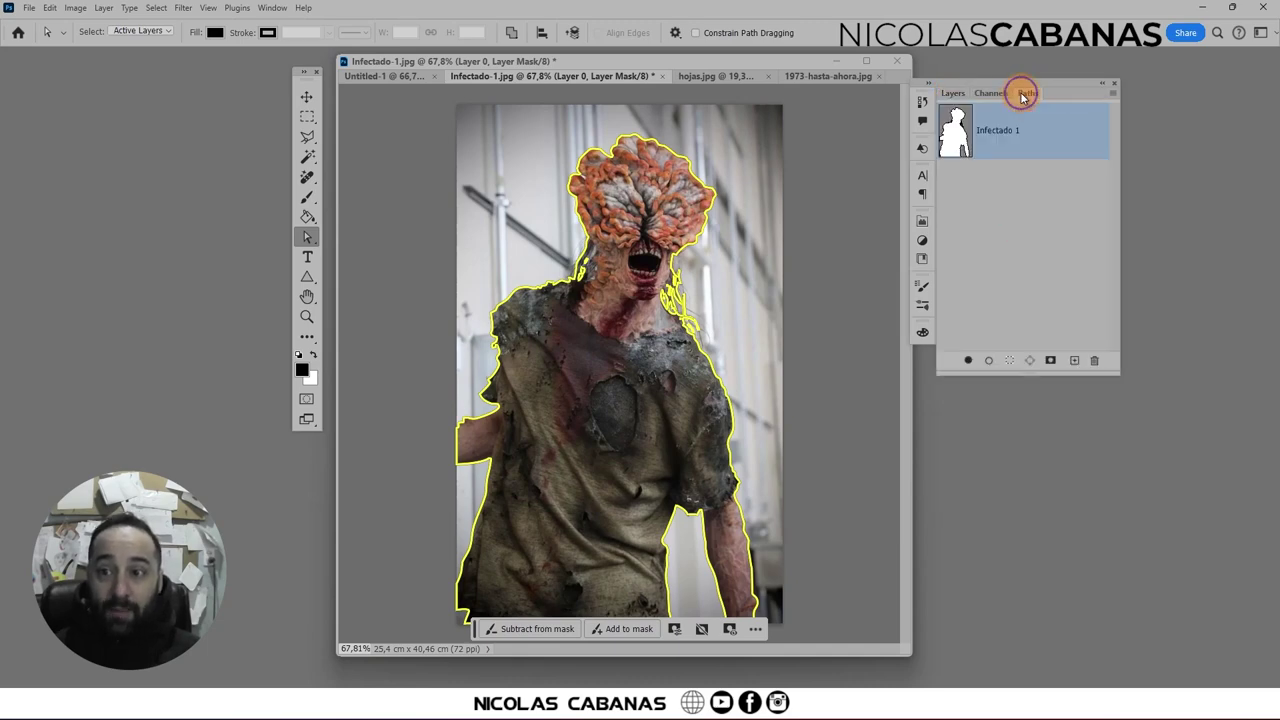
left_click(1050, 362)
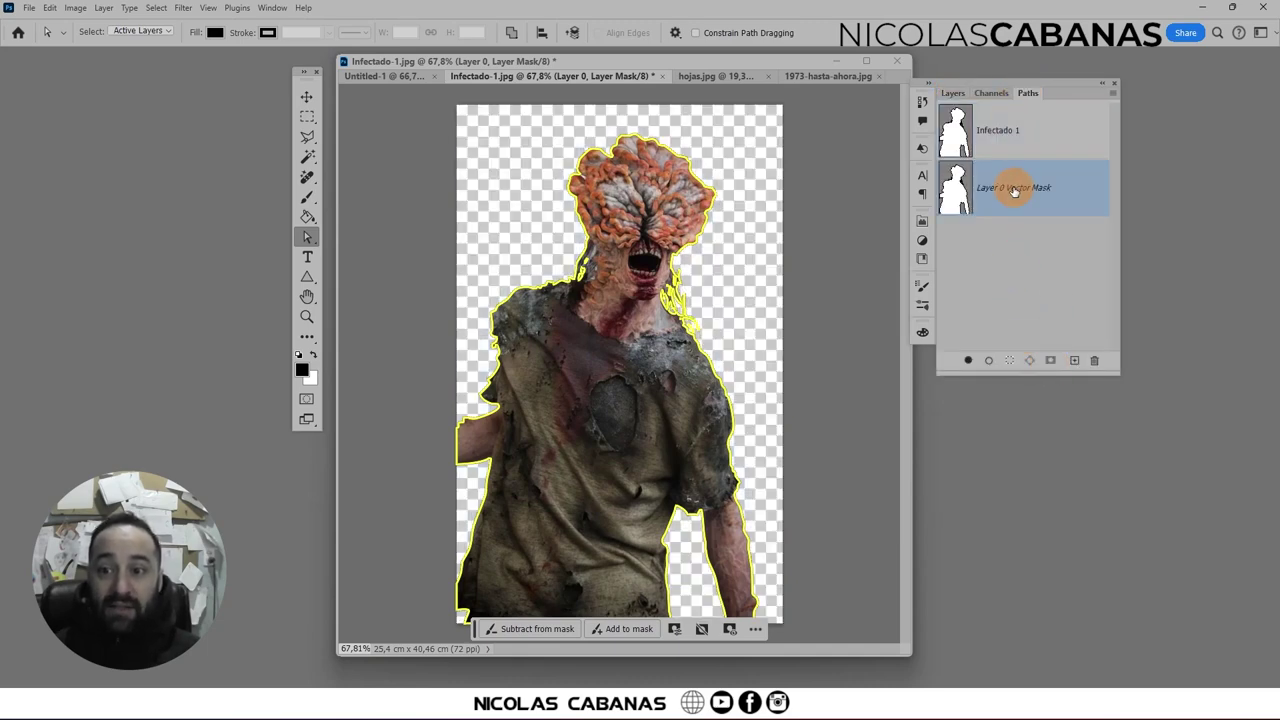
- Delete the Layer 0 Vector Mask path and revert the photo to a plain Background layer
left_click(950, 94)
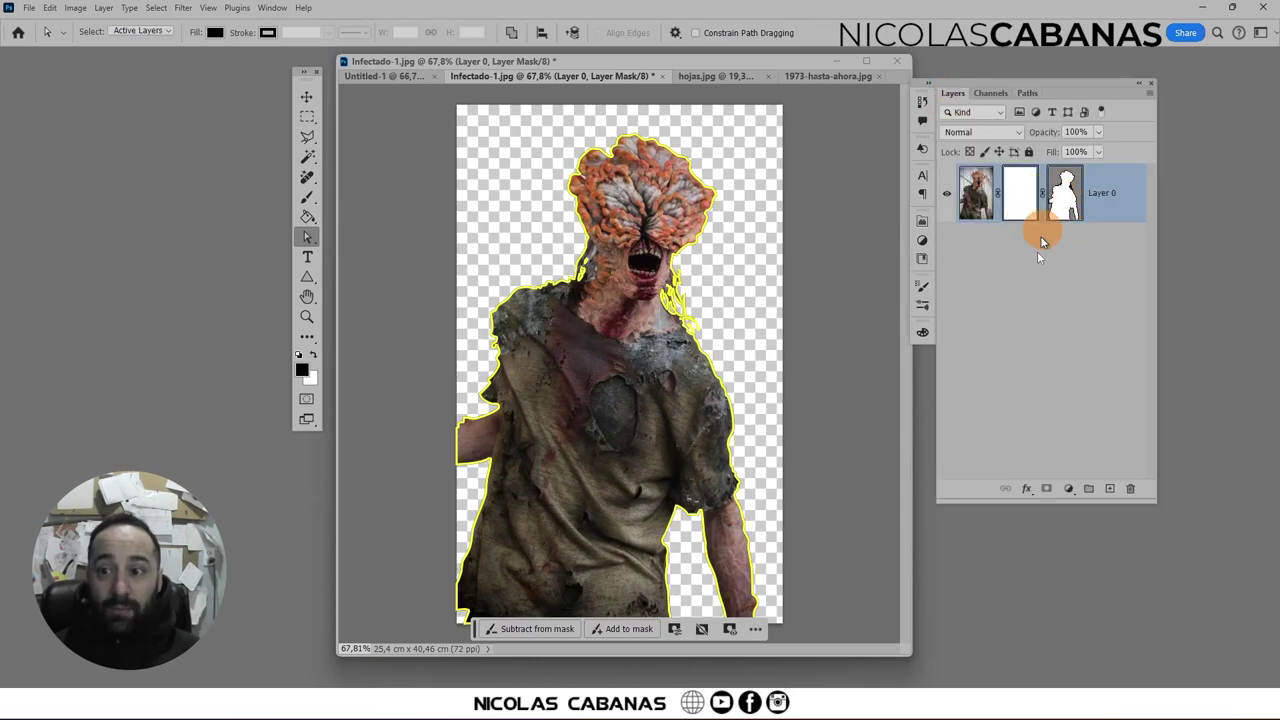
left_click_drag(1018, 200, 1054, 240)
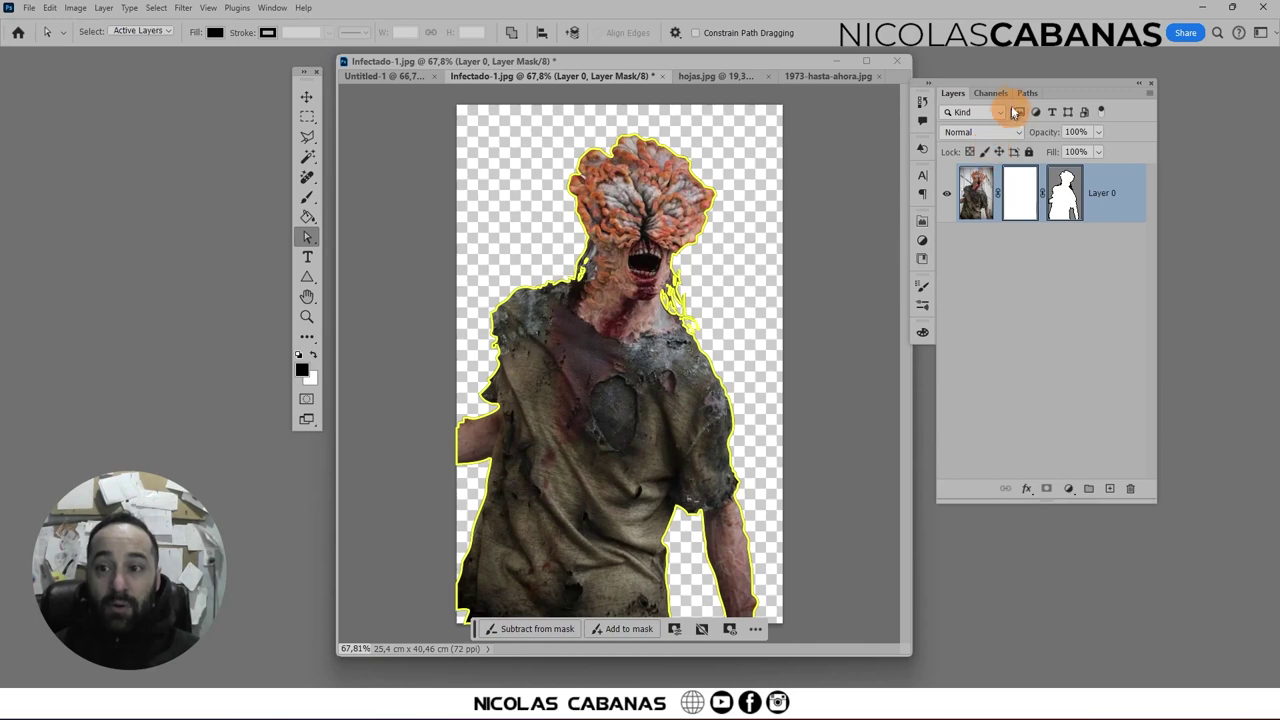
left_click(1042, 196)
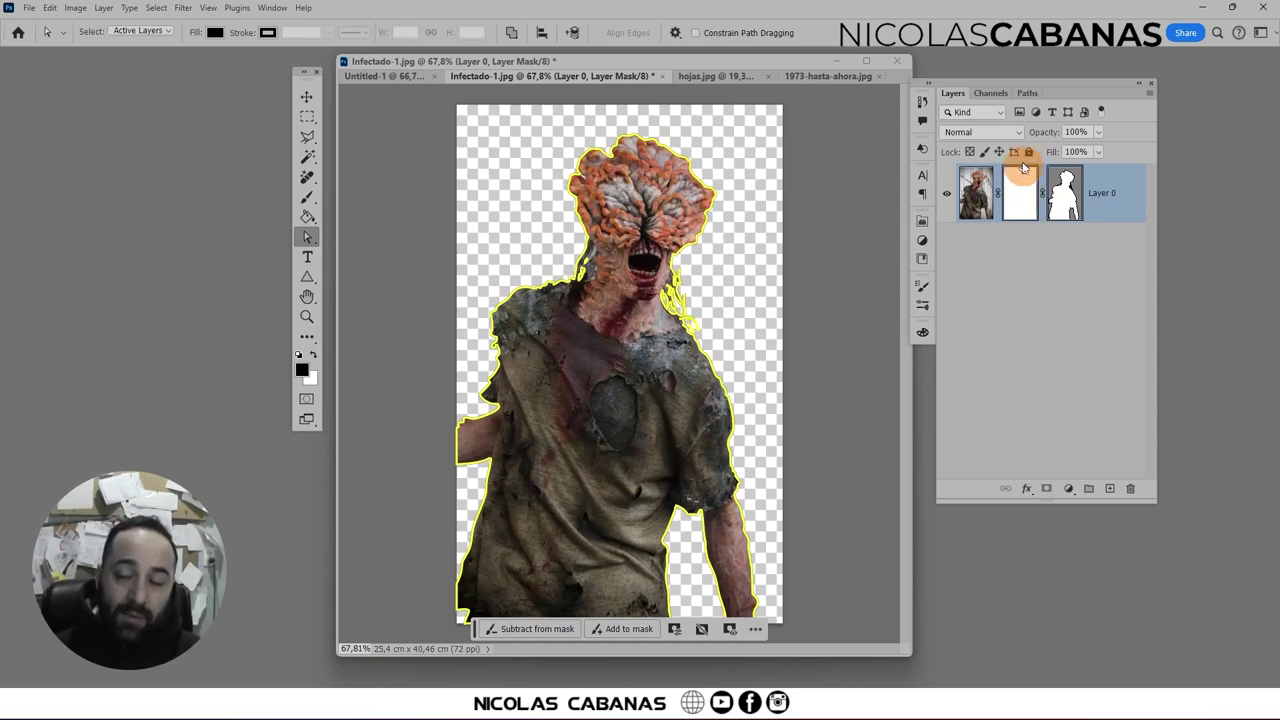
left_click(1027, 95)
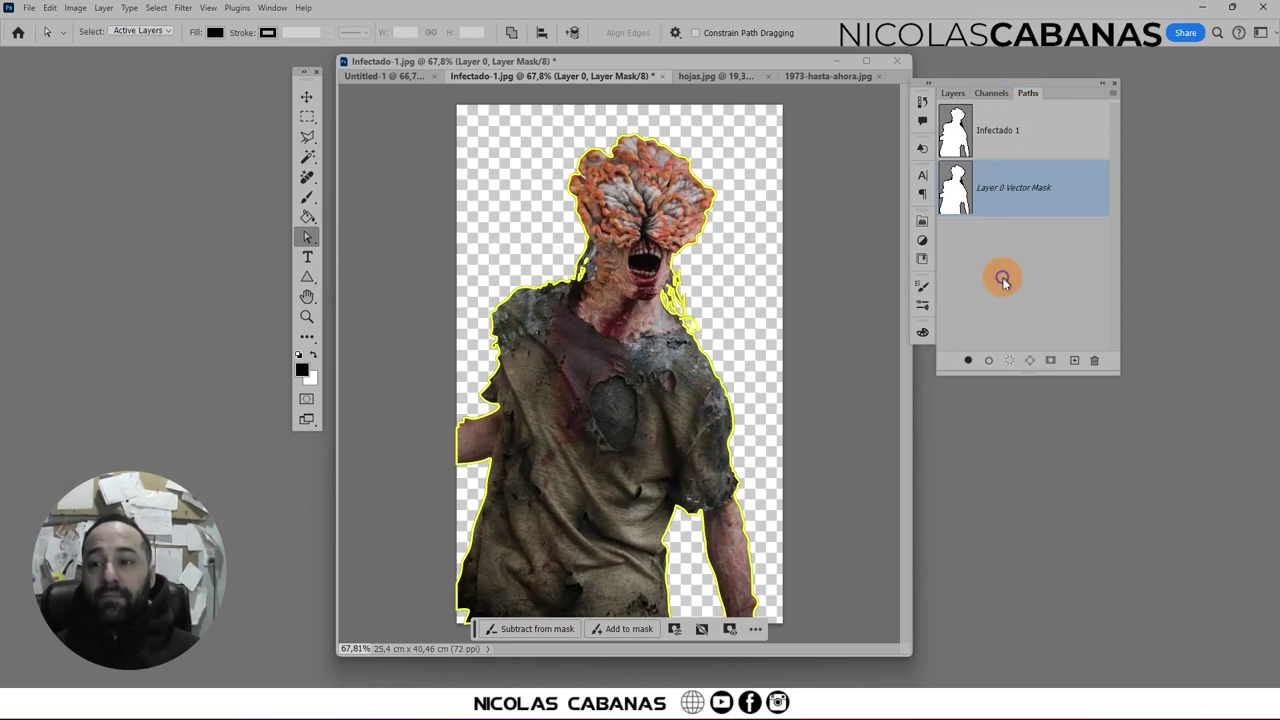
key("Delete")
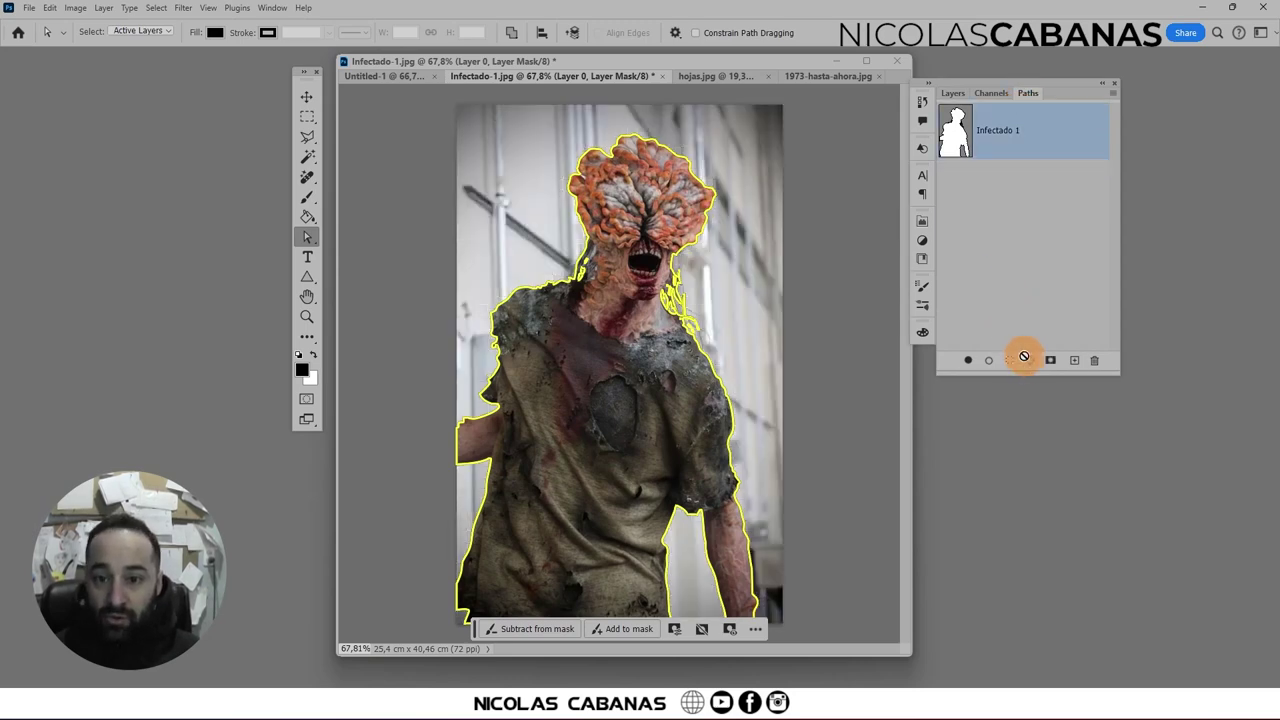
left_click(955, 93)
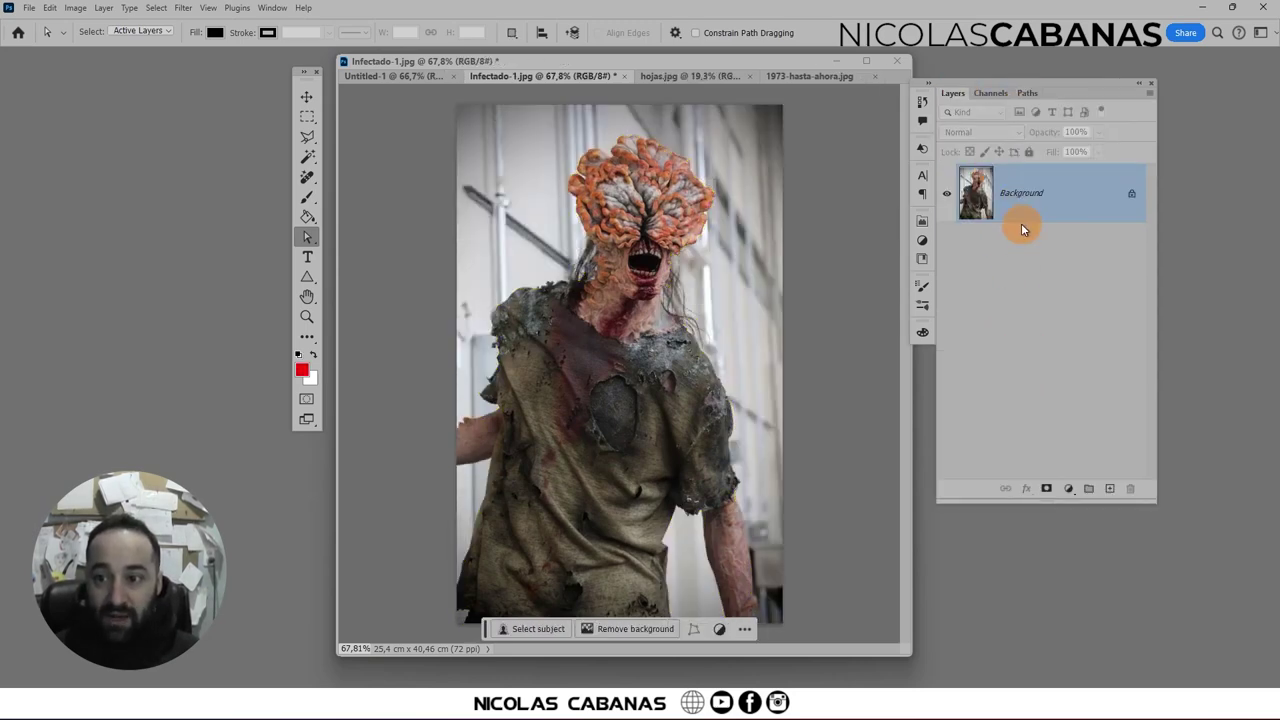
left_click(1024, 94)
- Select the Infectado 1 path and choose the Pen Tool
left_click(1010, 152)
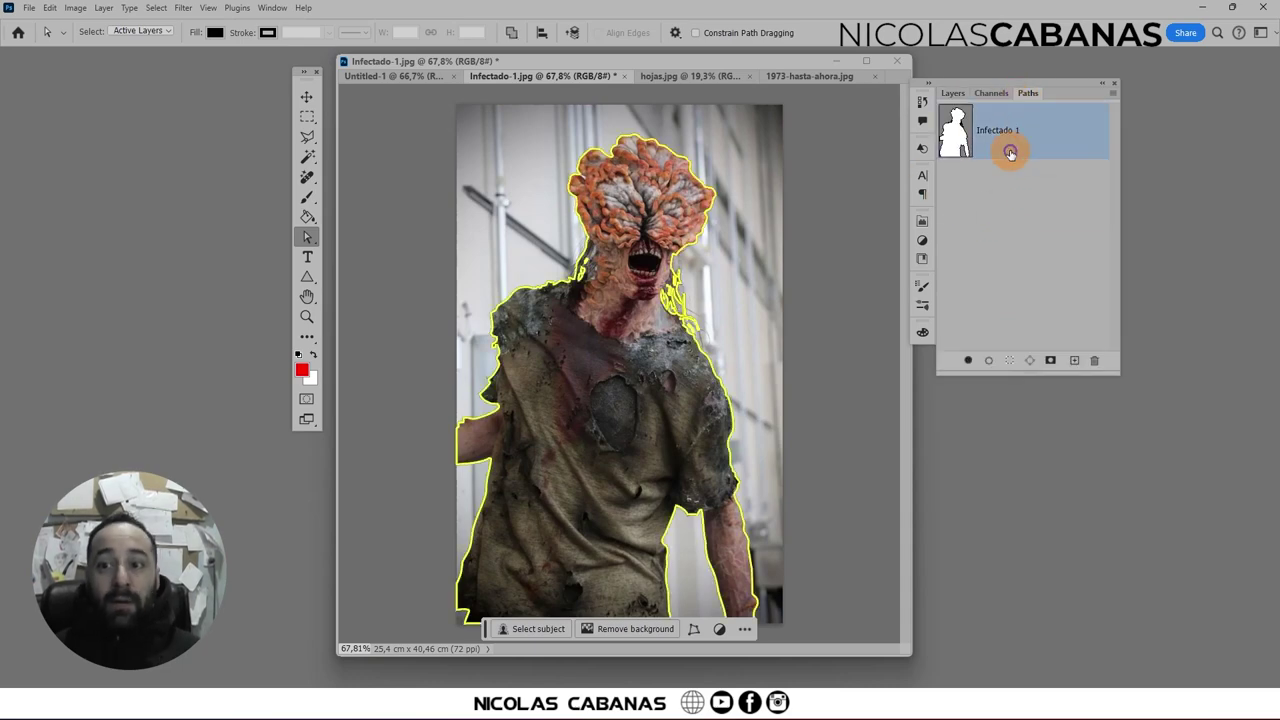
left_click(952, 94)
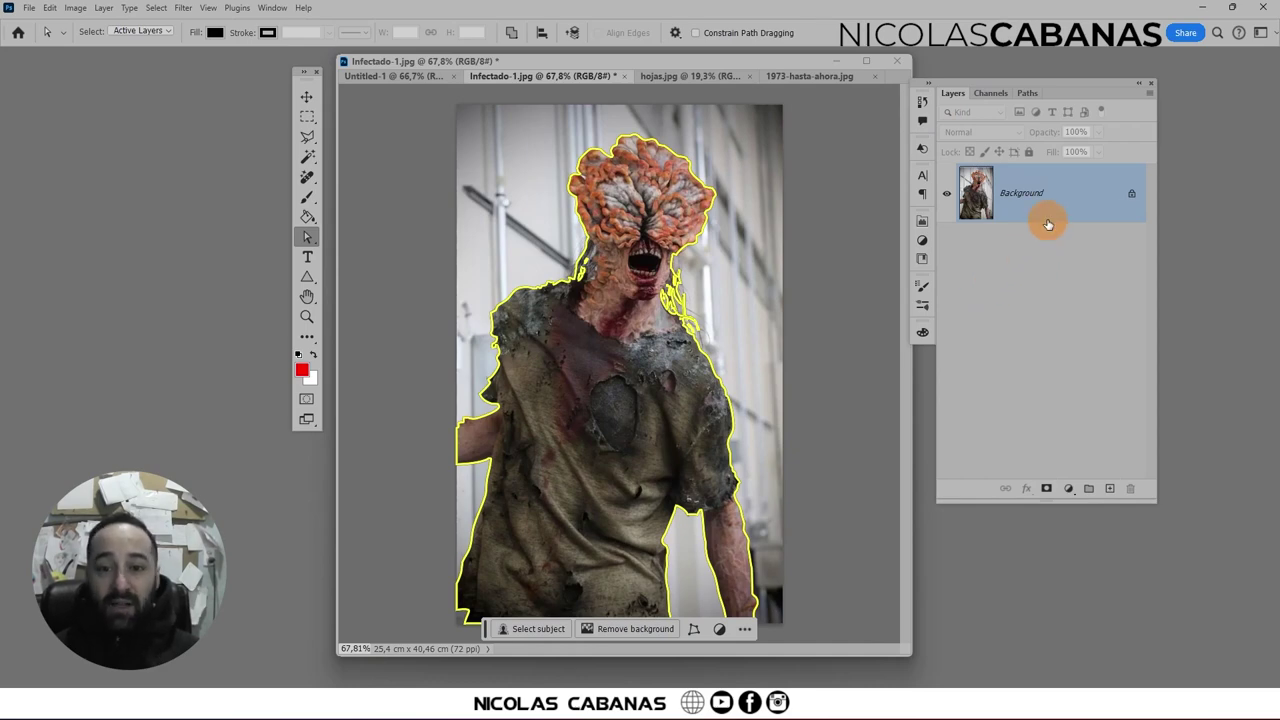
right_click(316, 241)
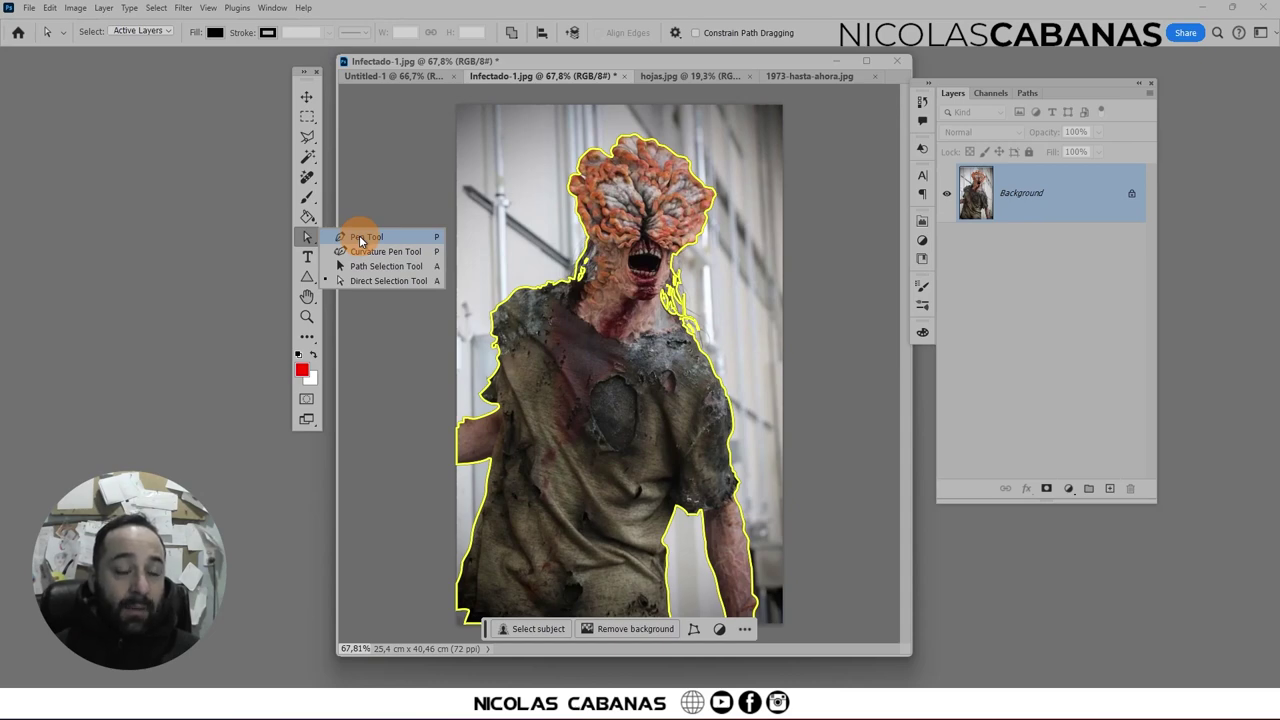
left_click(361, 239)
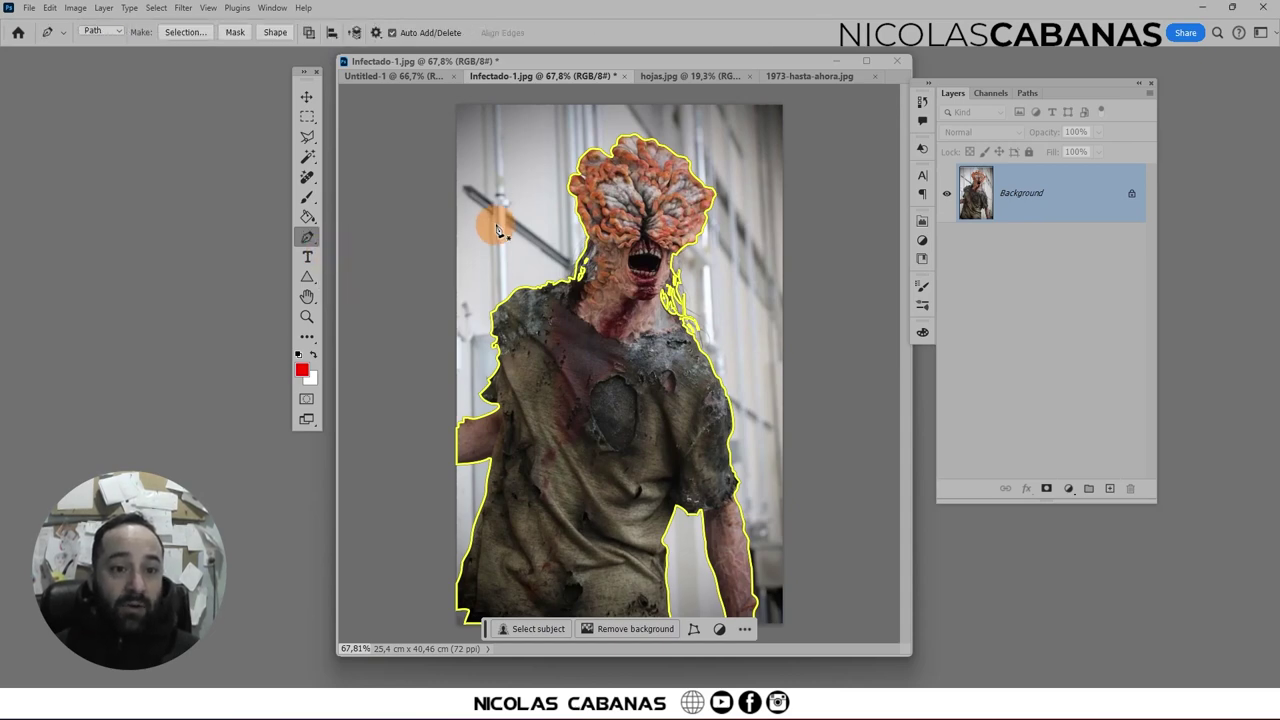
- Apply Mask from the options bar, then undo it to restore the photo's backdrop
left_click(1027, 92)
left_click(954, 97)
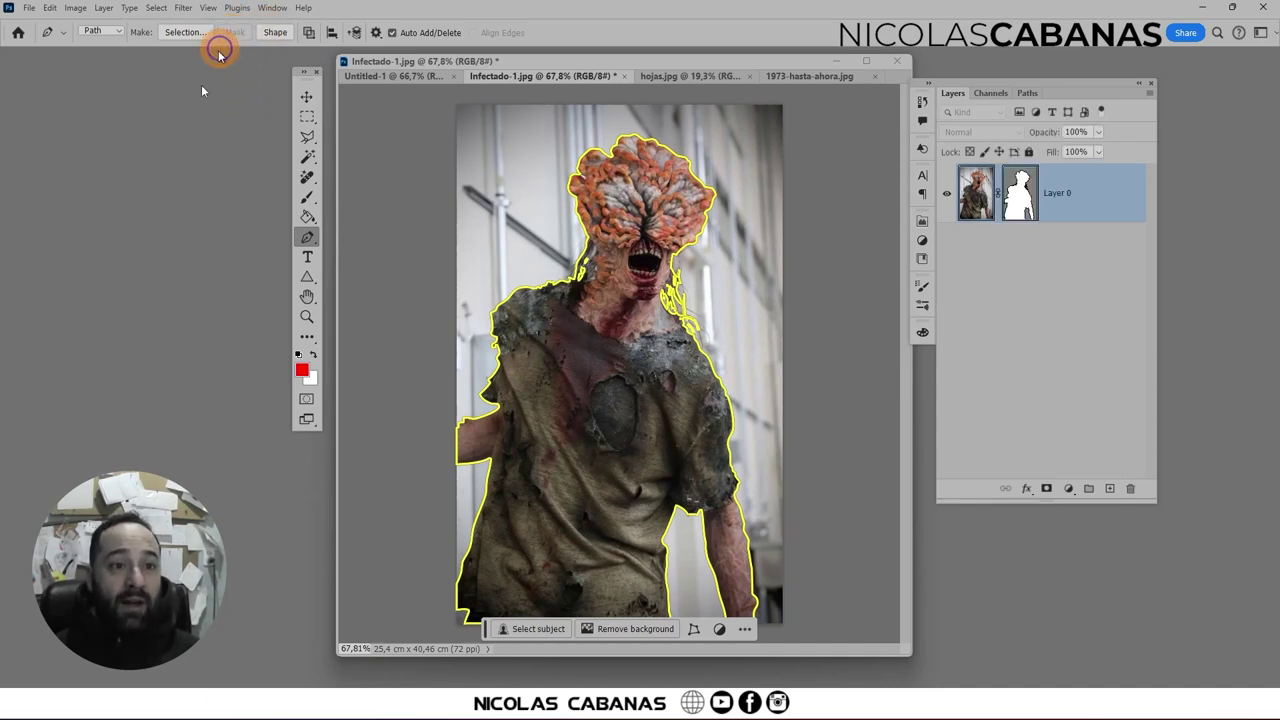
left_click(229, 35)
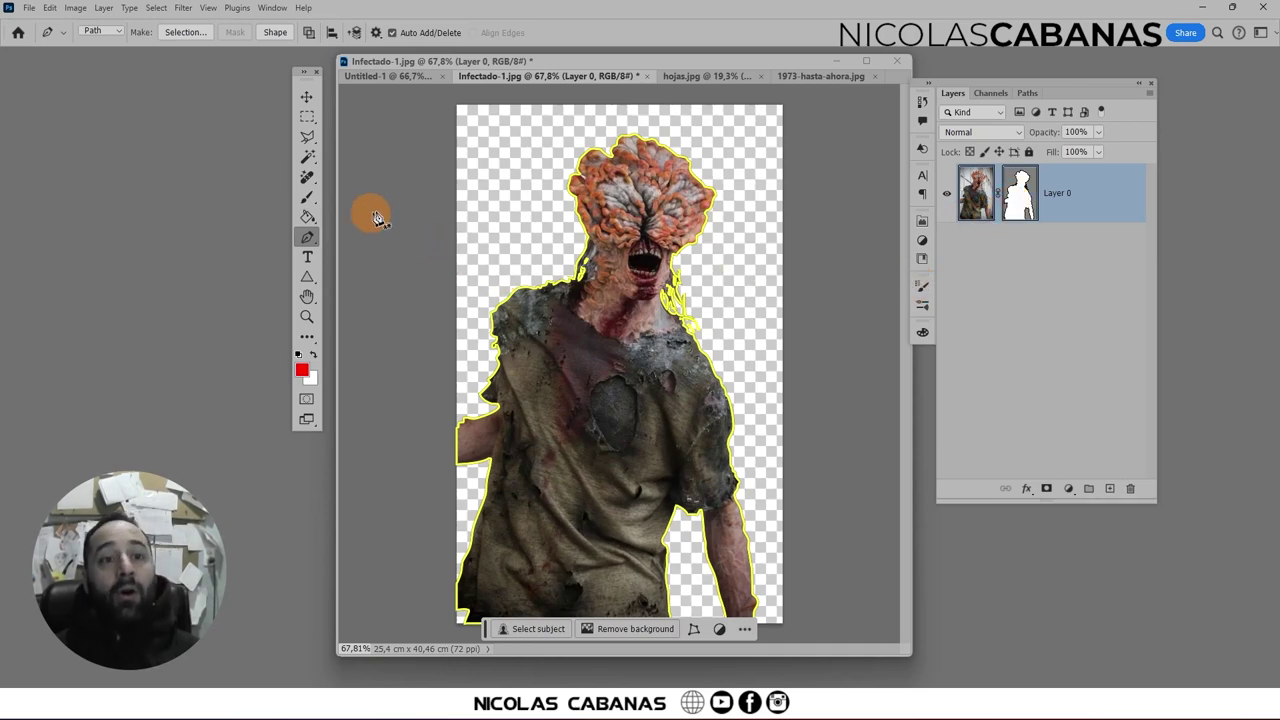
key("ctrl+z")
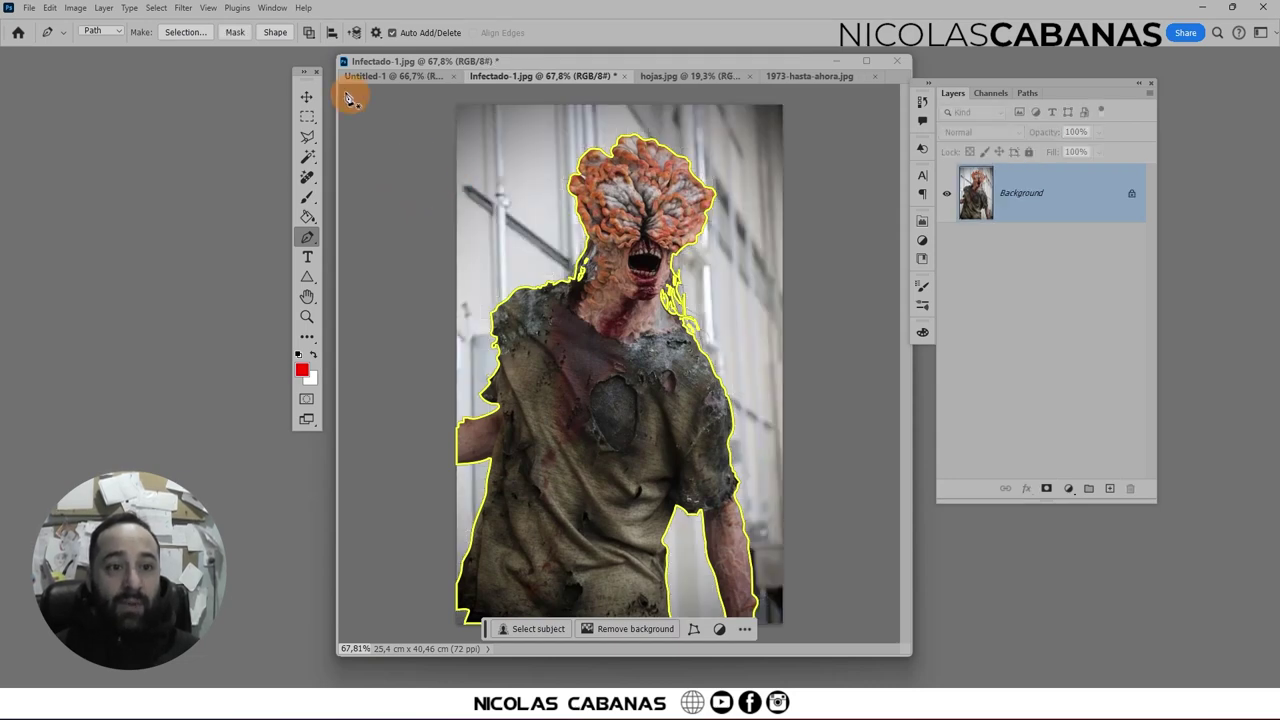
- Turn the path into a selection, deselect with Ctrl+D, then create a Shape 1 layer from it
left_click(192, 33)
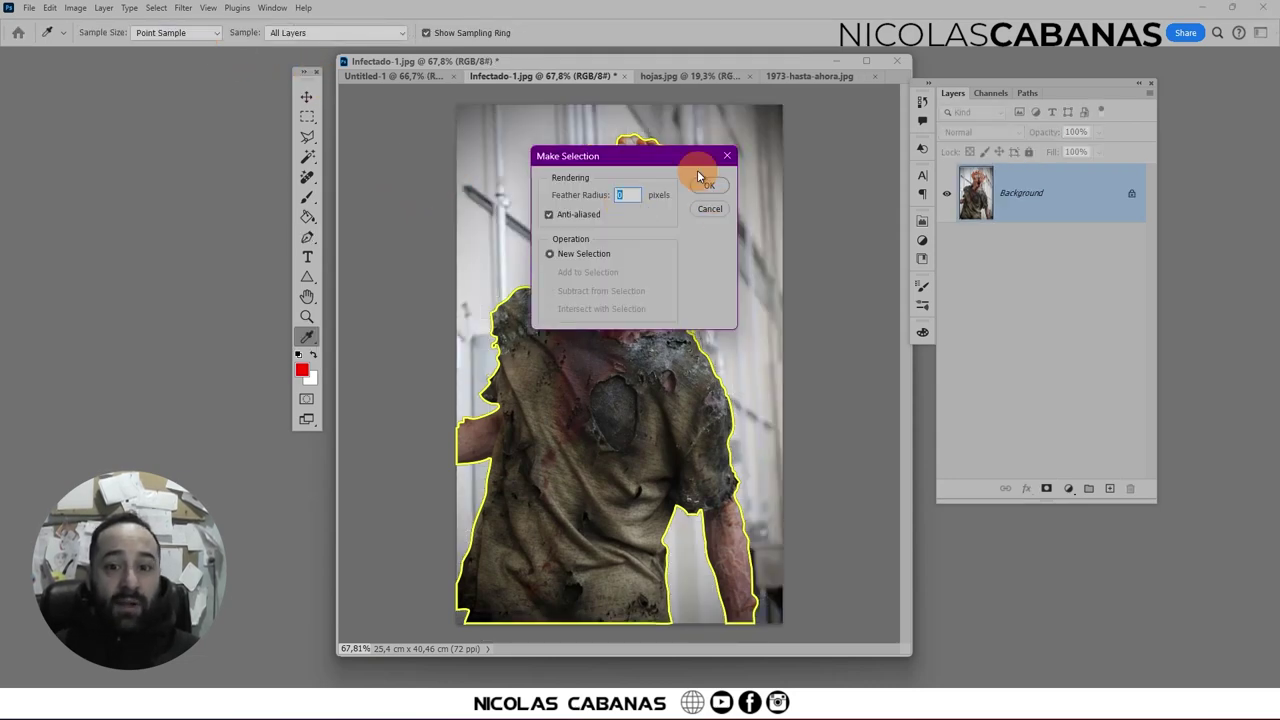
left_click(706, 188)
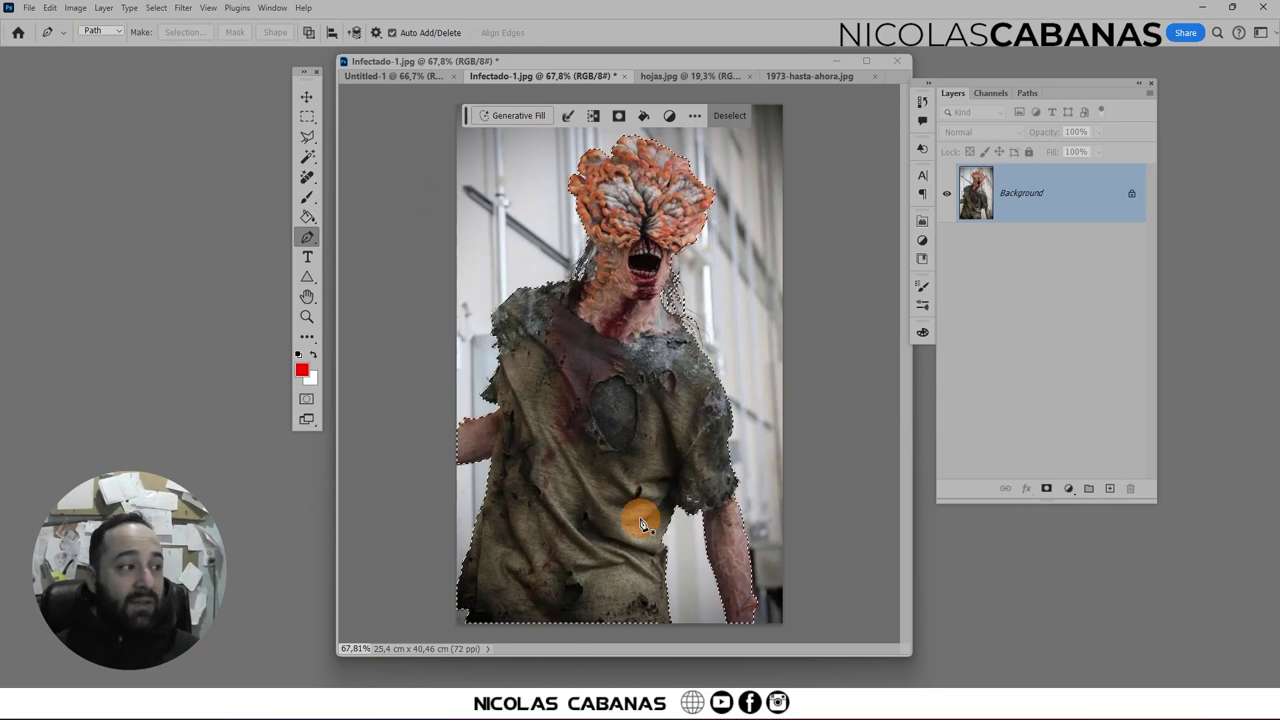
left_click(1027, 93)
left_click(953, 93)
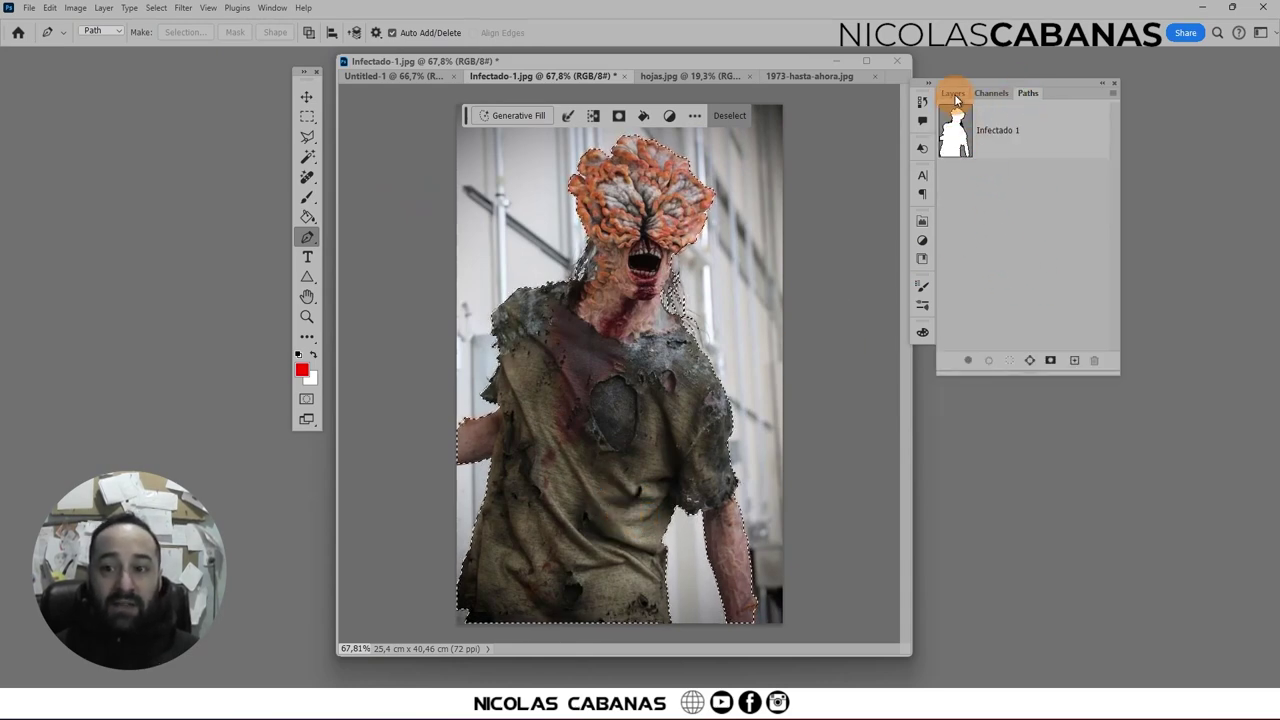
key("ctrl+d")
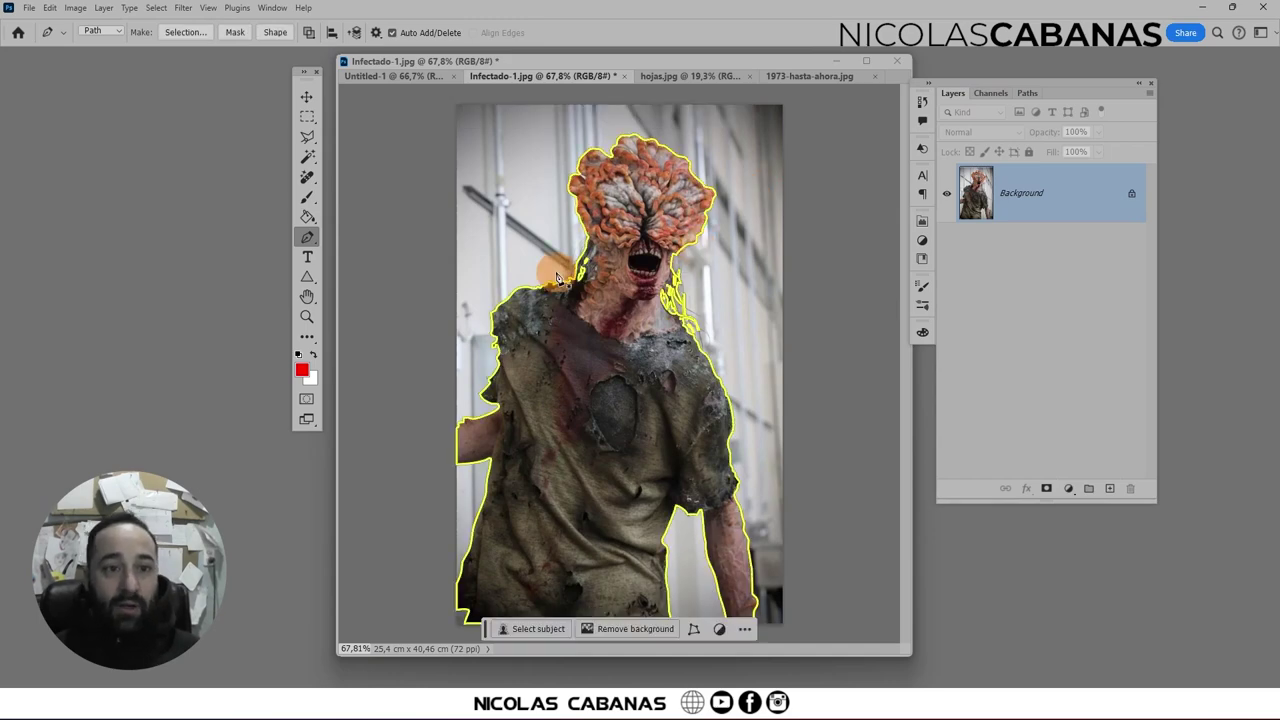
left_click(272, 40)
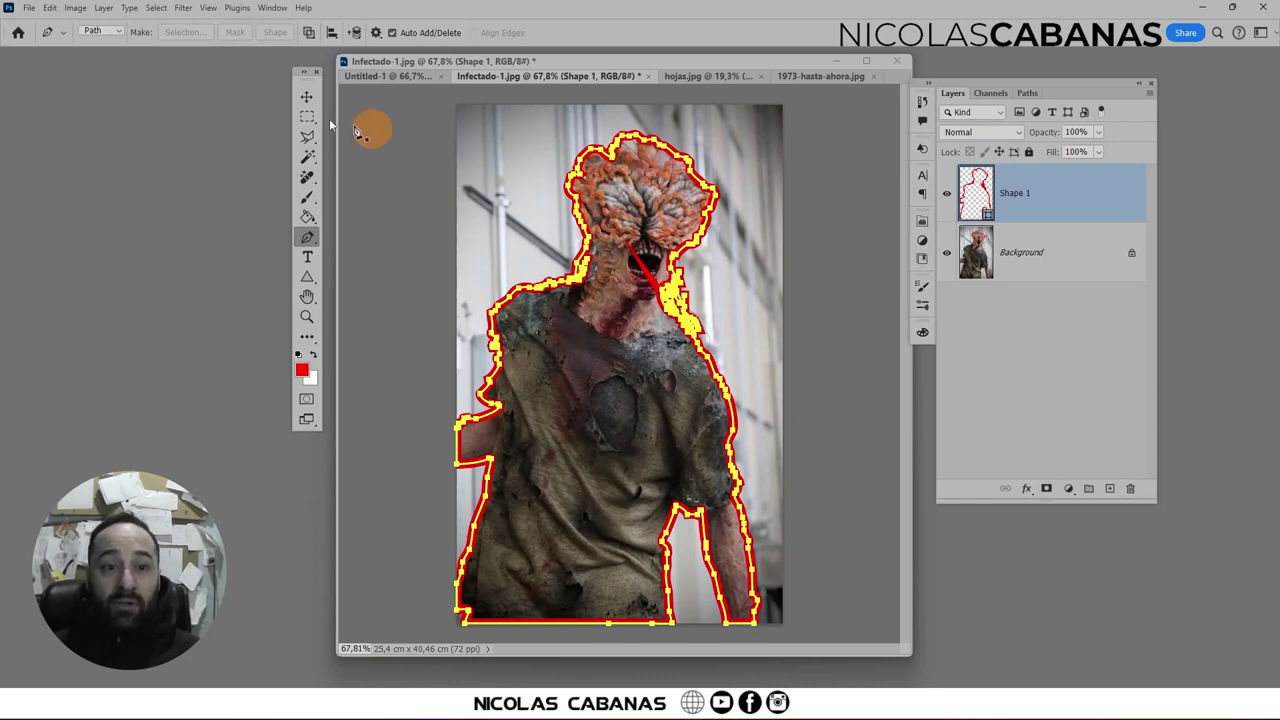
left_click(99, 32)
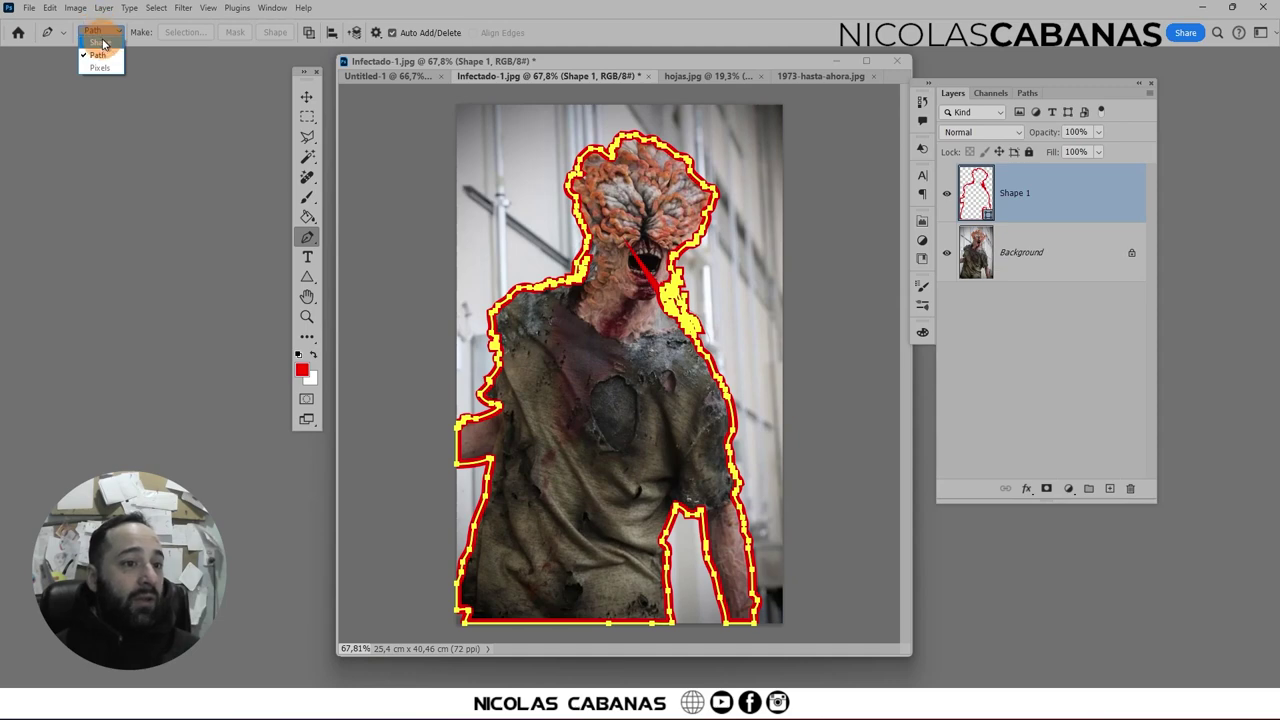
left_click(103, 44)
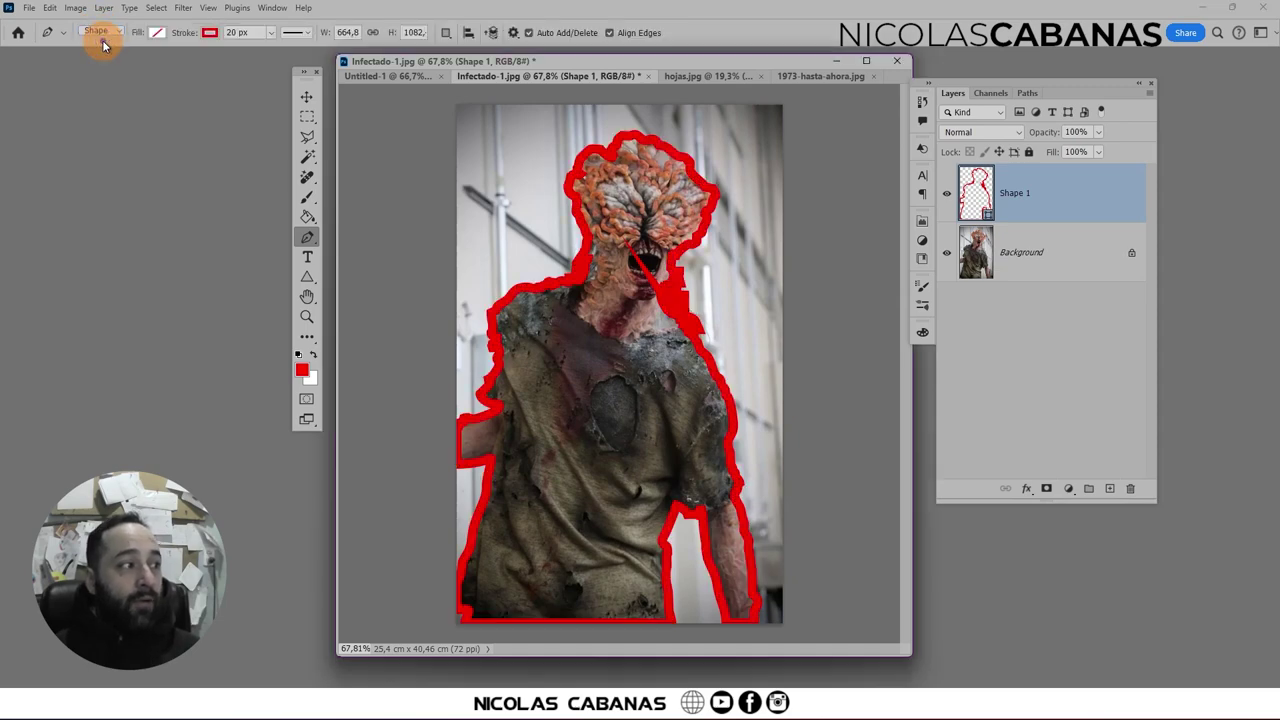
left_click(160, 33)
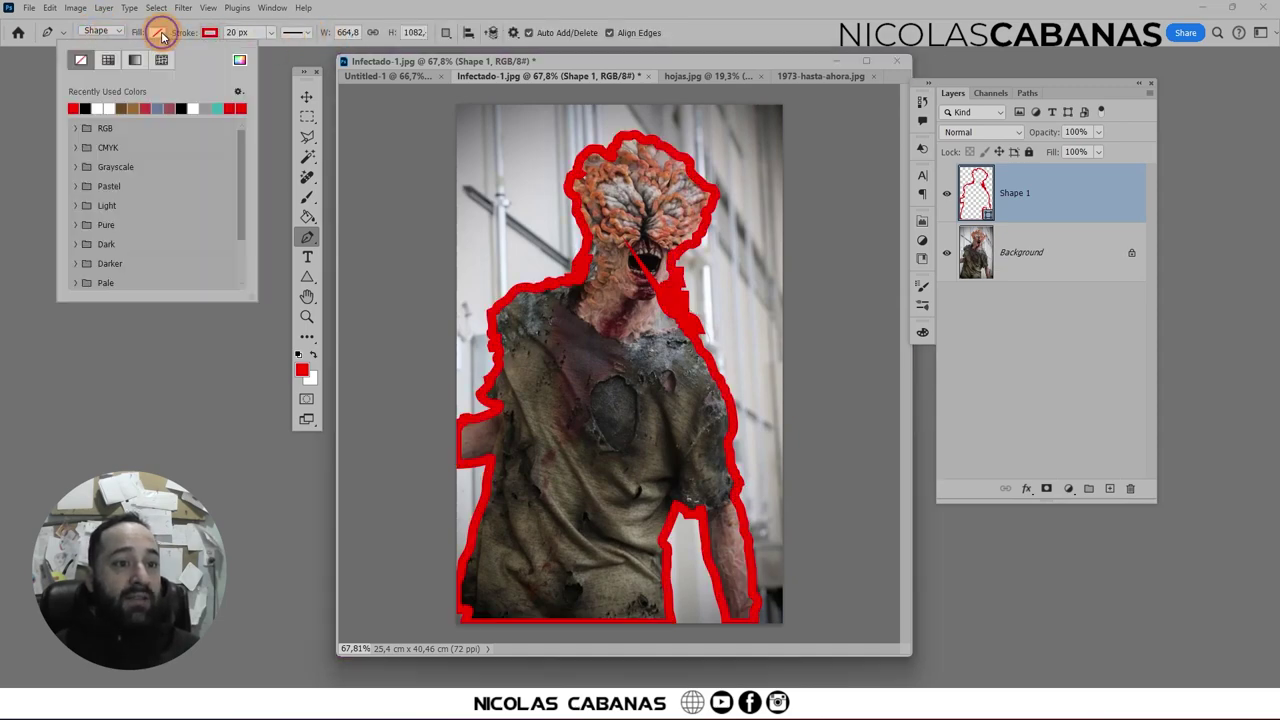
left_click(73, 108)
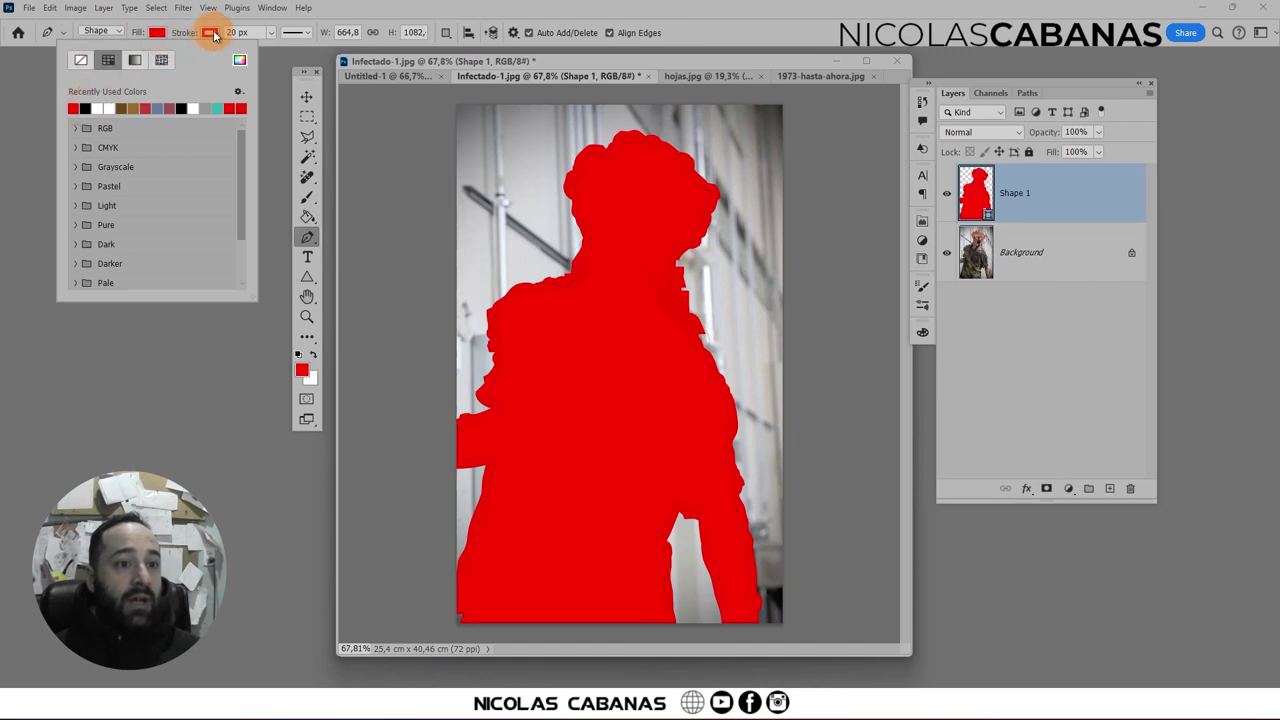
left_click(210, 32)
left_click(133, 60)
left_click(352, 20)
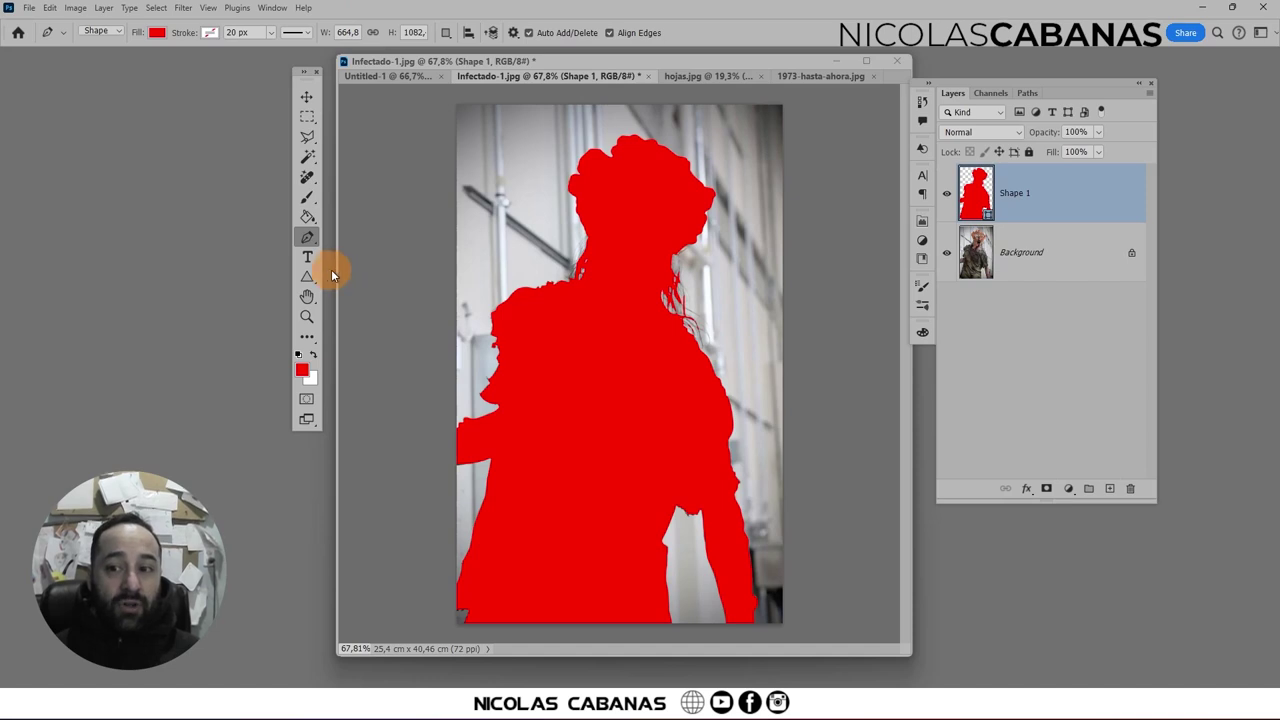
left_click_drag(1057, 185, 1129, 488)
left_click(86, 31)
left_click(87, 57)
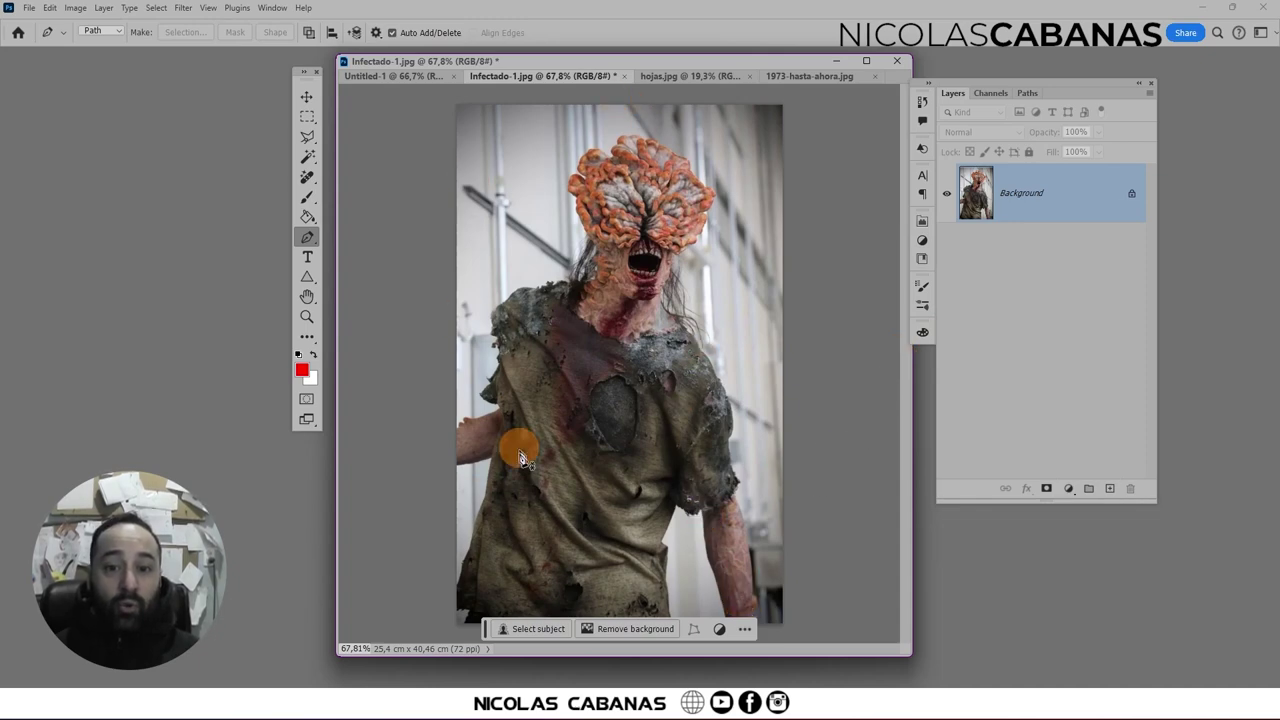
- Load Infectado 1 as a selection and drag the cut-out creature into Untitled-1
left_click(1027, 93)
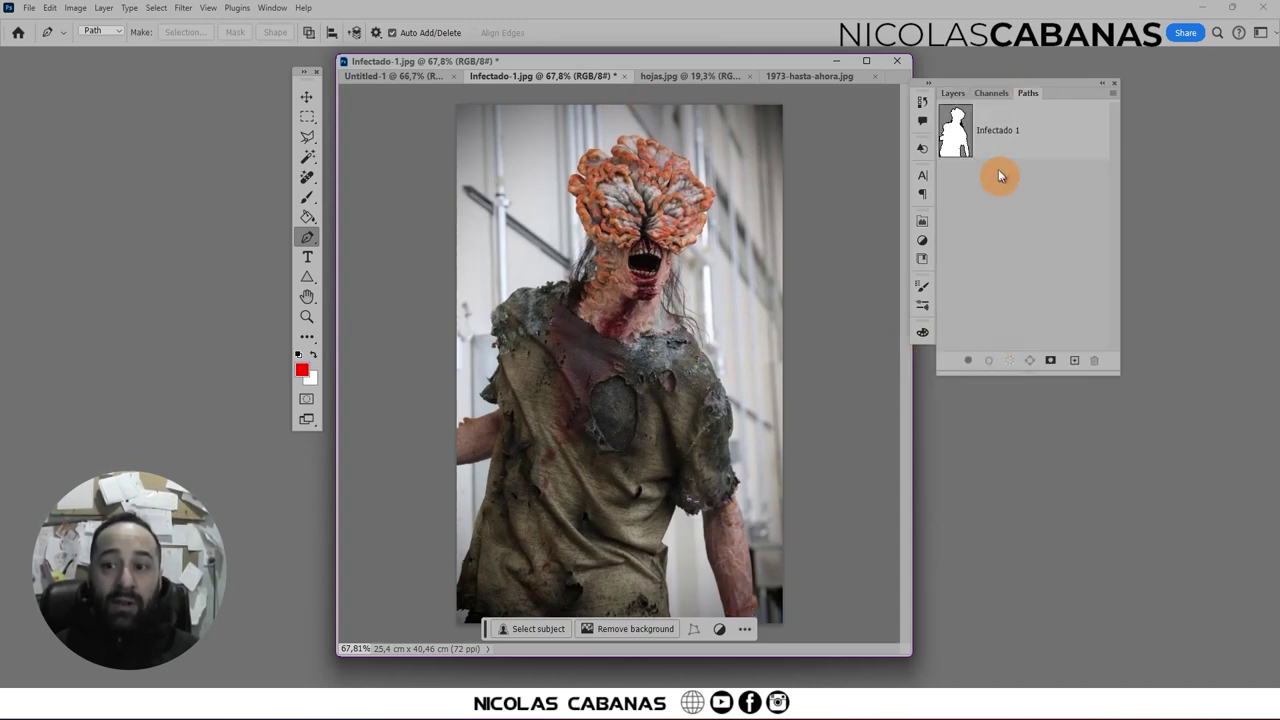
left_click(998, 138)
left_click(1009, 360)
left_click(1028, 207)
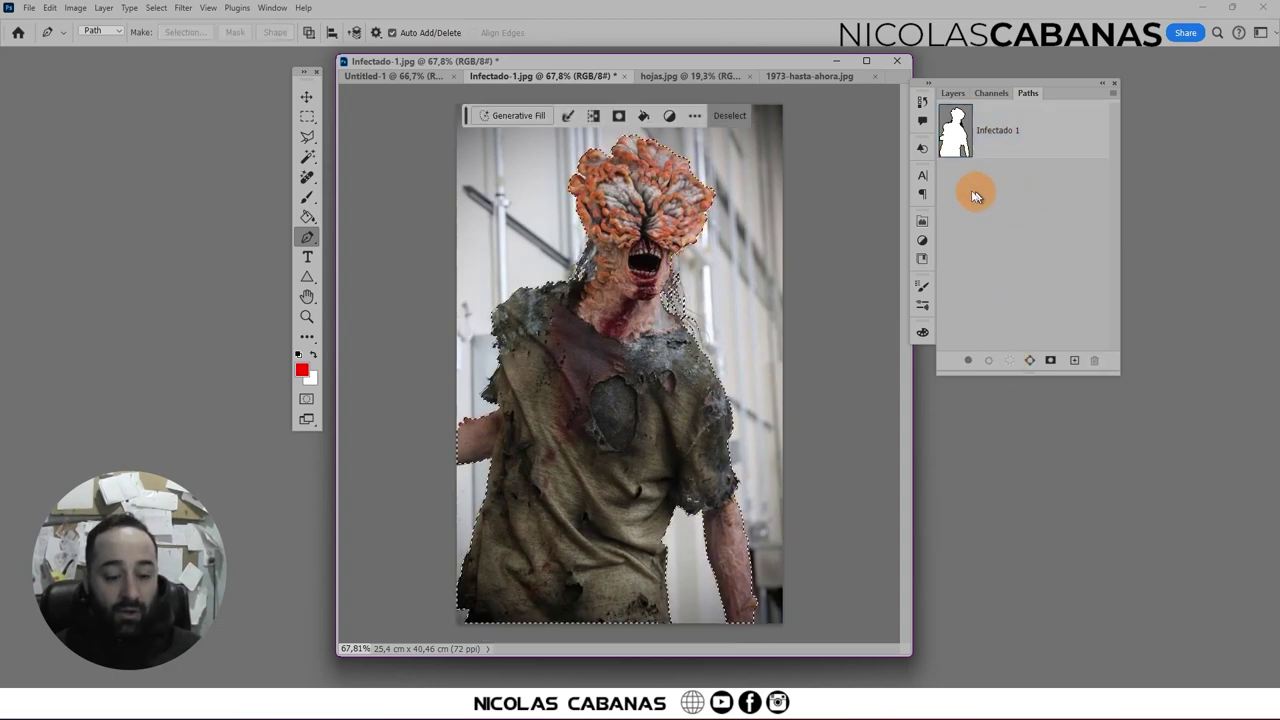
left_click(385, 76)
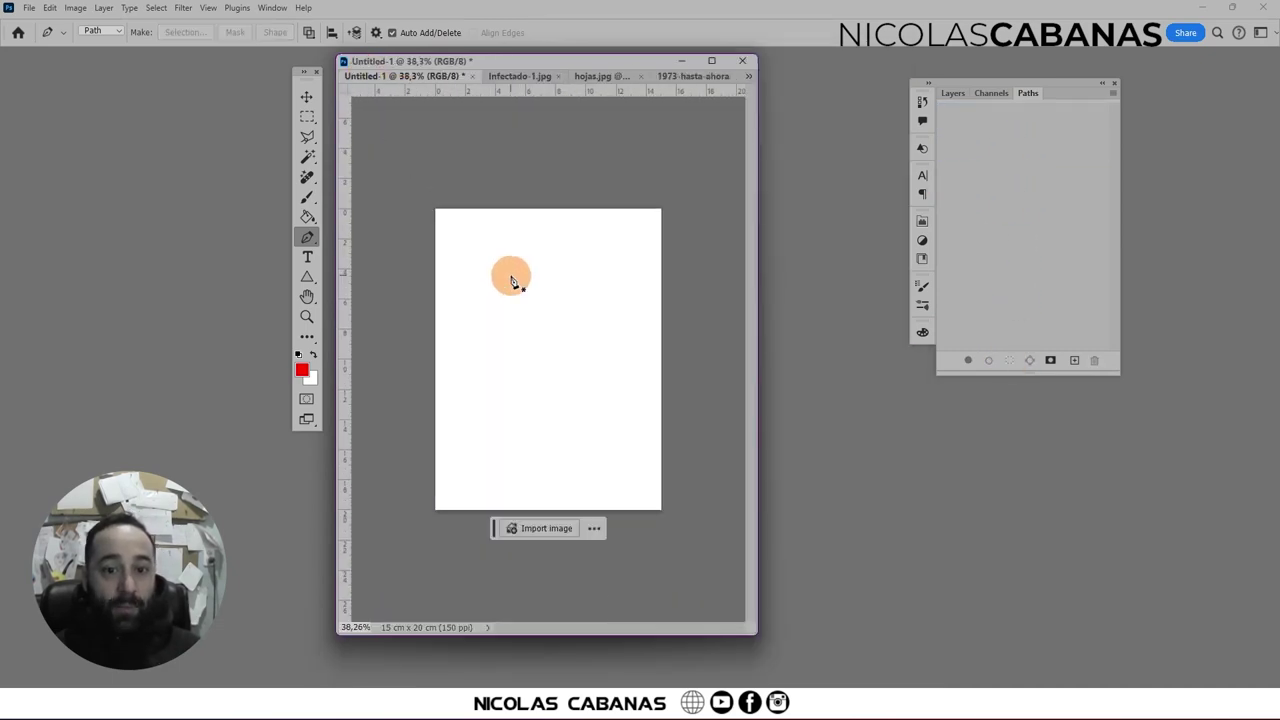
mouse_move(505, 258)
left_mouse_down()
mouse_move(558, 345)
mouse_move(518, 365)
left_mouse_up()
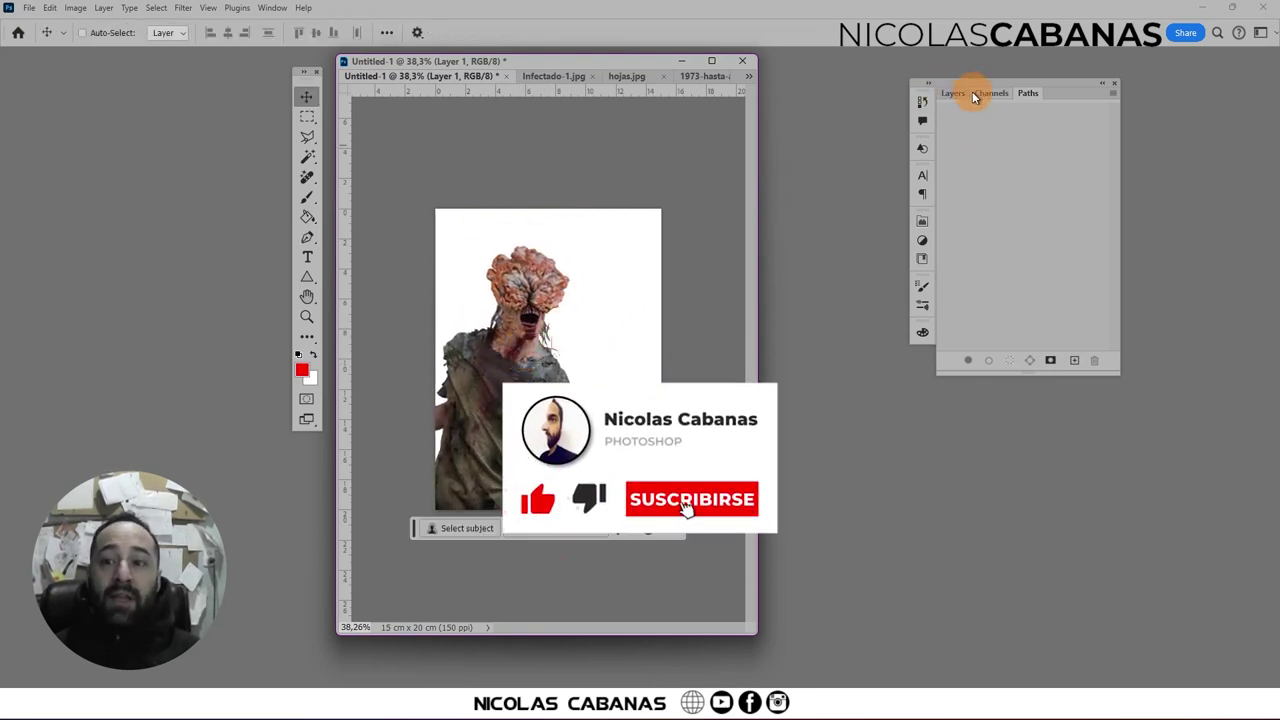
- Check Untitled-1's layers, then go back to Infectado-1.jpg and the SONY logo image
left_click(953, 93)
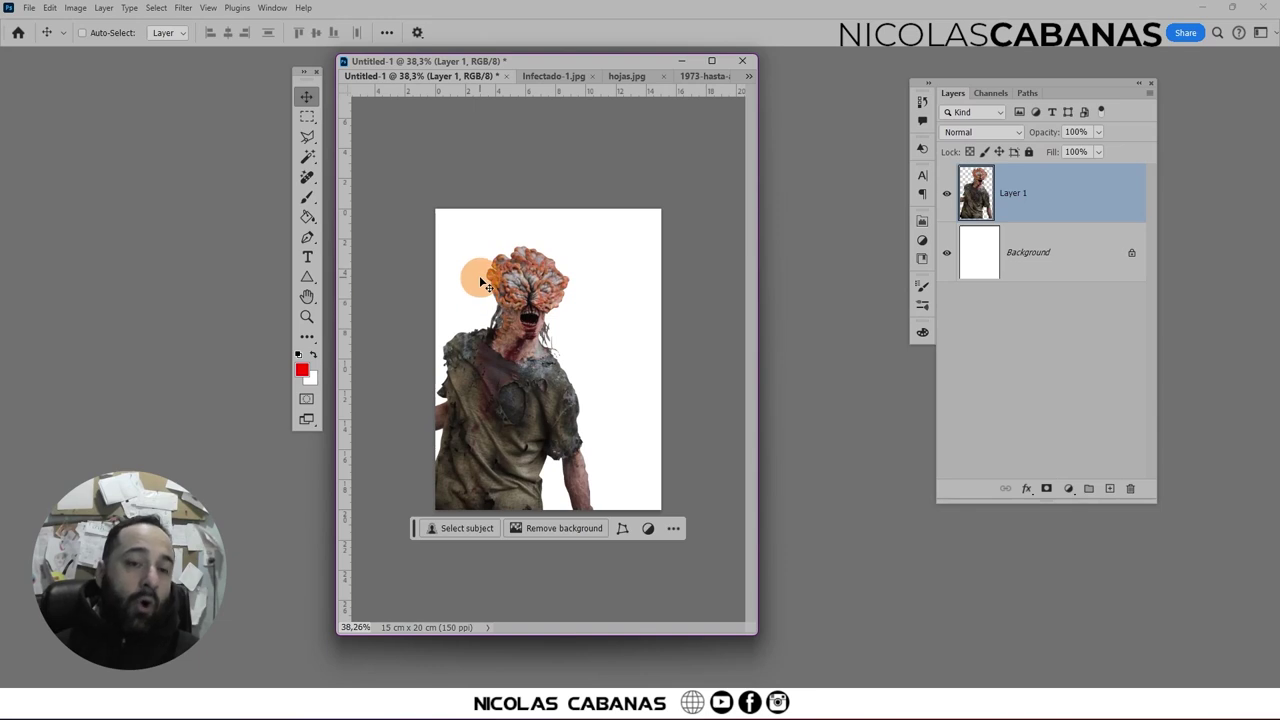
left_click(555, 77)
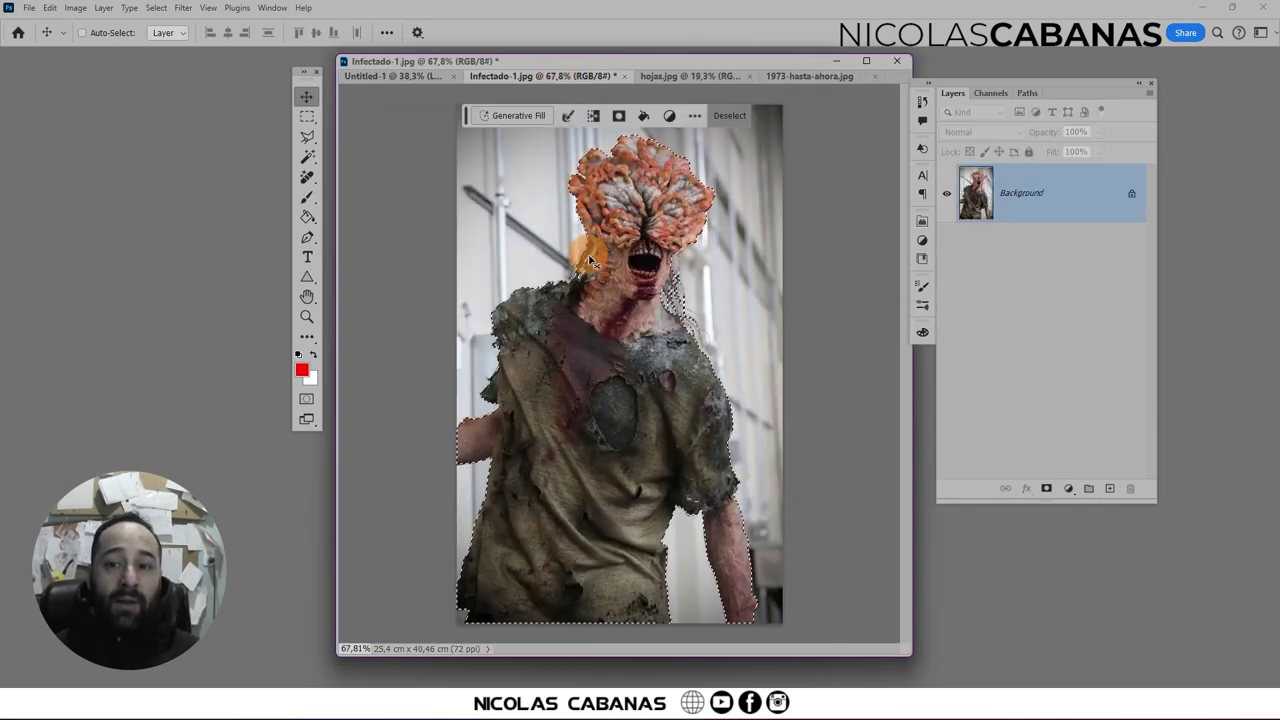
left_click(591, 262)
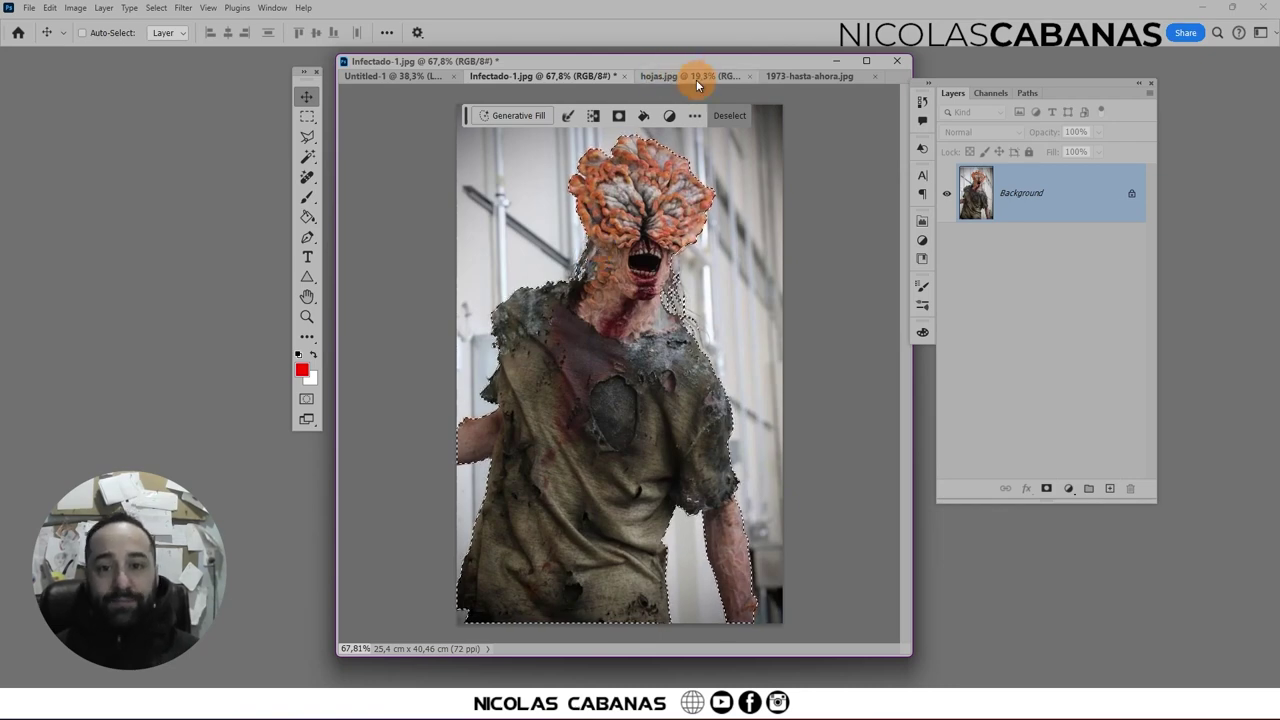
left_click(779, 77)
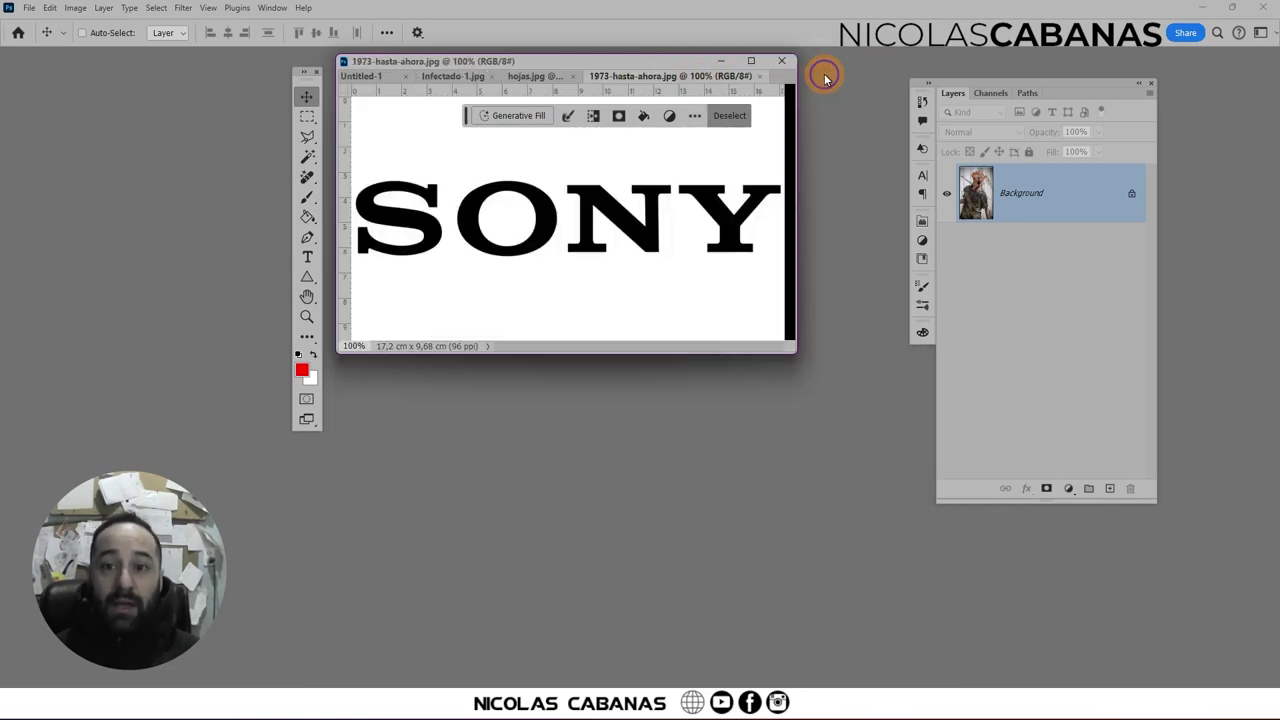
- Enlarge the 1973-hasta-ahora SONY document window
left_click(793, 352)
left_click_drag(793, 352, 797, 449)
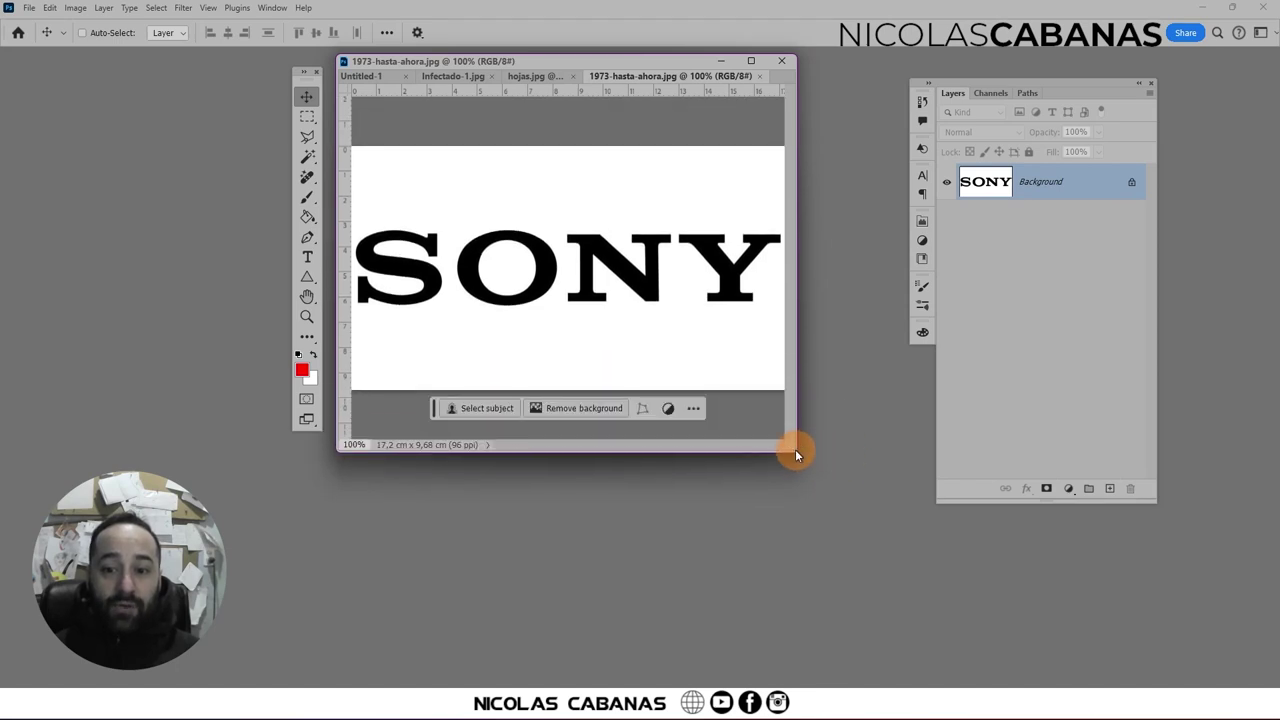
left_click_drag(796, 453, 916, 497)
- Bring up hojas.jpg with its Paths panel shown and the Pen tool selected
left_click(670, 80)
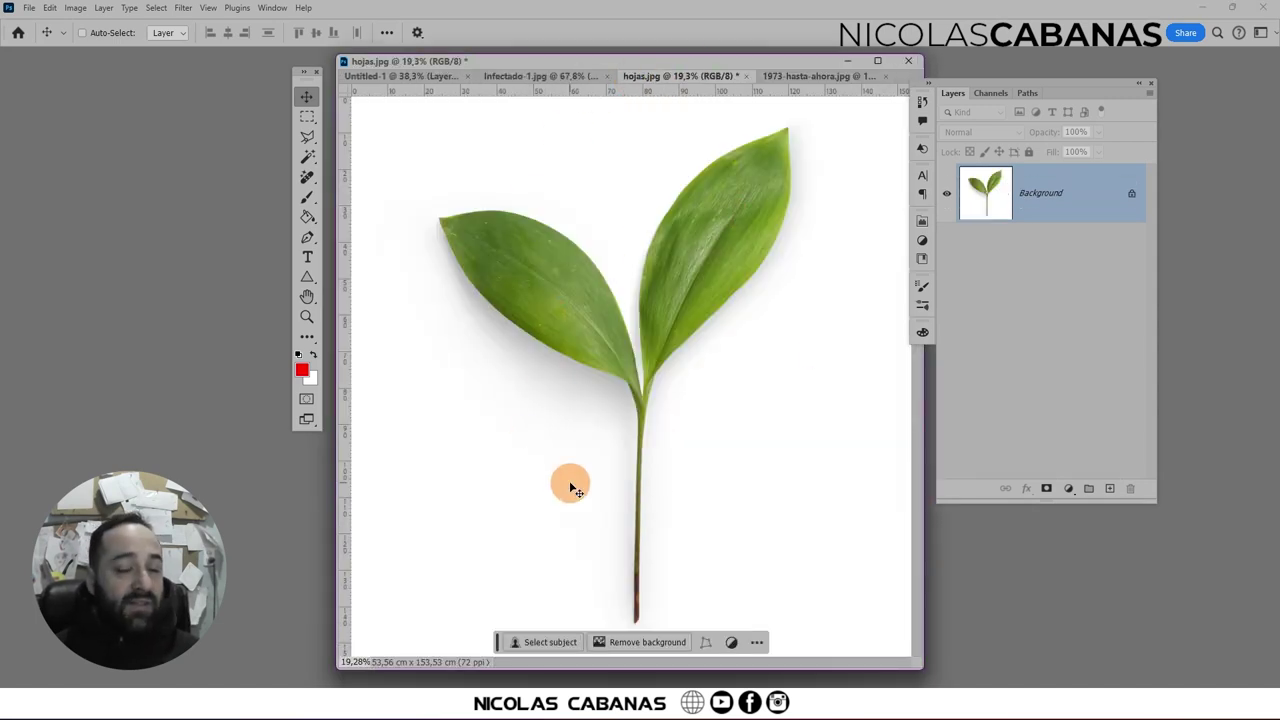
left_click(1028, 93)
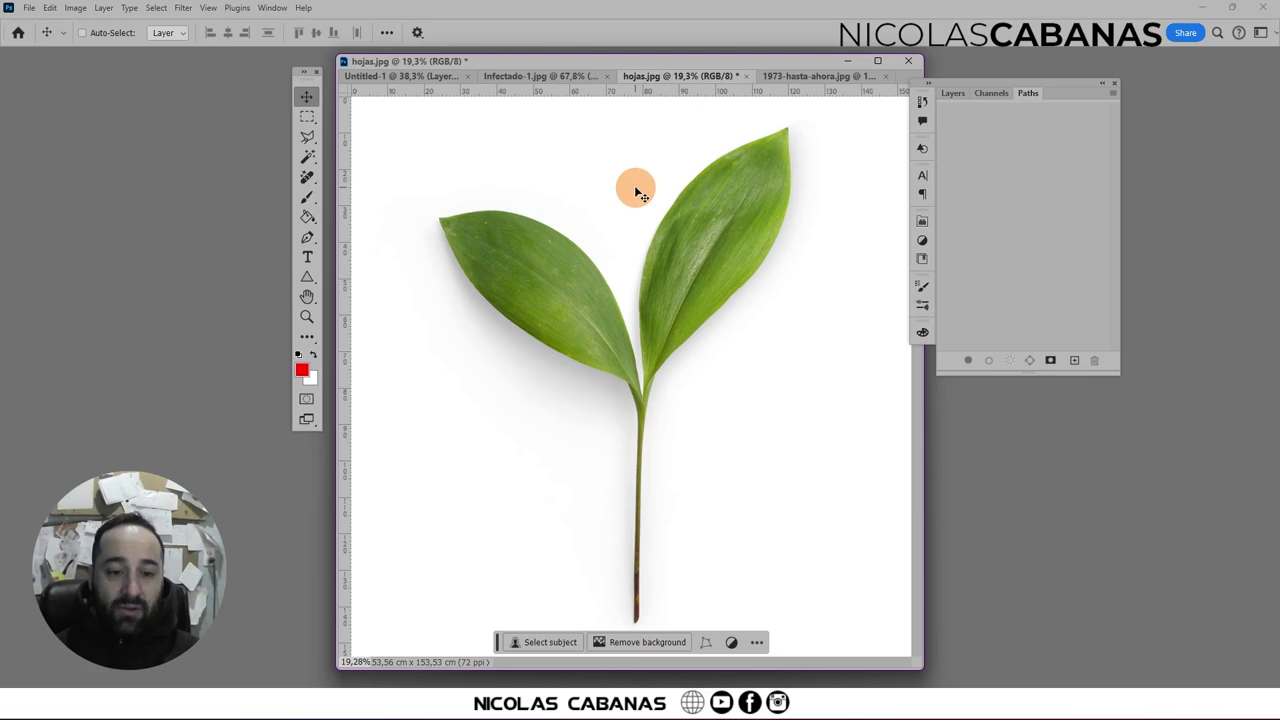
left_click(307, 237)
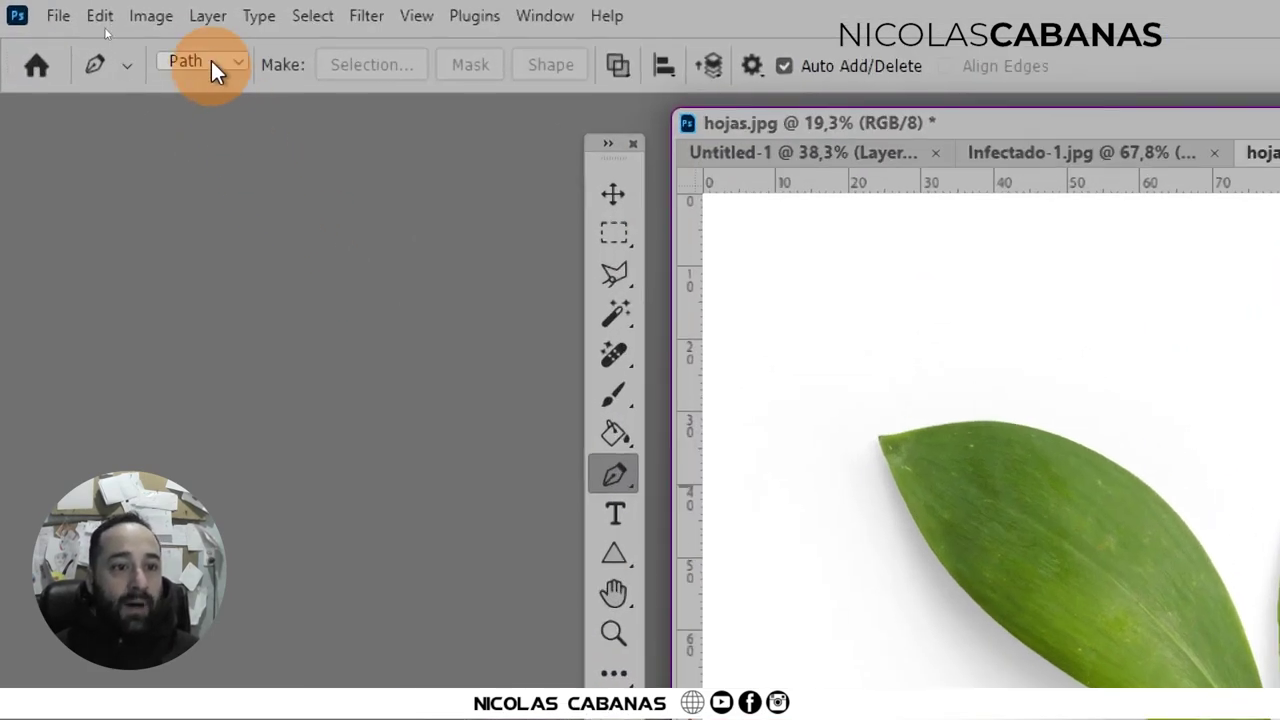
- Keep the Pen tool in Path mode and reset it to its defaults
left_click(131, 36)
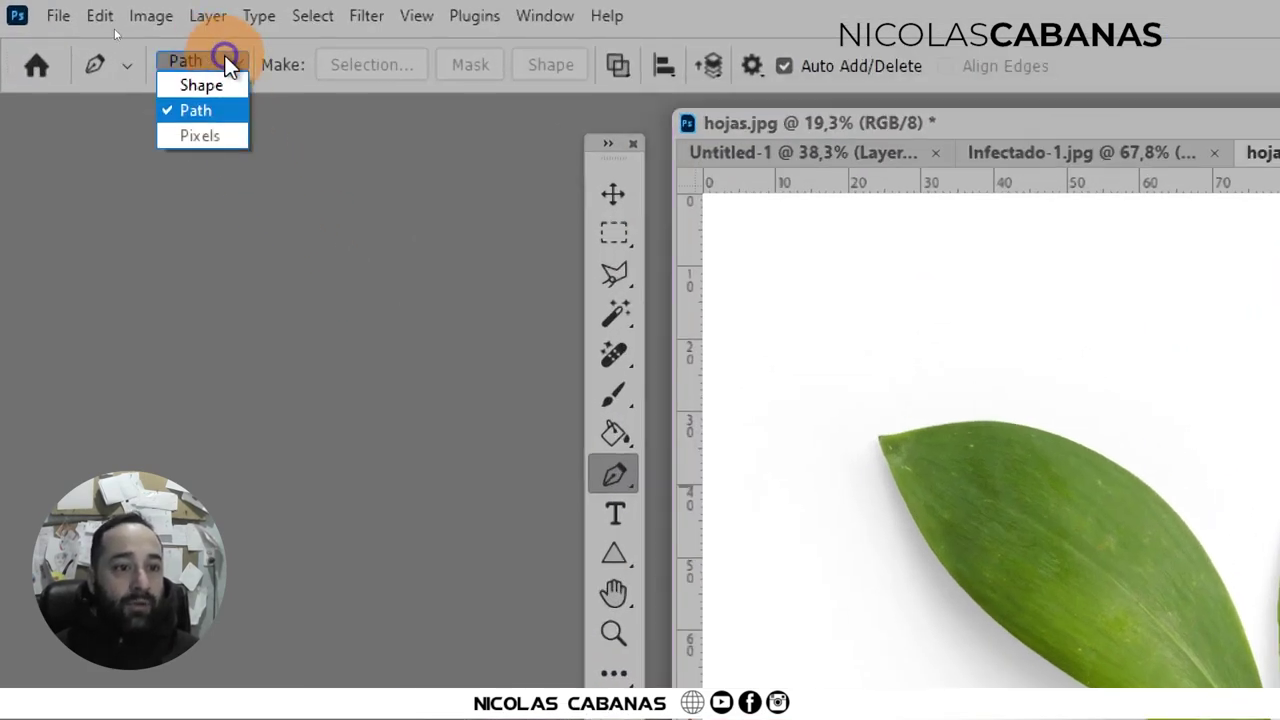
left_click(214, 111)
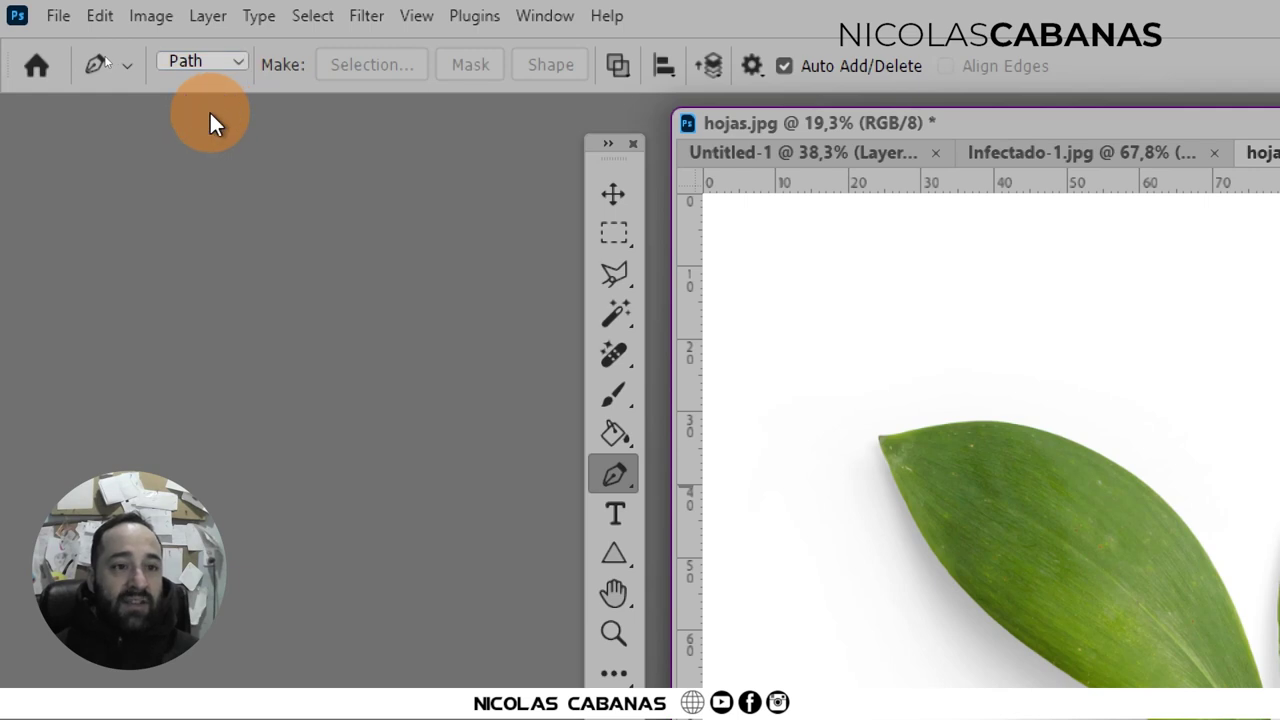
right_click(95, 60)
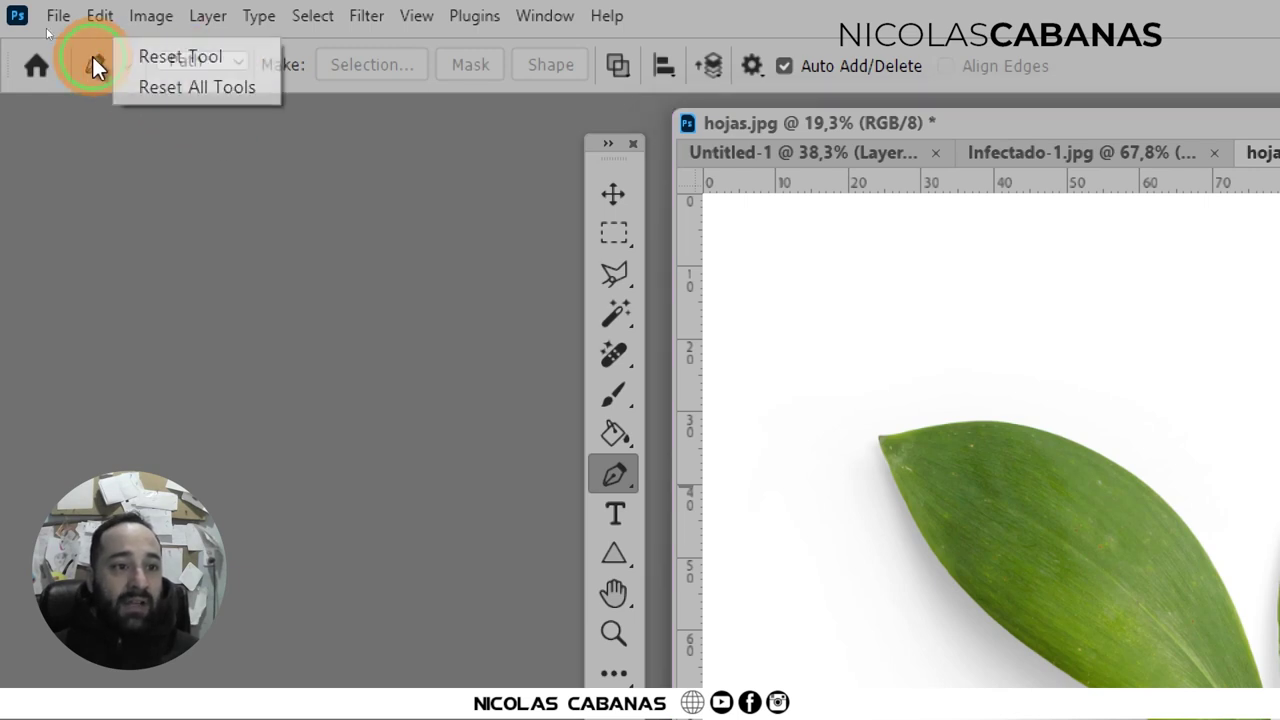
left_click(198, 52)
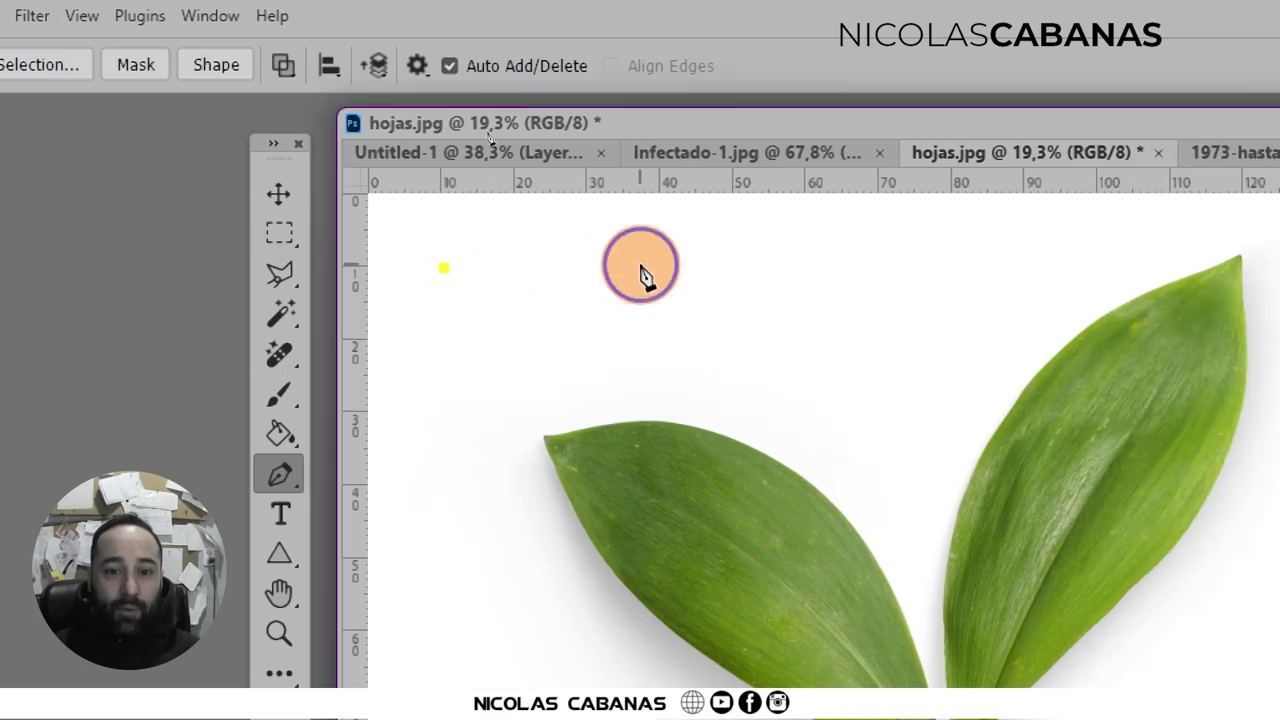
- Draw a closed, arrow-shaped work path over the leaves
left_click(756, 263)
left_click(894, 383)
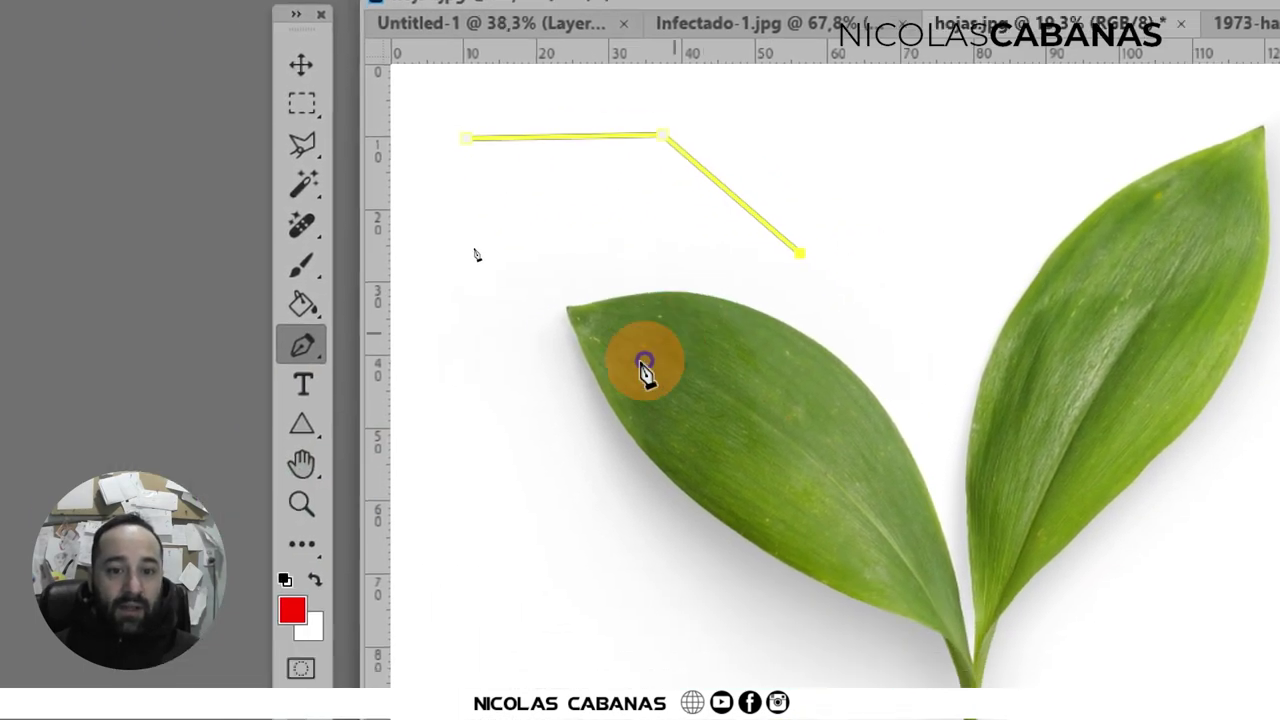
left_click(610, 391)
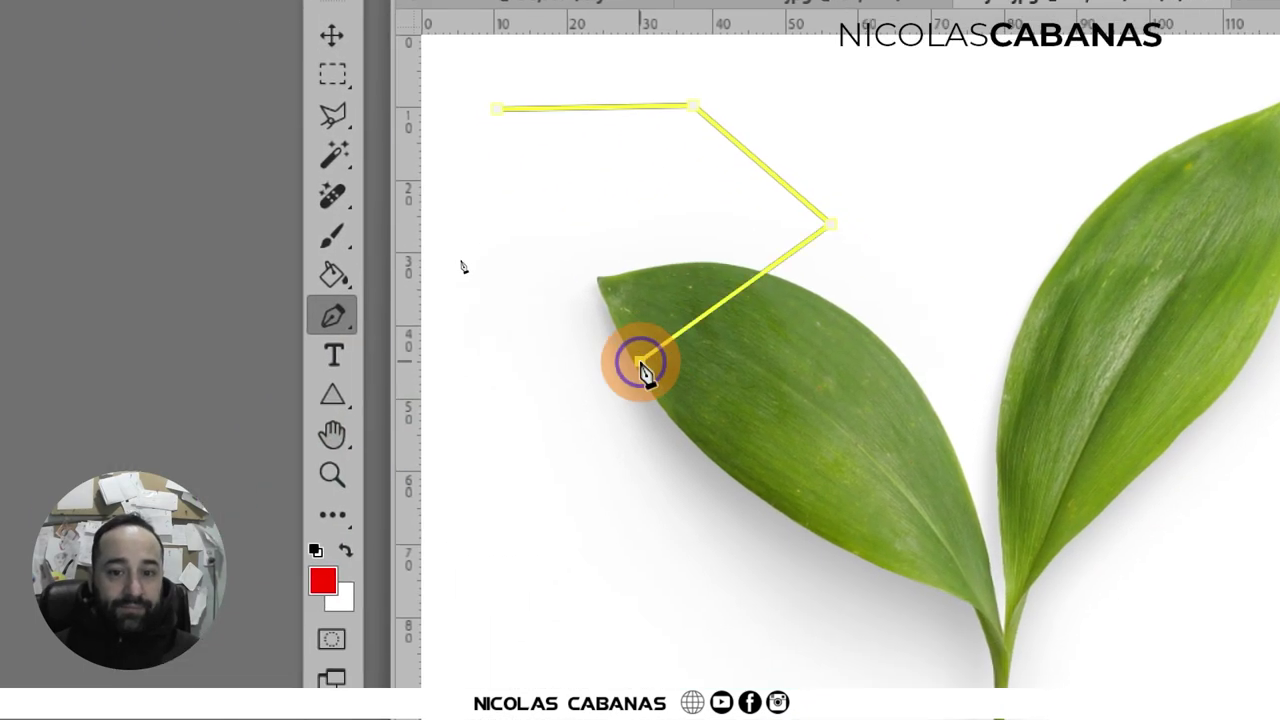
left_click(570, 233)
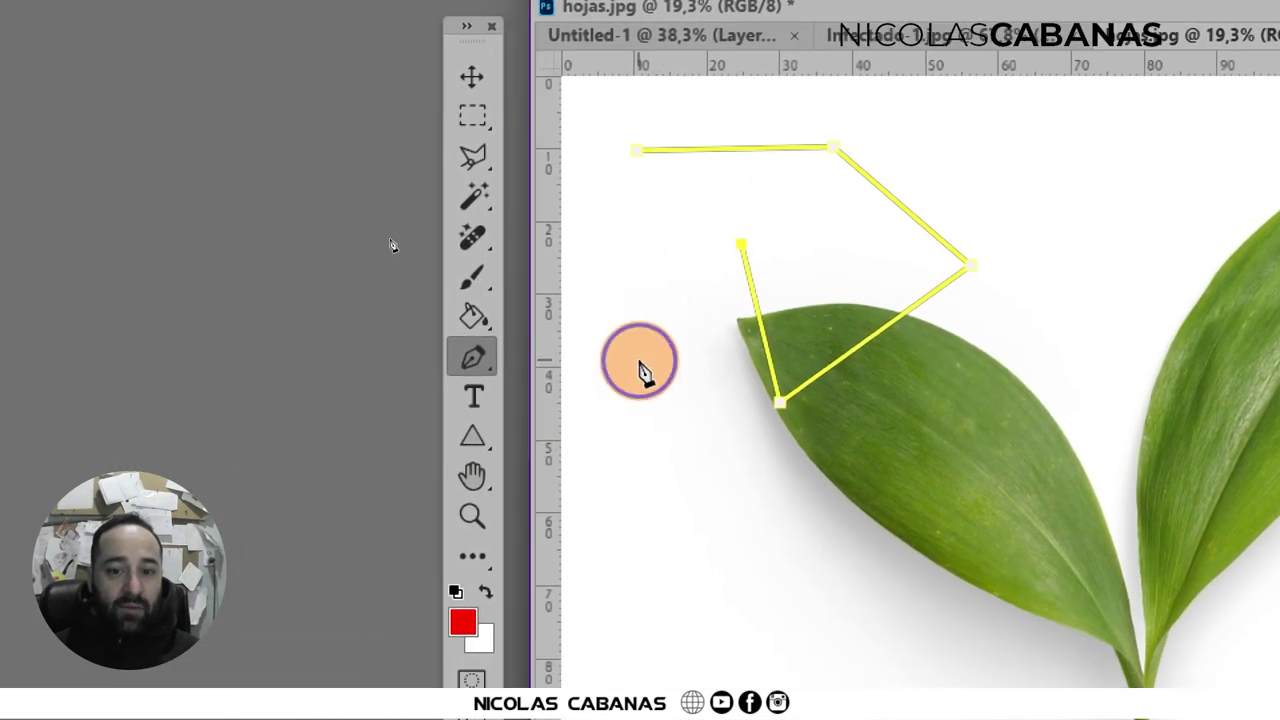
left_click(638, 361)
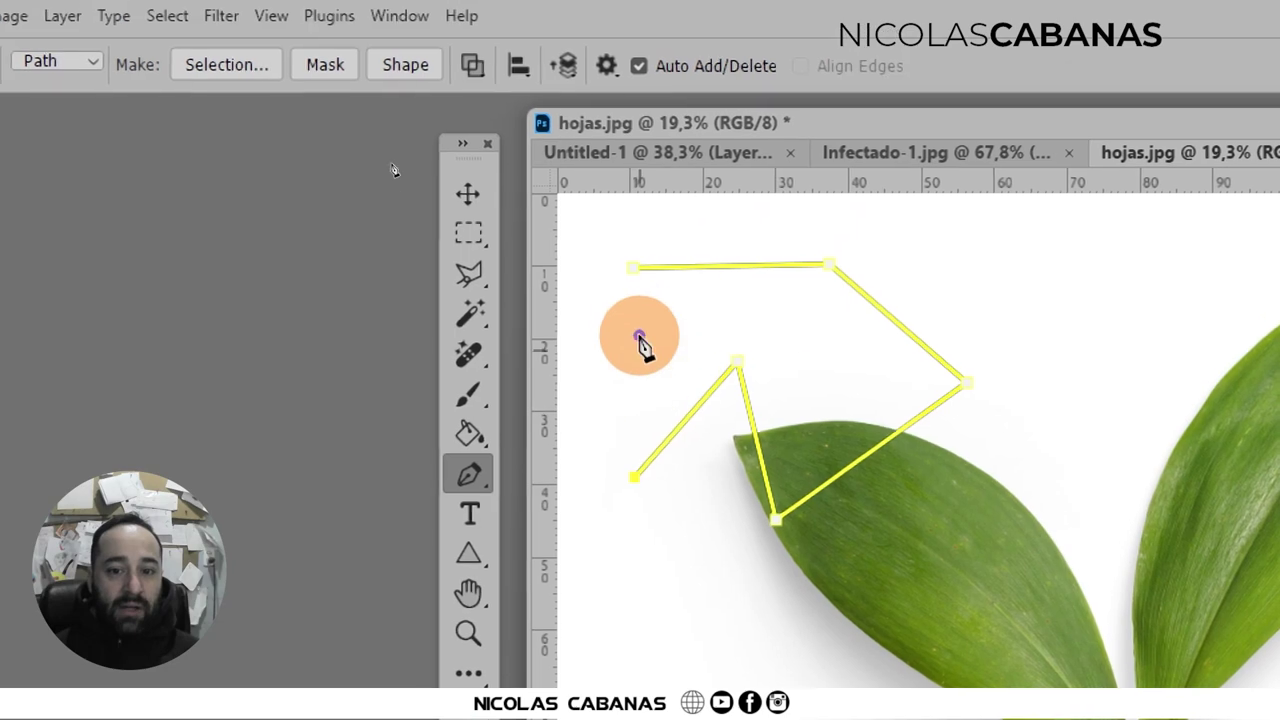
left_click(637, 152)
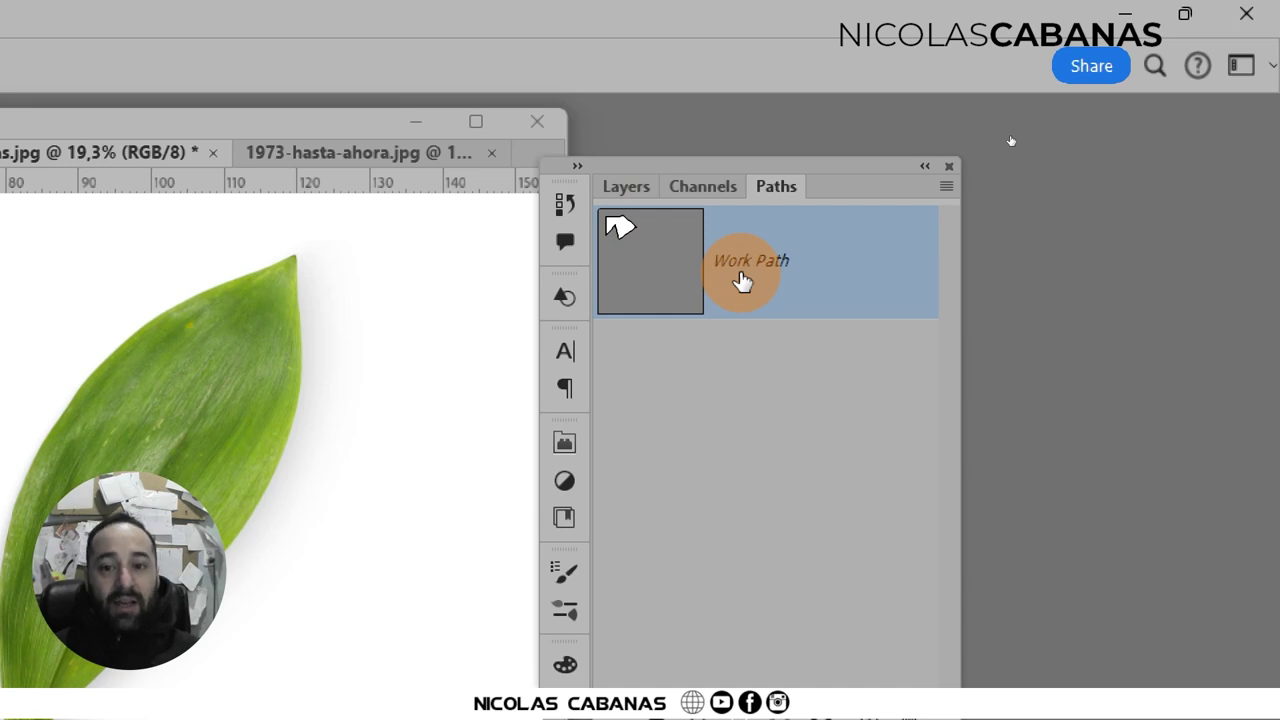
- Delete the stray Work Path and create a new empty Path 1
left_click_drag(776, 286, 729, 278)
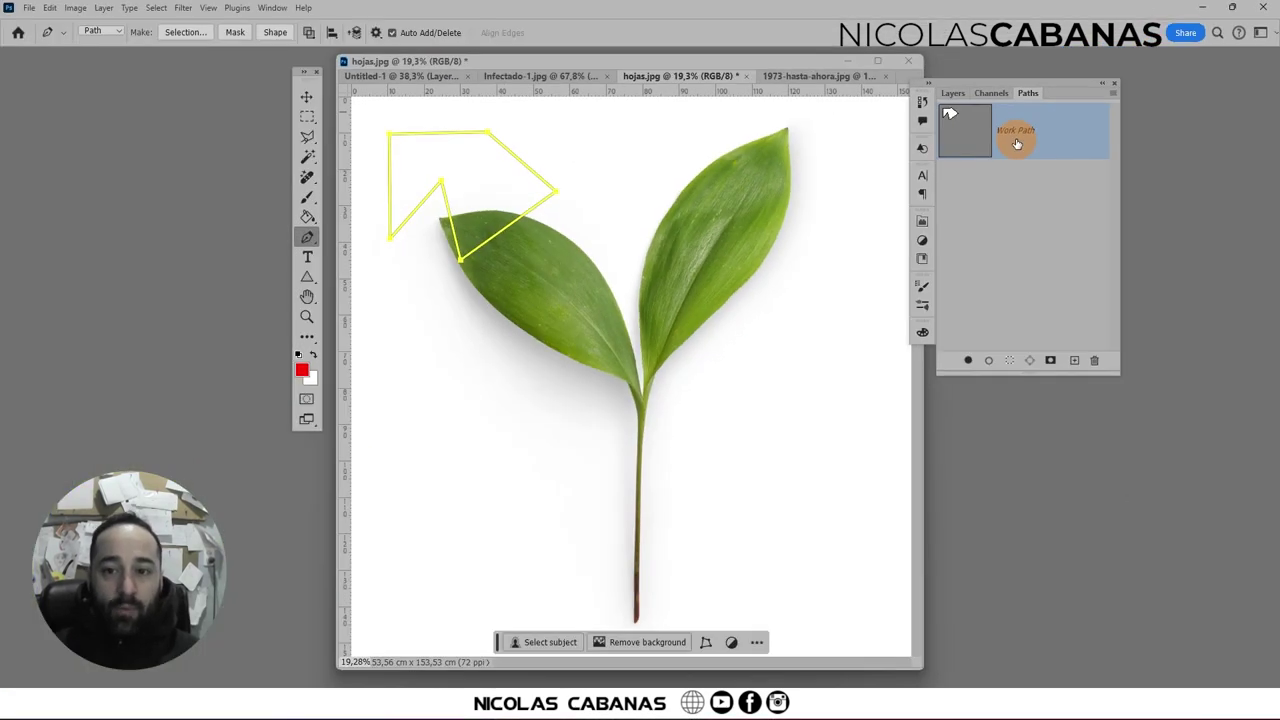
left_click_drag(1012, 142, 1094, 360)
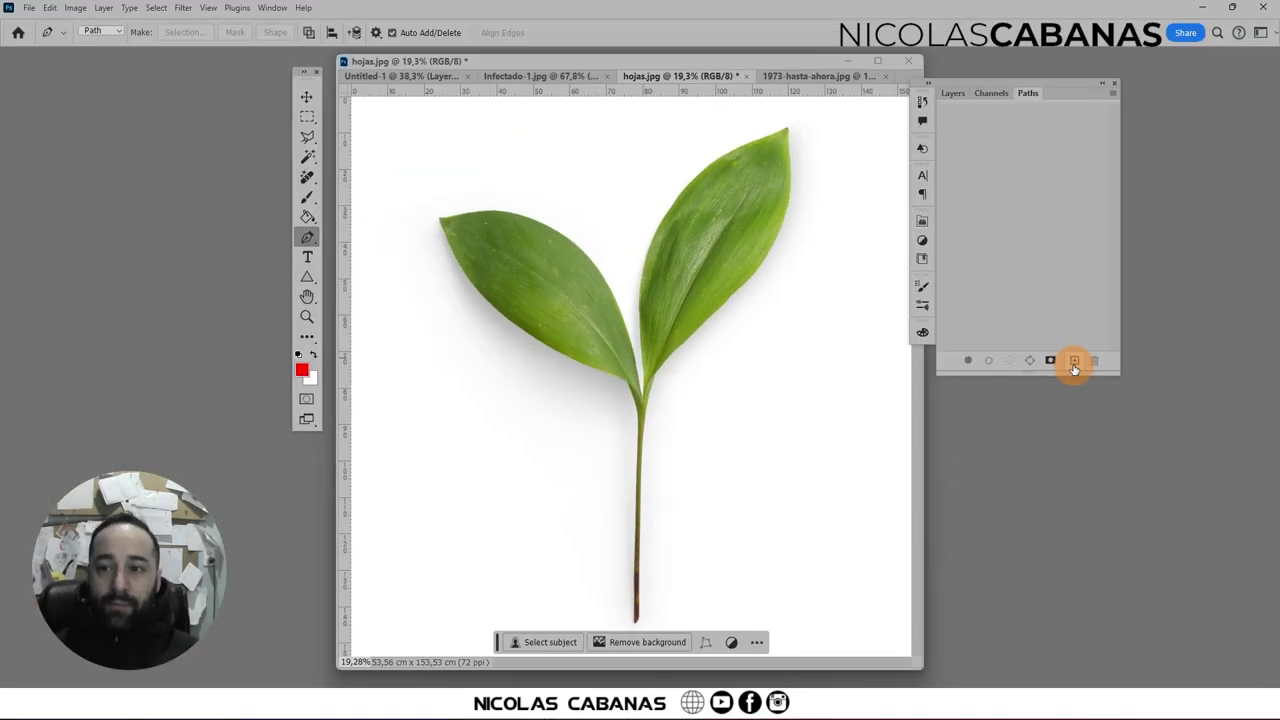
left_click(1072, 360)
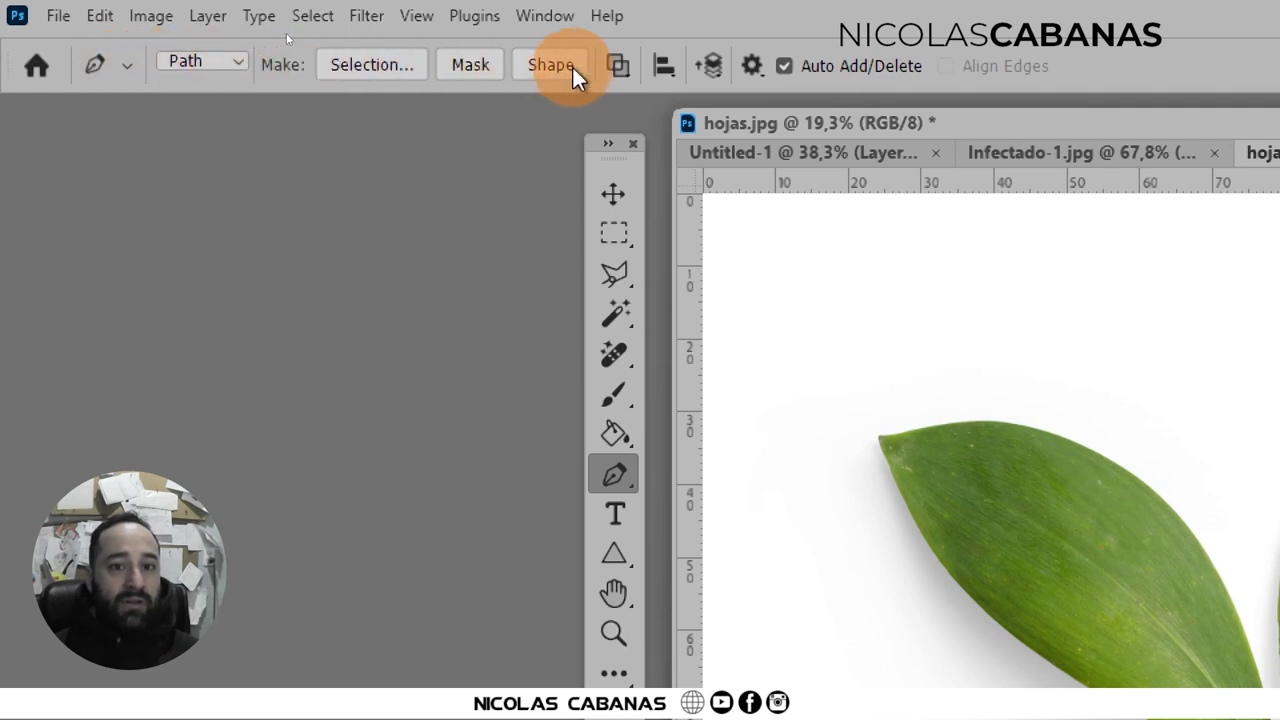
- Set path options to Rubber Band, 3 px, Magenta, and anchor the left leaf tip
left_click(630, 66)
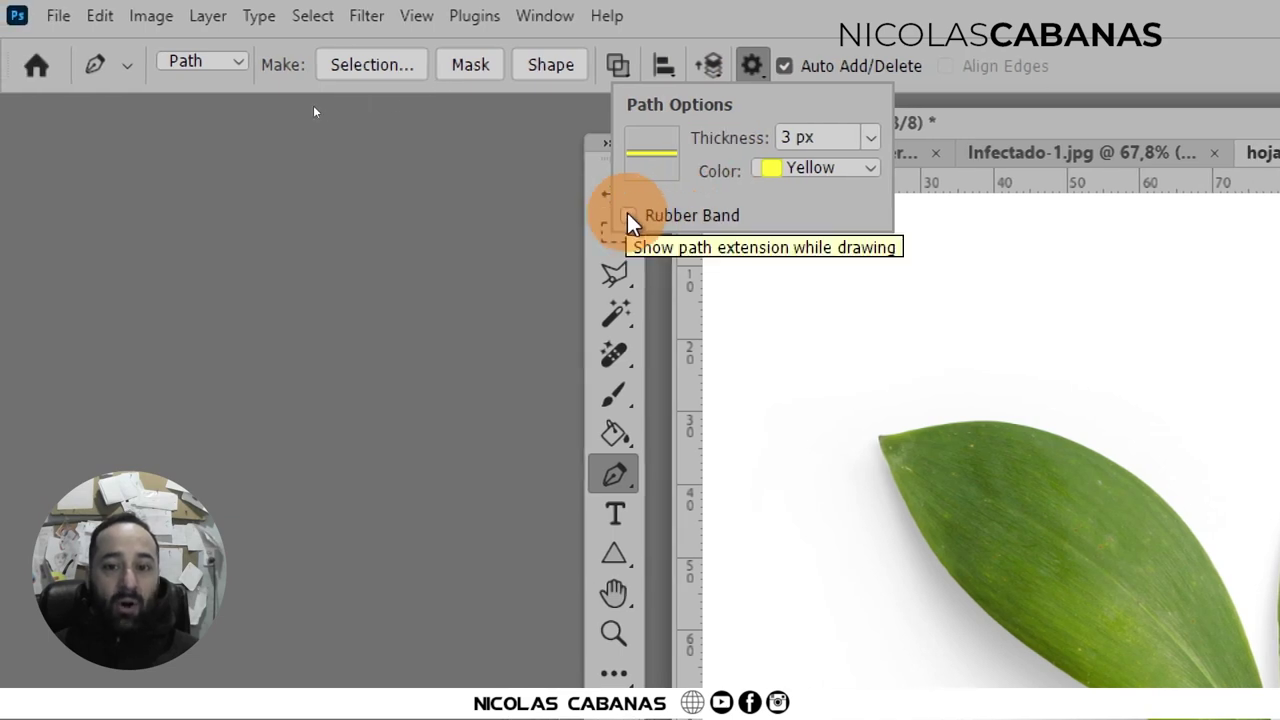
left_click(628, 216)
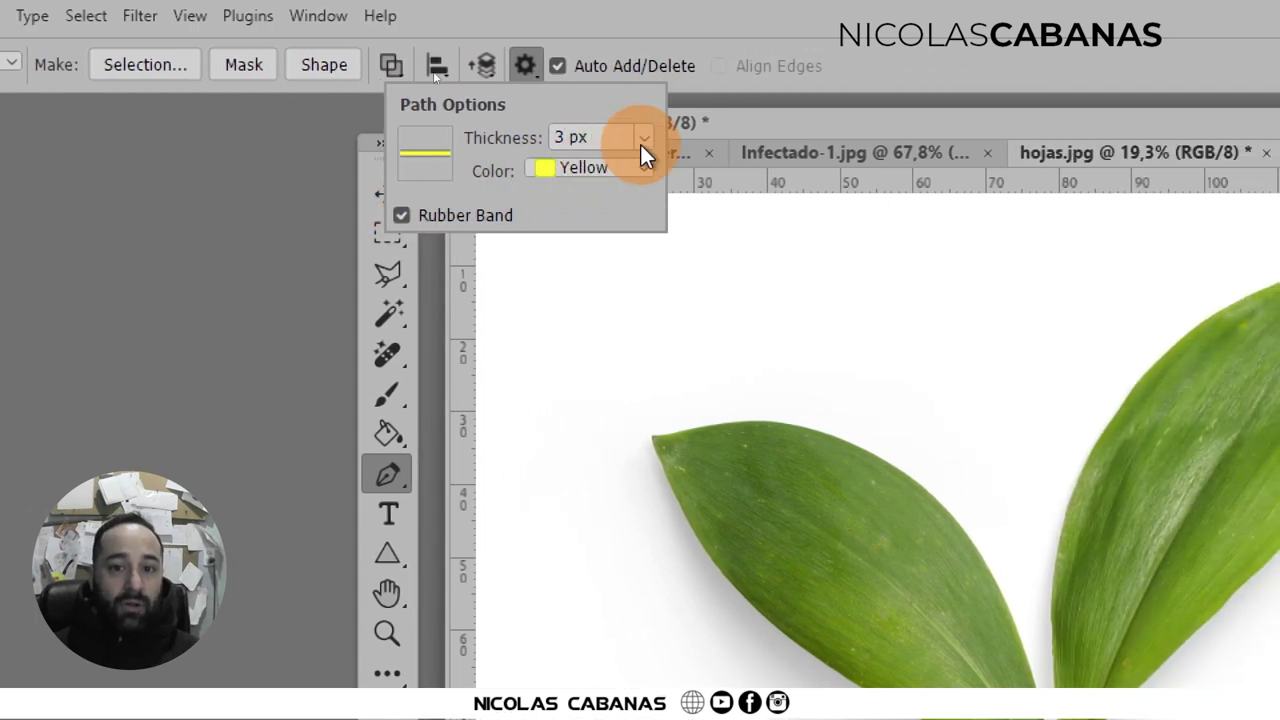
left_click(641, 145)
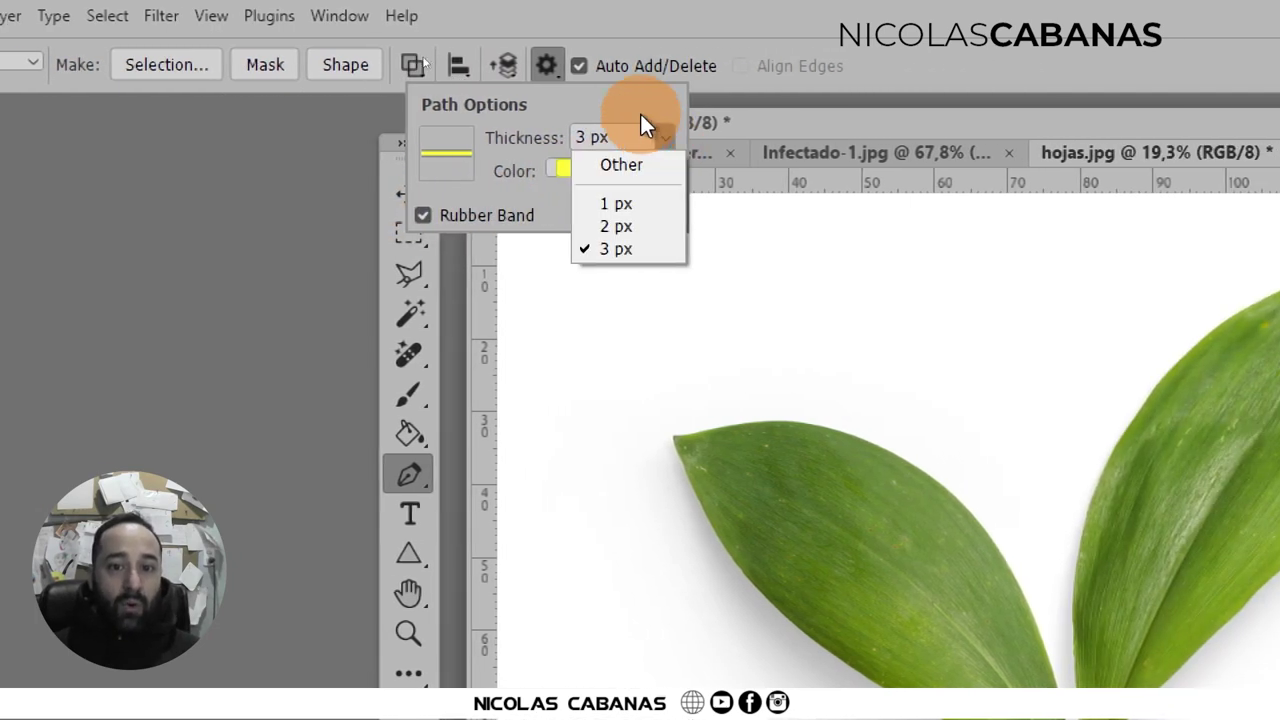
left_click(642, 122)
left_click(642, 170)
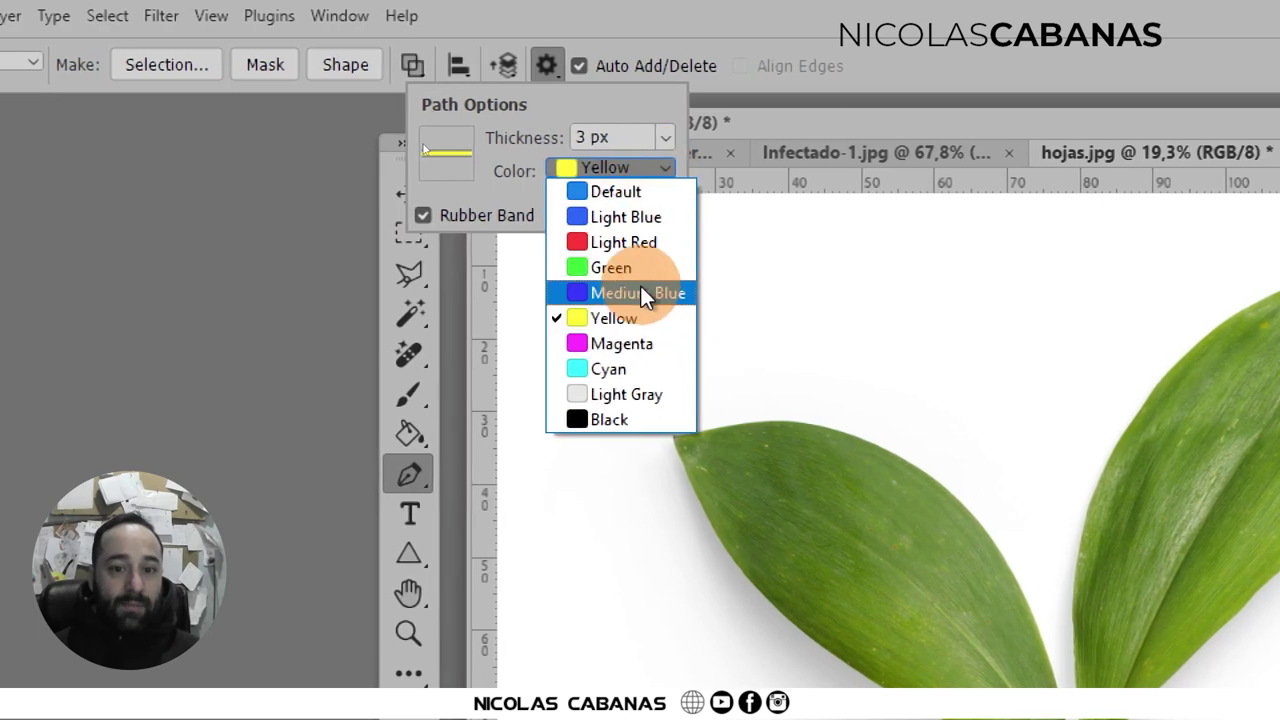
left_click(640, 343)
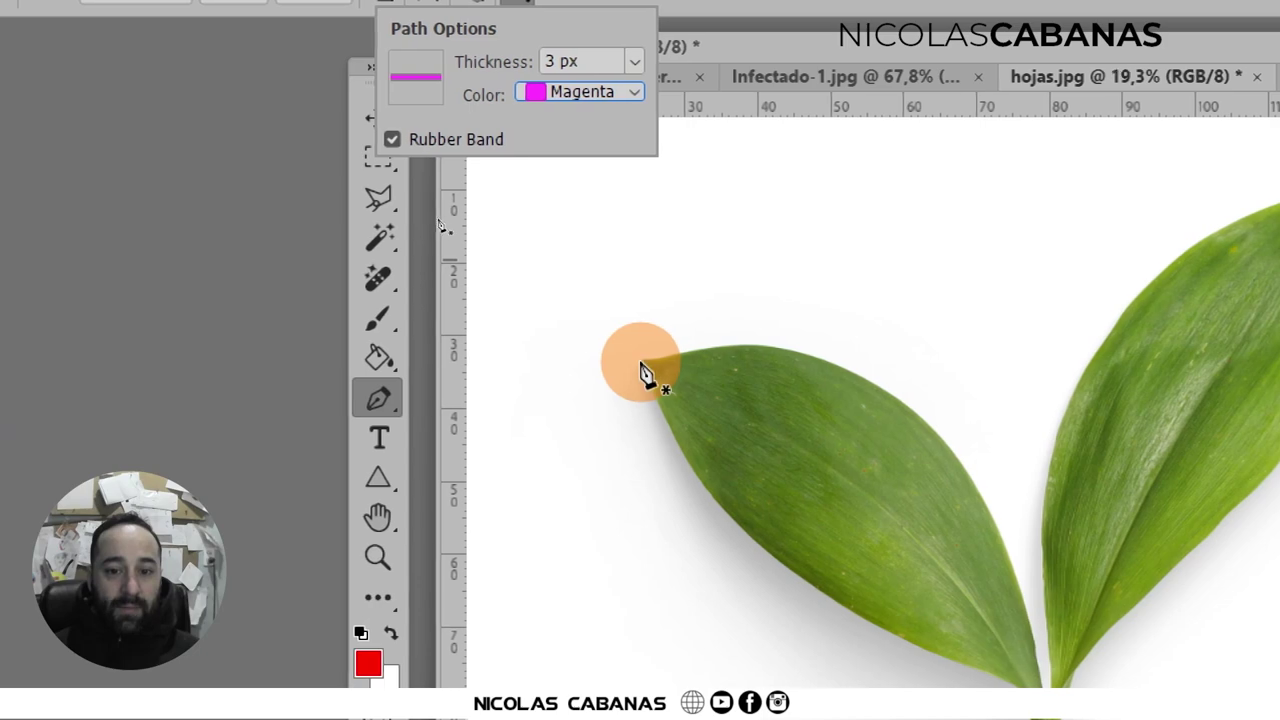
left_click(642, 365)
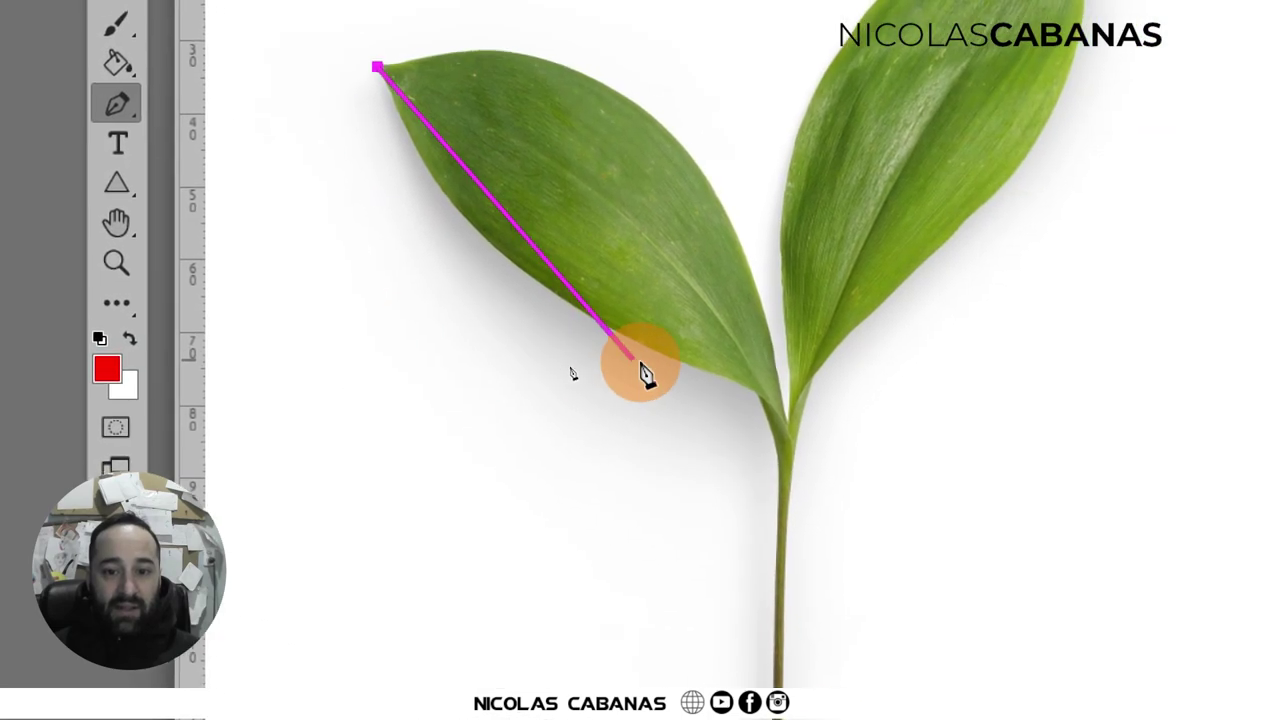
- Trace the left leaf's lower edge down to a sharp corner at the stem's bottom
mouse_move(540, 296)
left_mouse_down()
mouse_move(643, 370)
mouse_move(599, 342)
left_mouse_up()
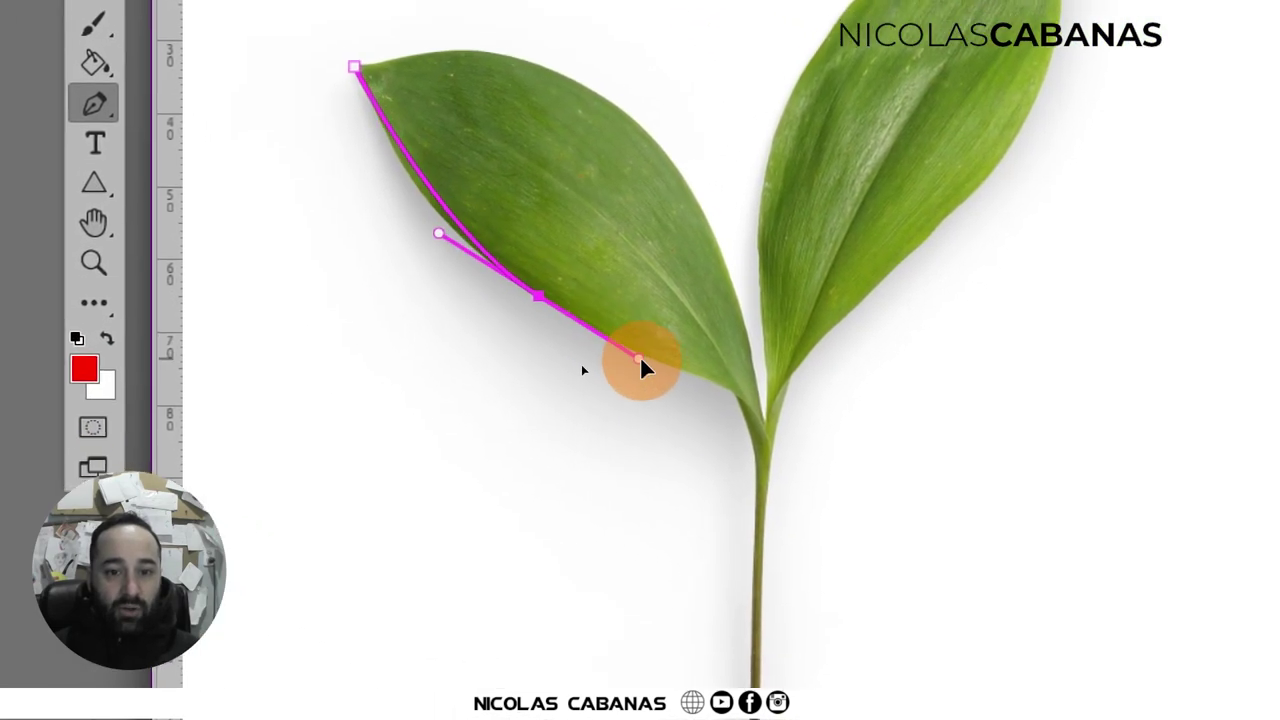
left_click_drag(643, 366, 645, 380)
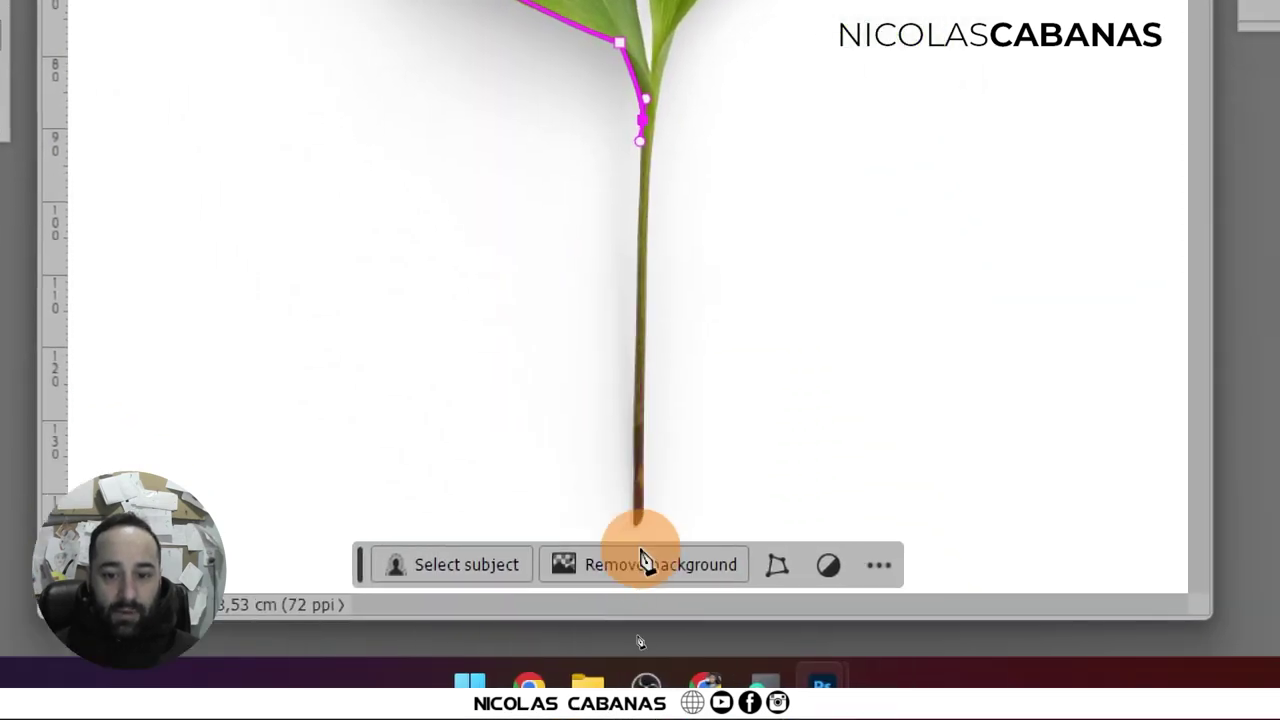
left_click(643, 521)
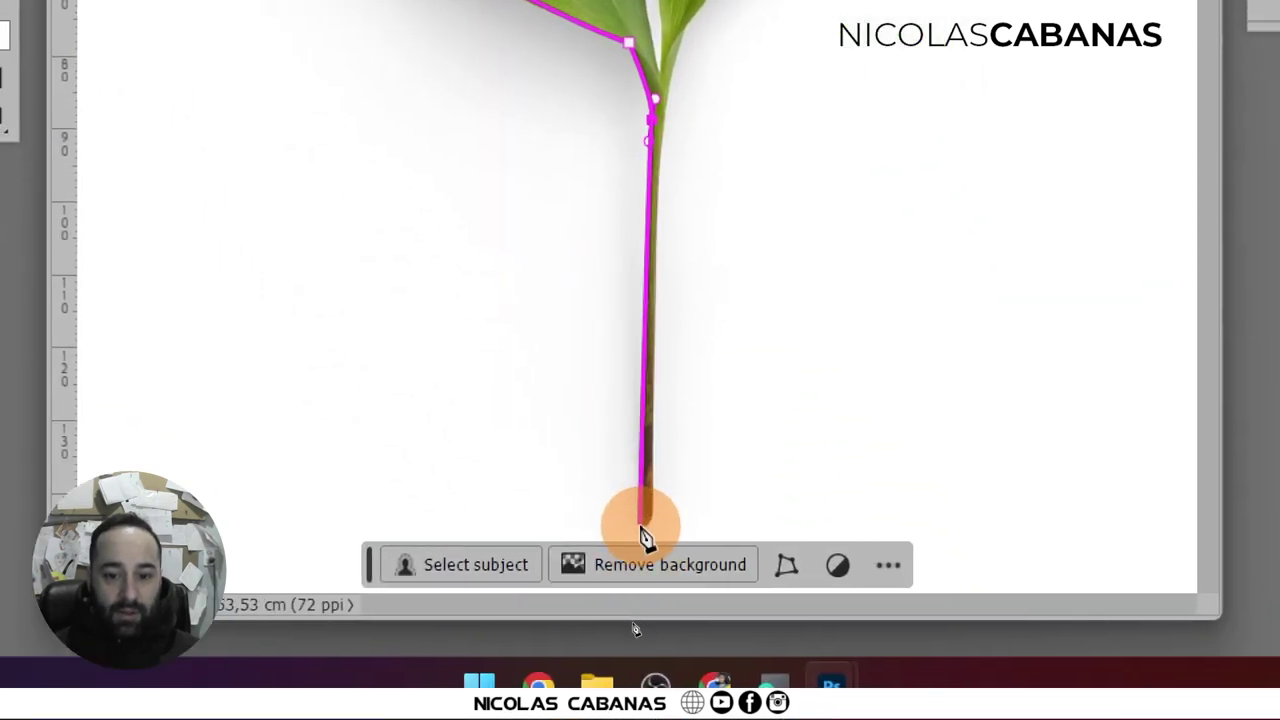
left_click(641, 522)
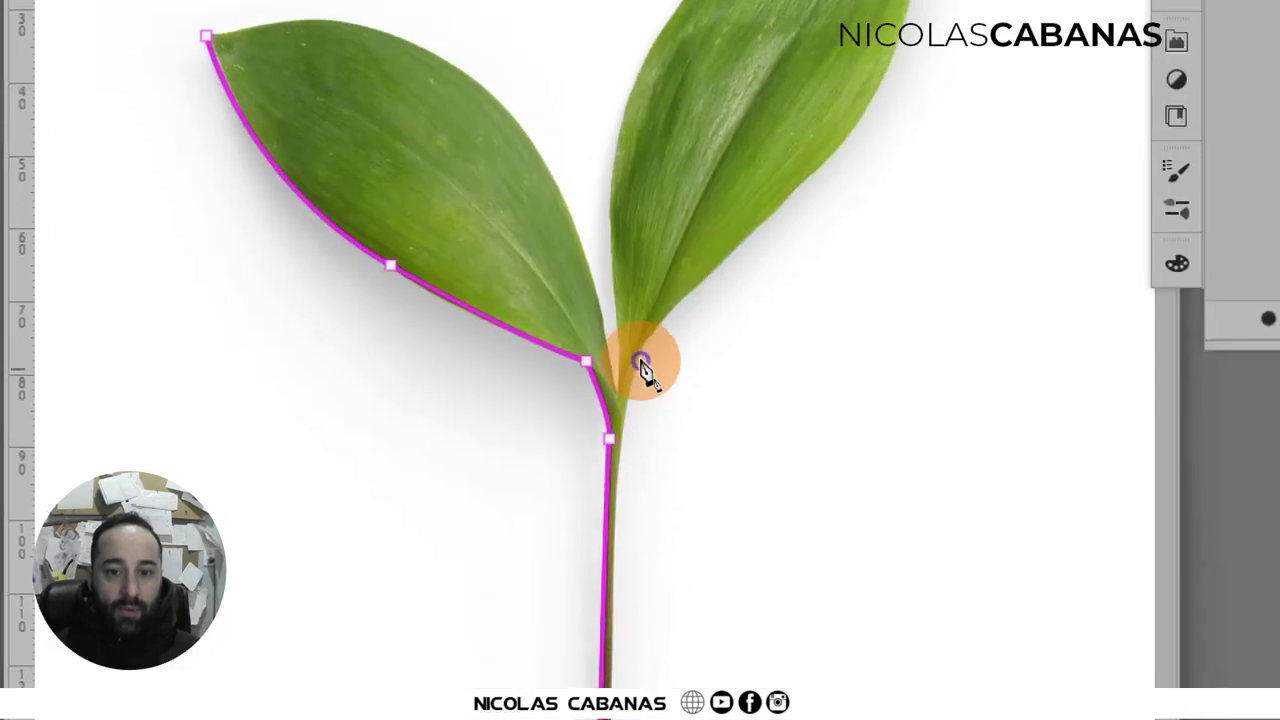
- Trace around the right leaf and back to the left leaf tip, closing the path
left_click_drag(640, 362, 655, 348)
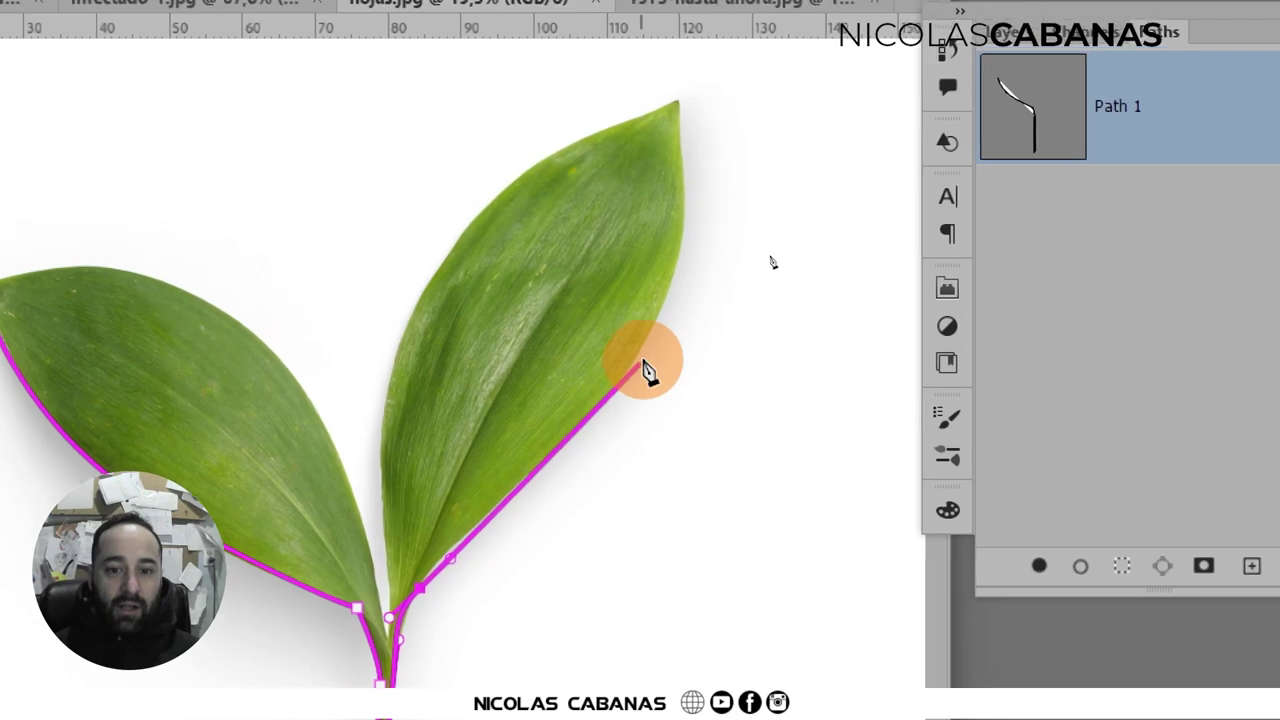
left_click_drag(614, 400, 639, 360)
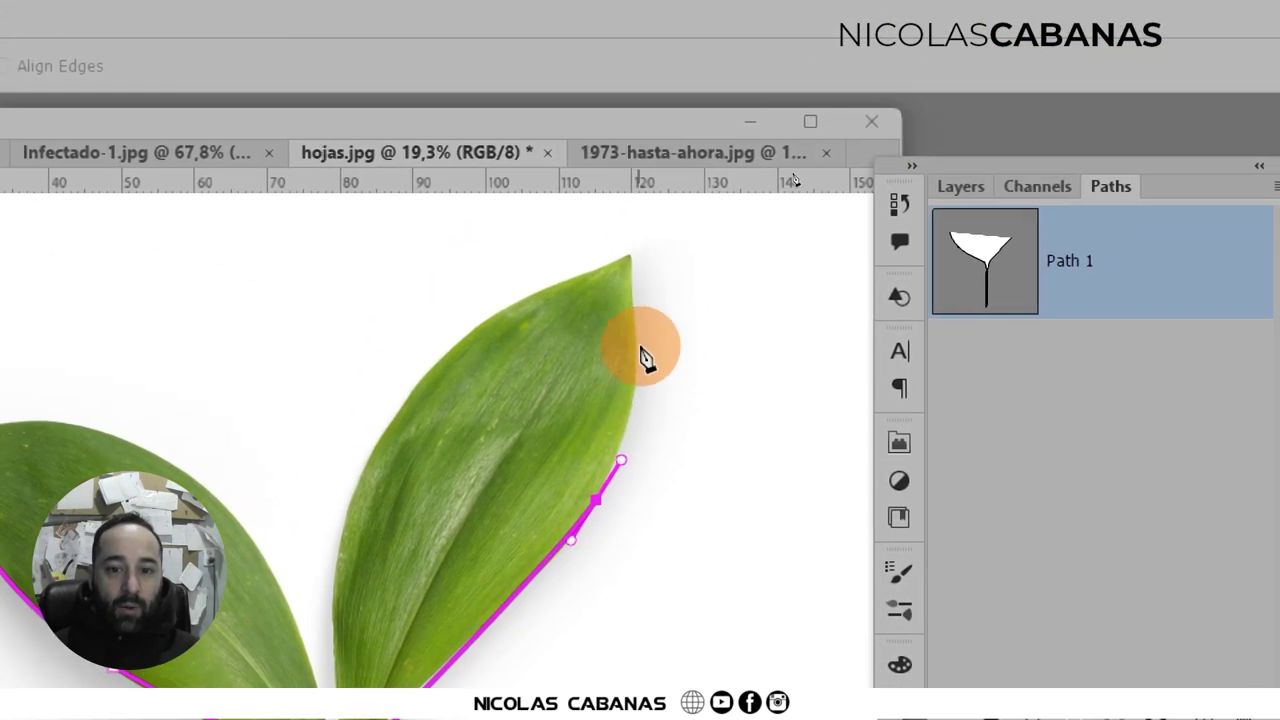
left_click_drag(645, 370, 640, 309)
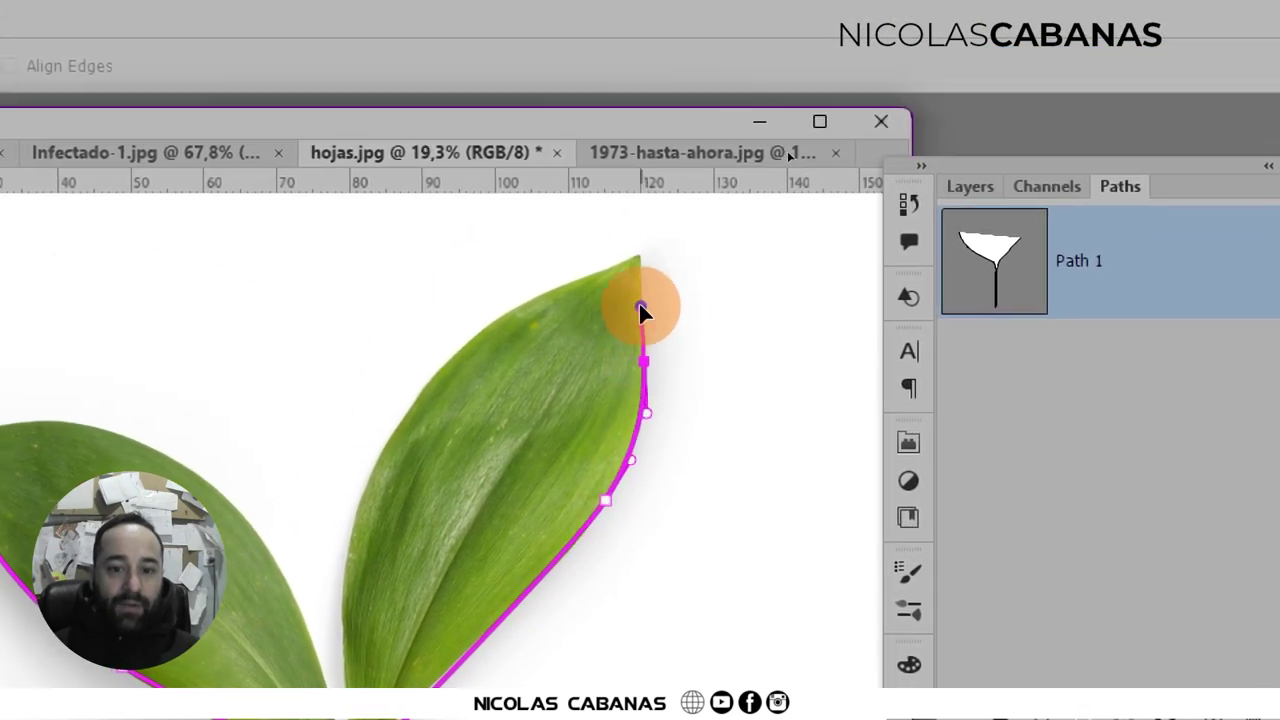
left_click(643, 262)
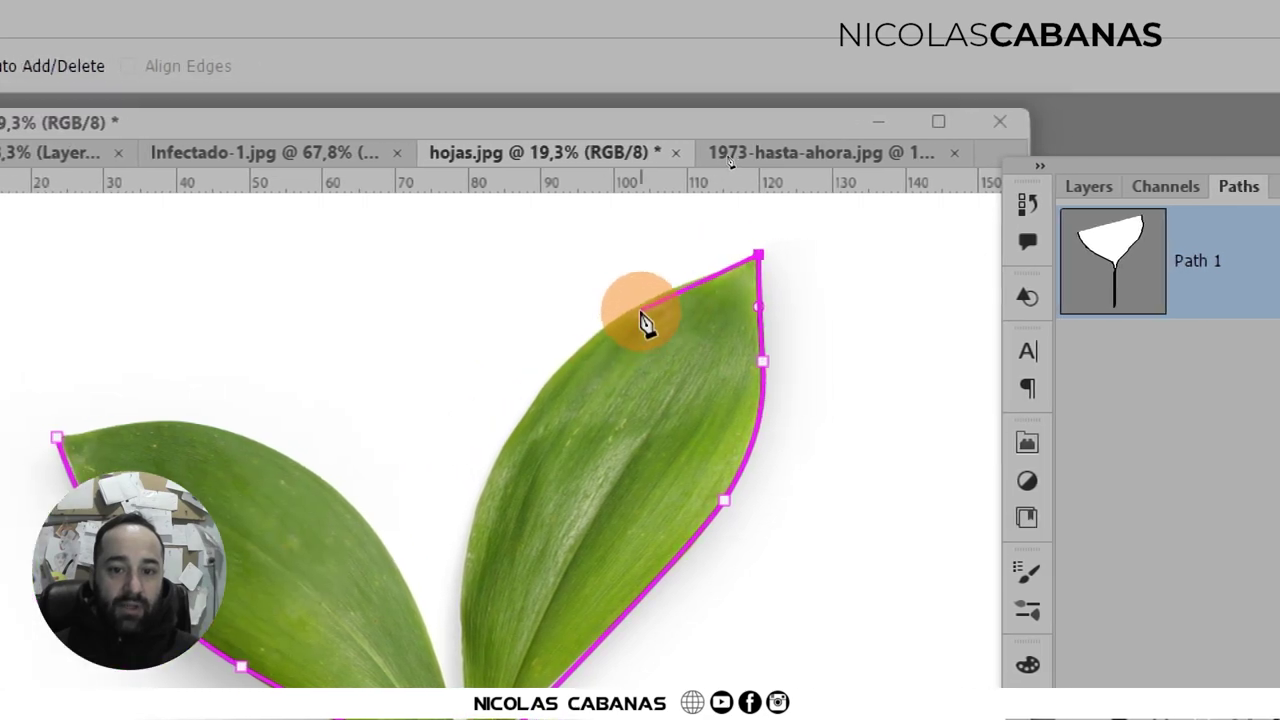
left_click_drag(640, 323, 640, 362)
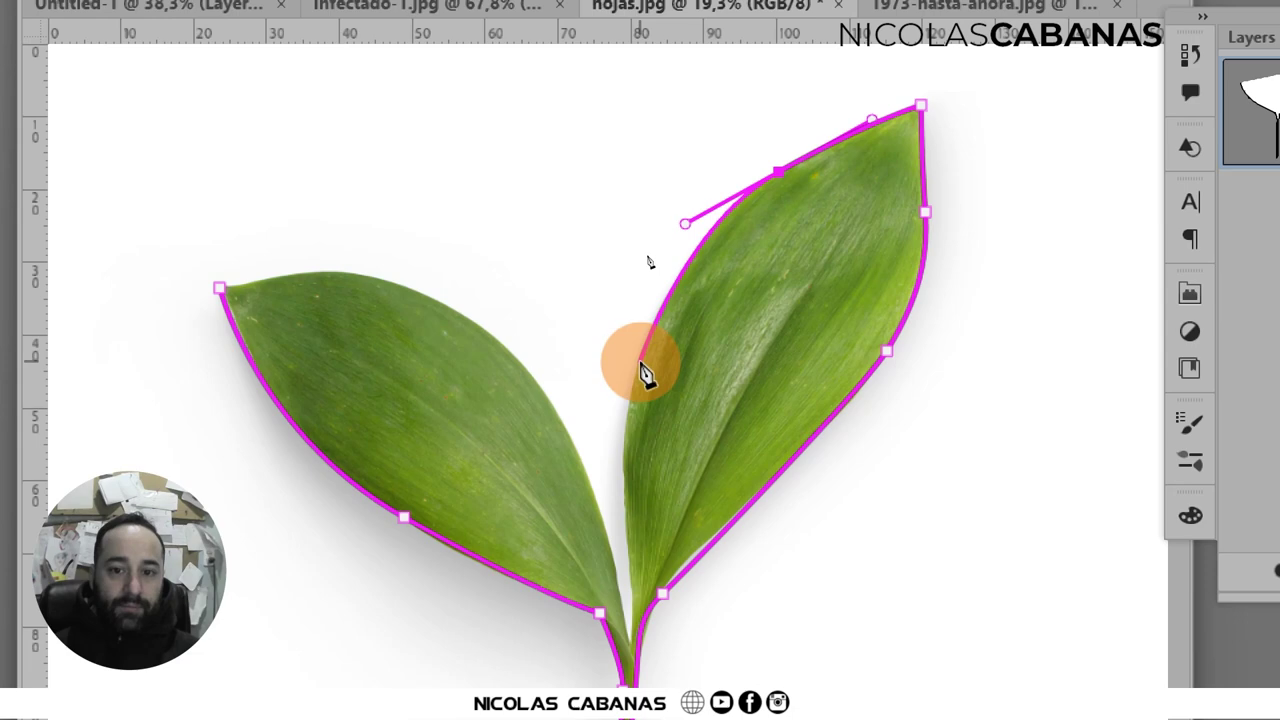
left_click_drag(645, 372, 641, 368)
left_click(641, 366)
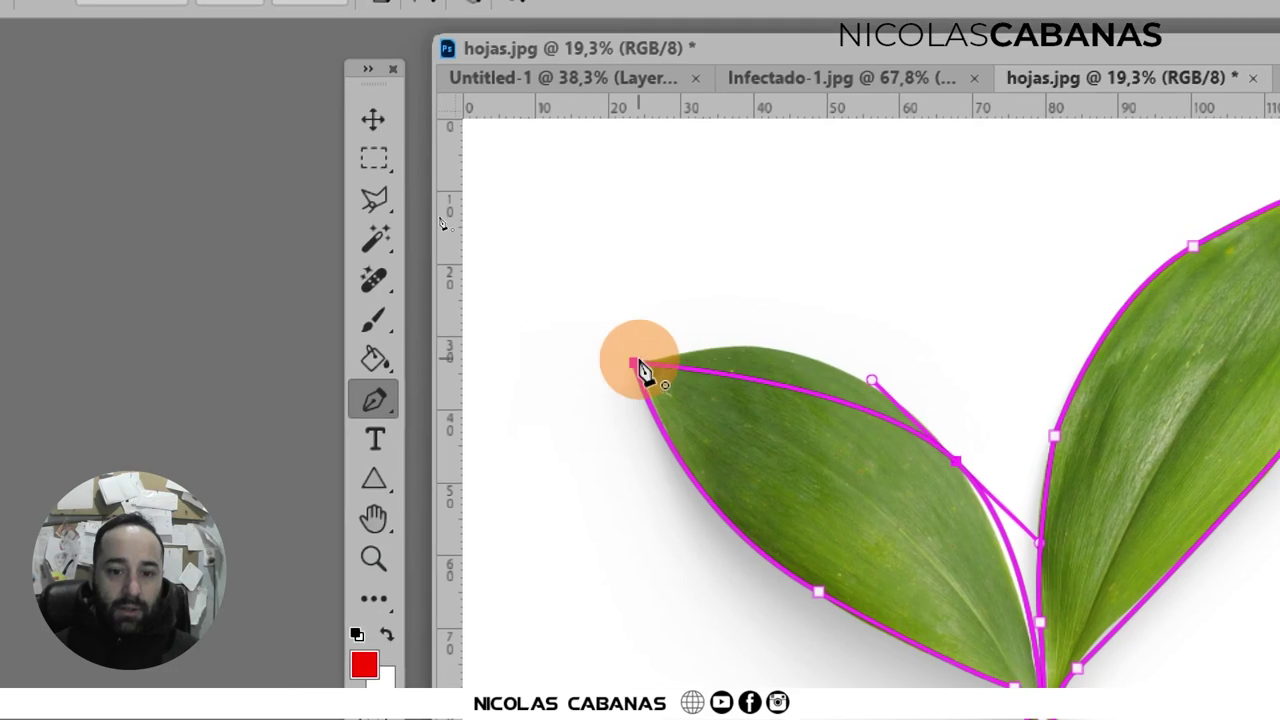
left_click(641, 368)
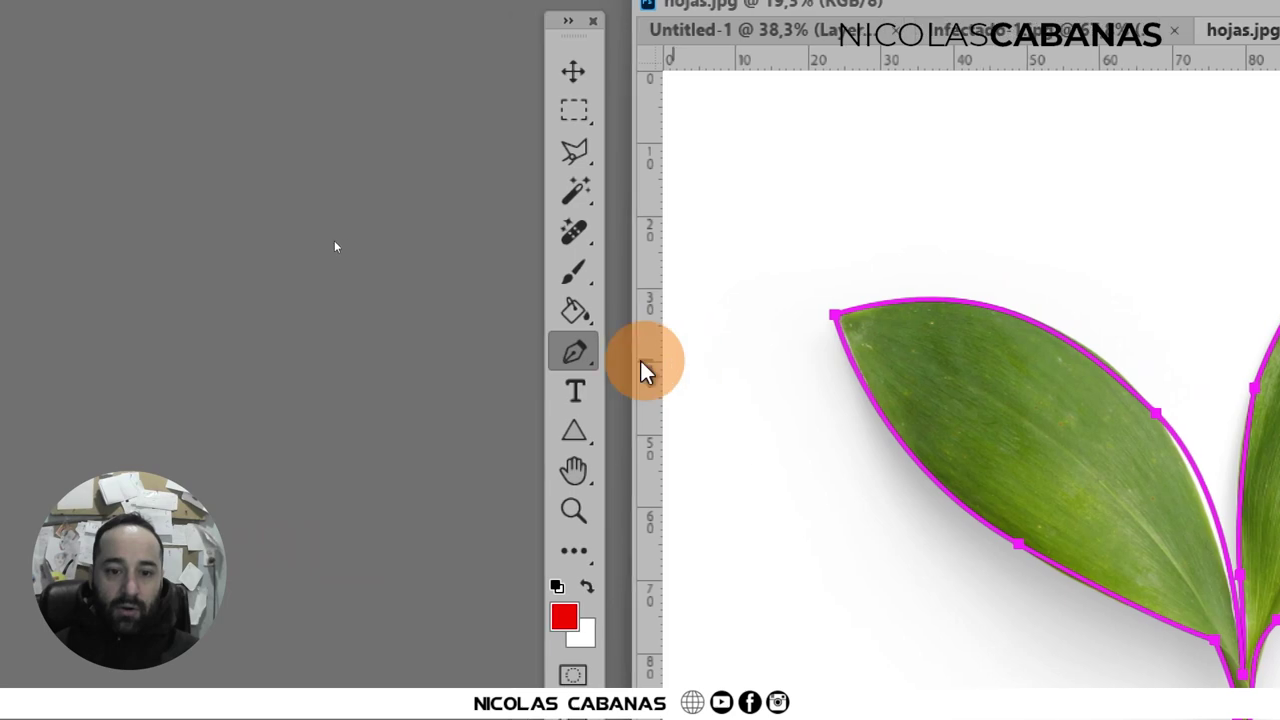
- Check Path 1's anchor points and curve handles with the Direct Selection tool, then show Layers
right_click(527, 356)
left_click(638, 445)
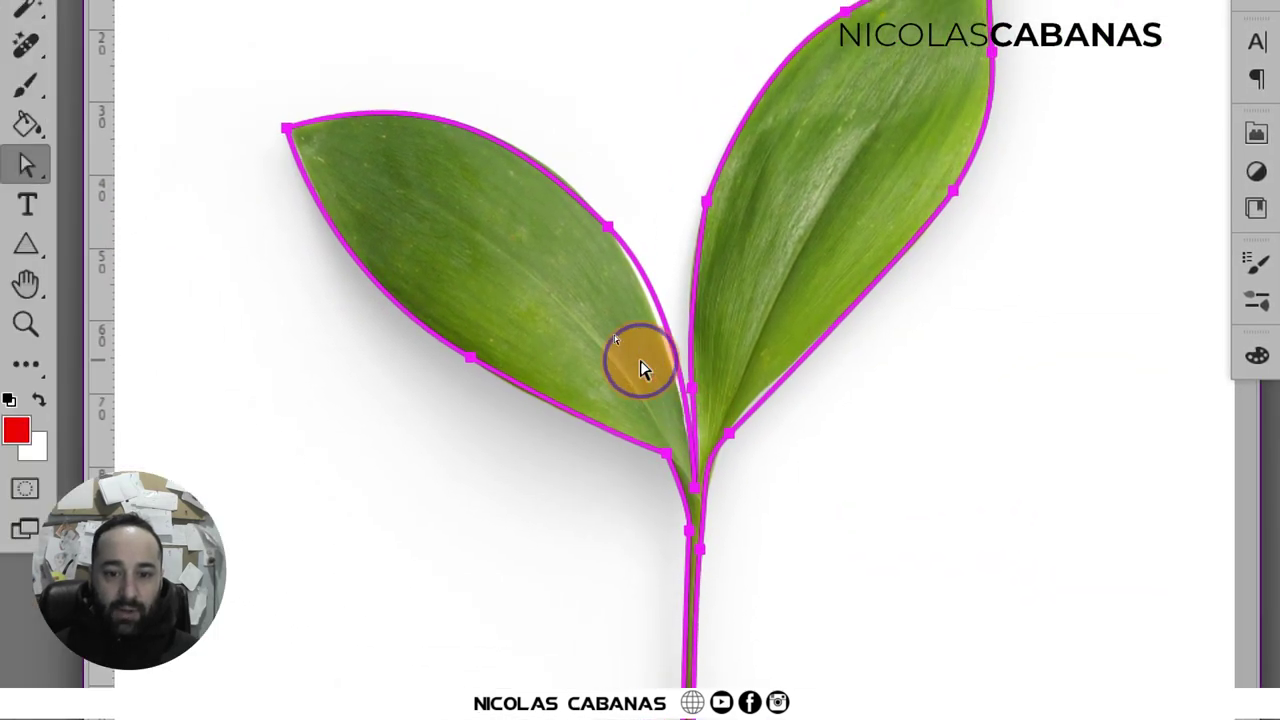
left_click(641, 366)
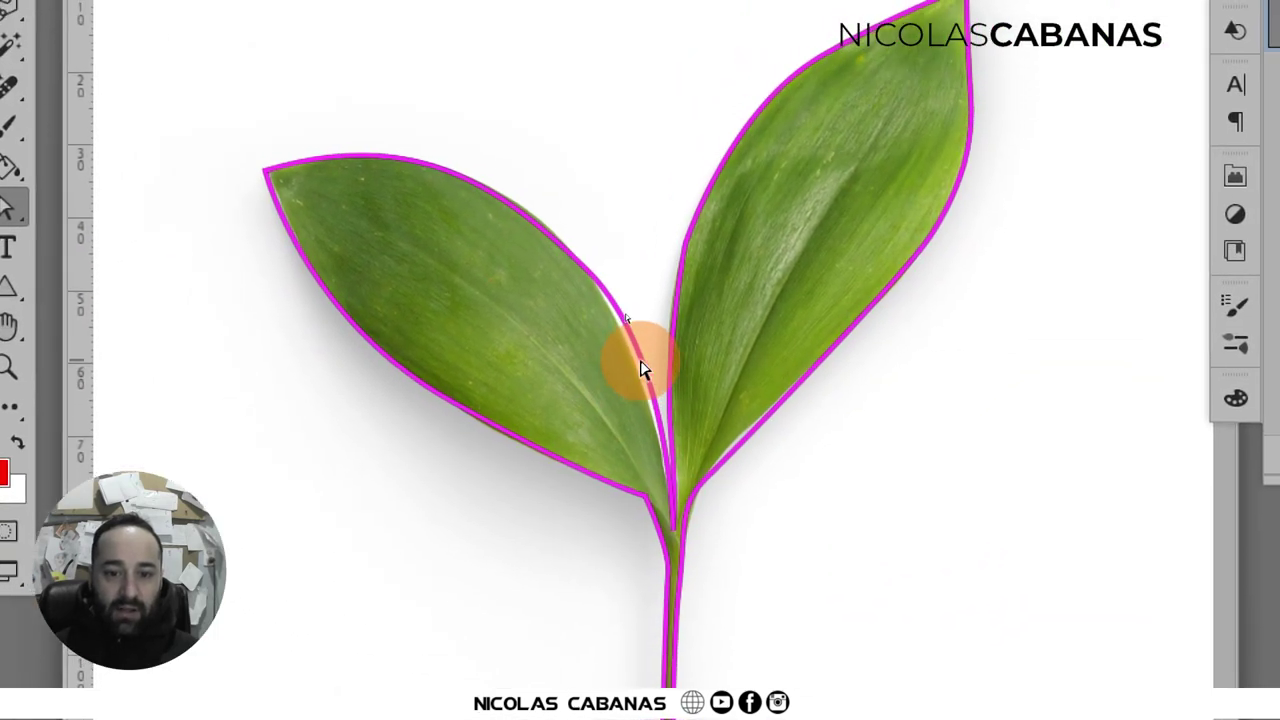
left_click(640, 363)
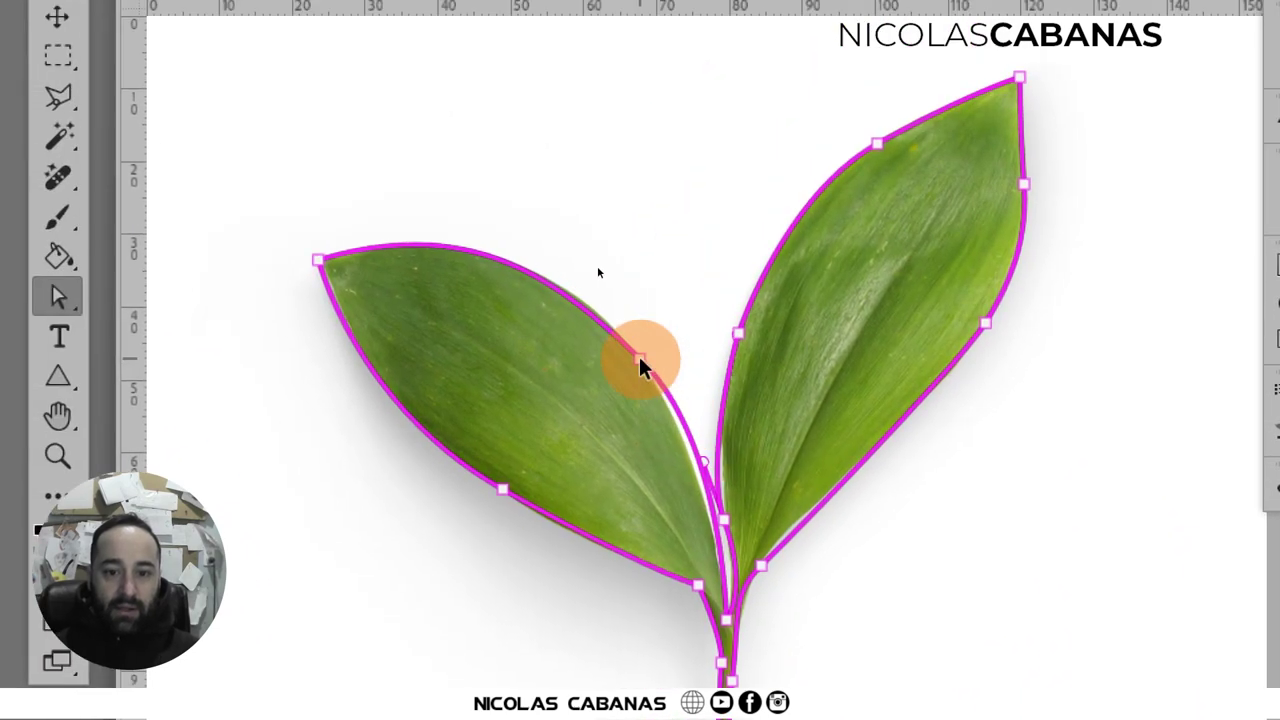
left_click(642, 368)
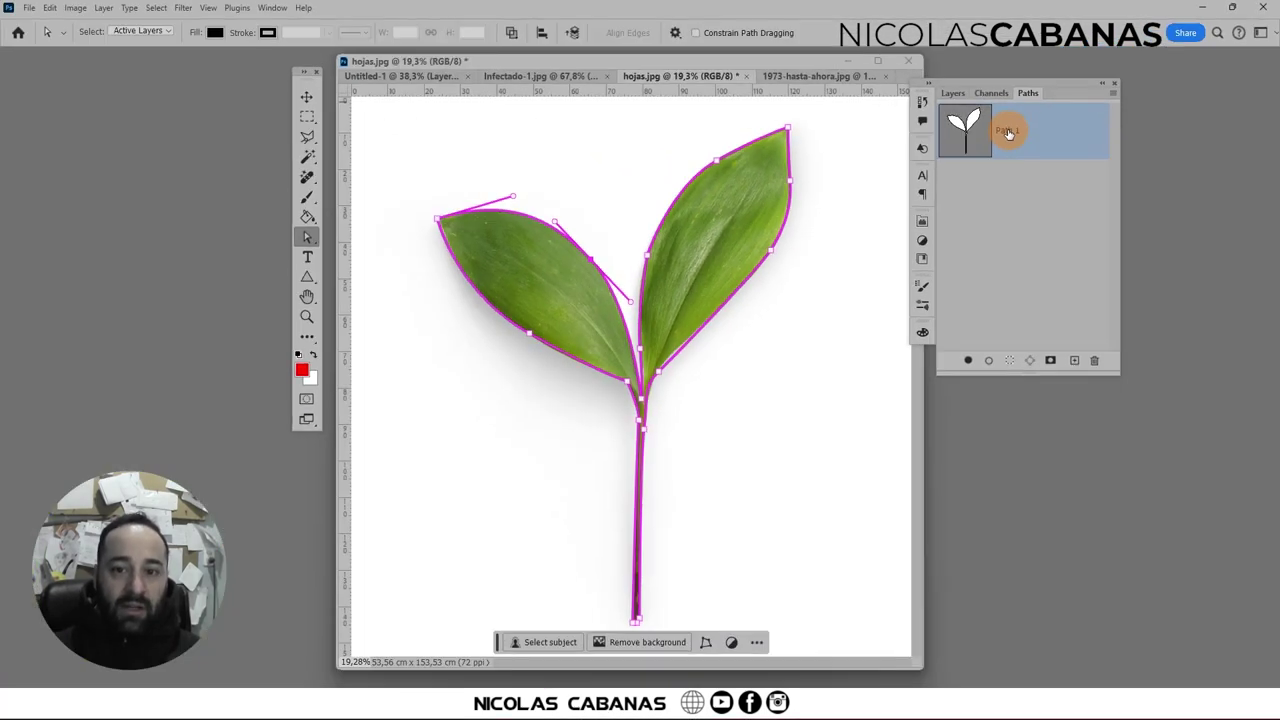
left_click(954, 93)
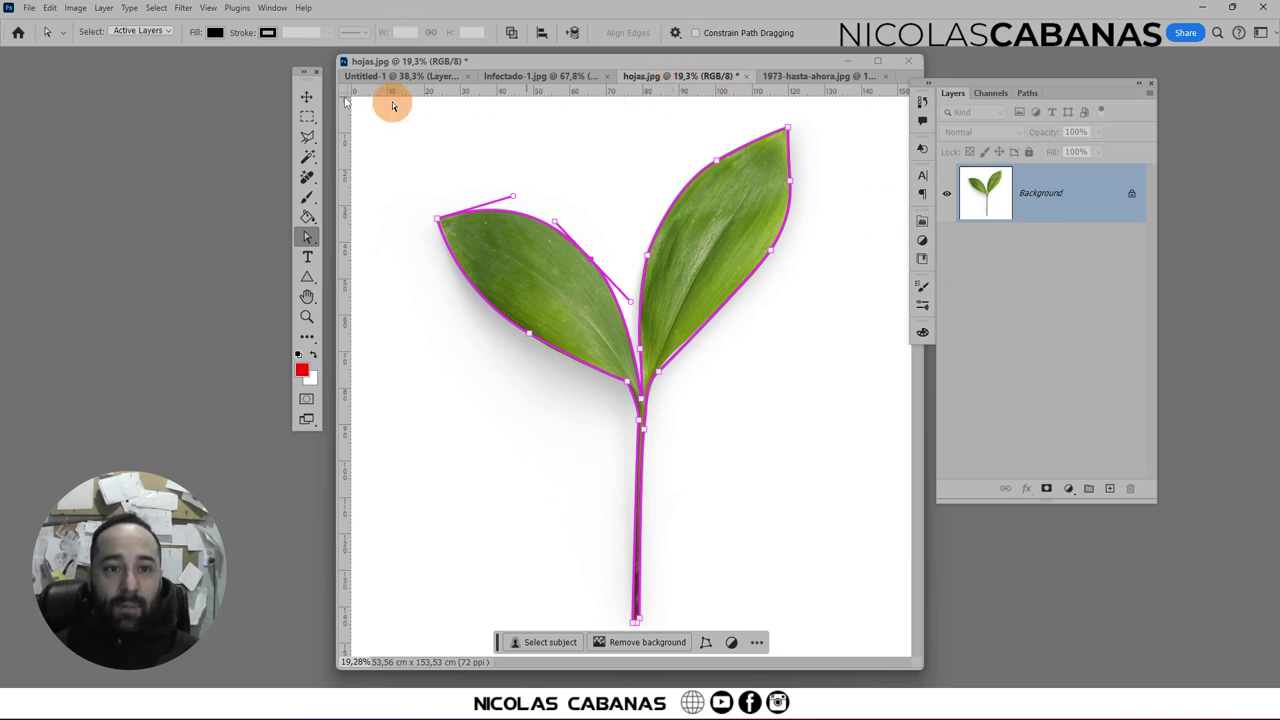
- Save hojas.jpg as a quality-12 JPEG
left_click(28, 8)
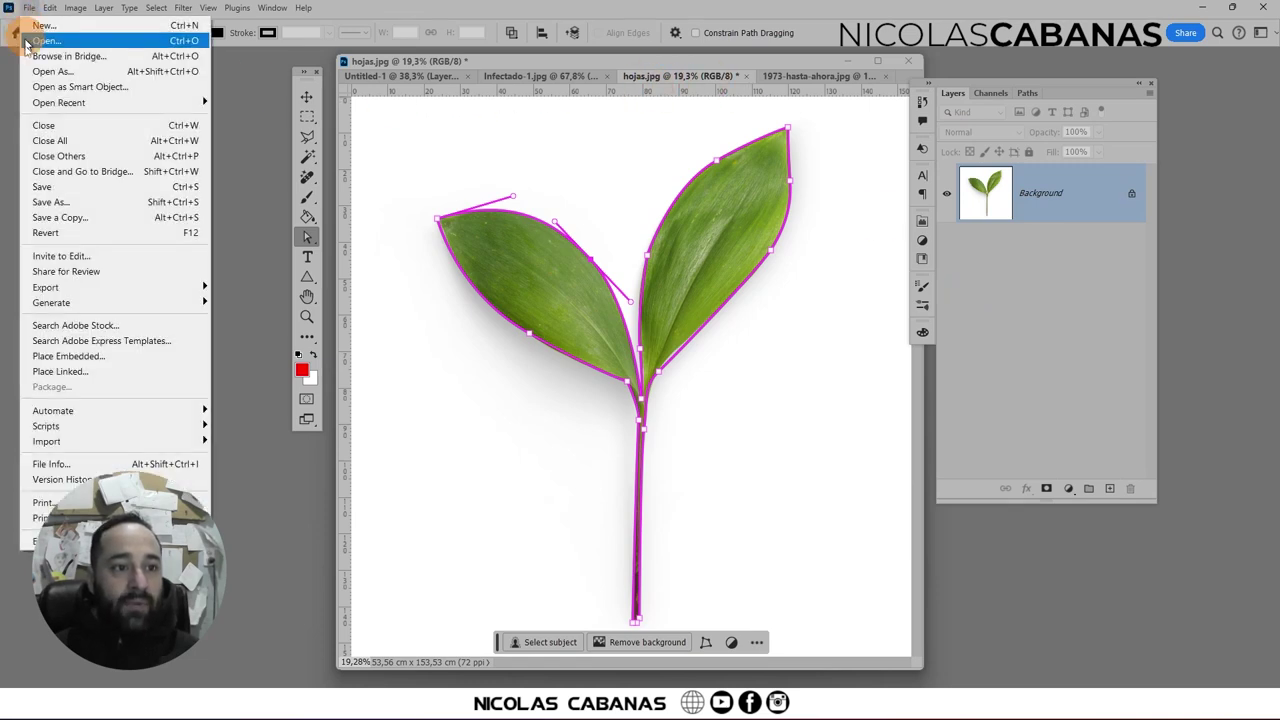
left_click(53, 191)
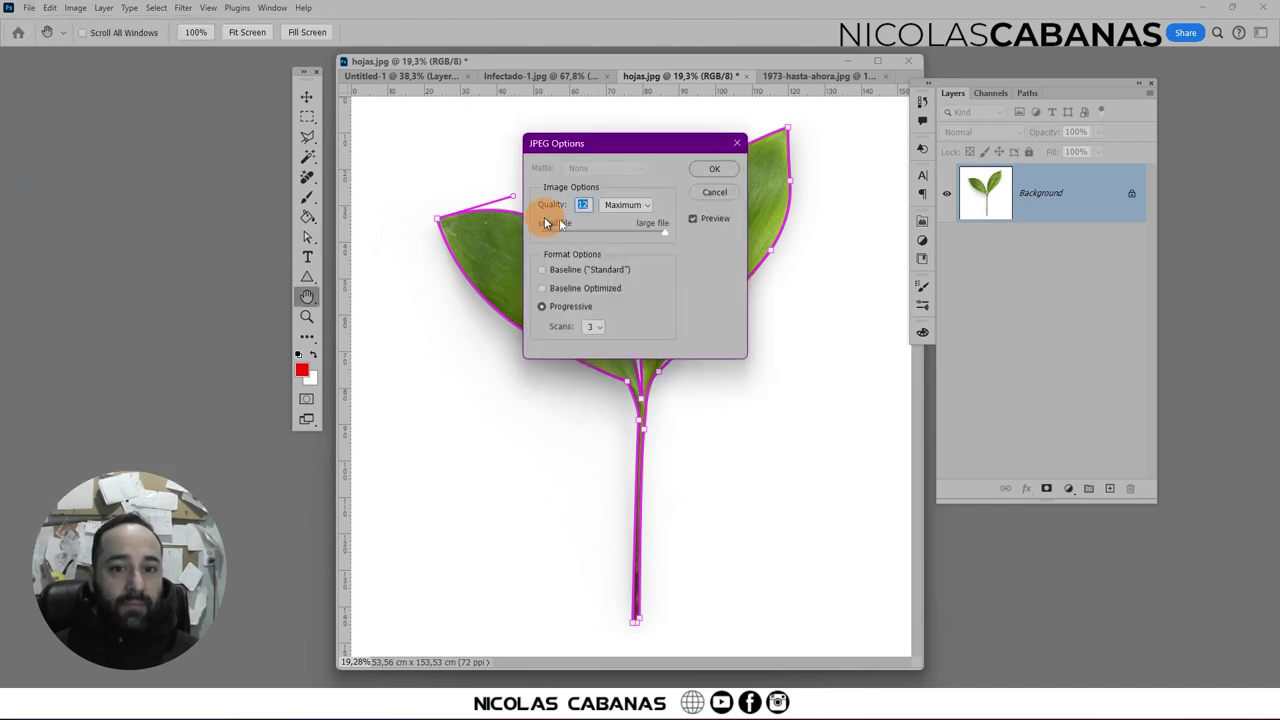
left_click(703, 172)
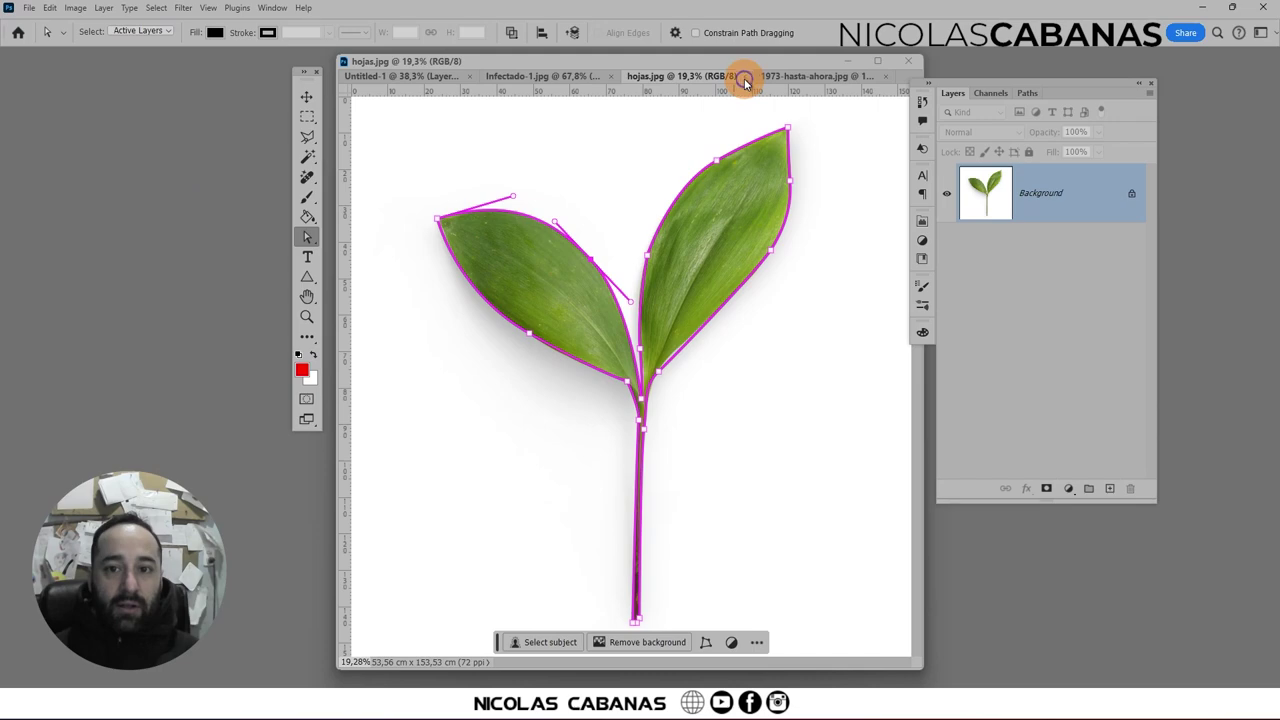
- Close hojas.jpg and reopen it from Open Recent
left_click(745, 77)
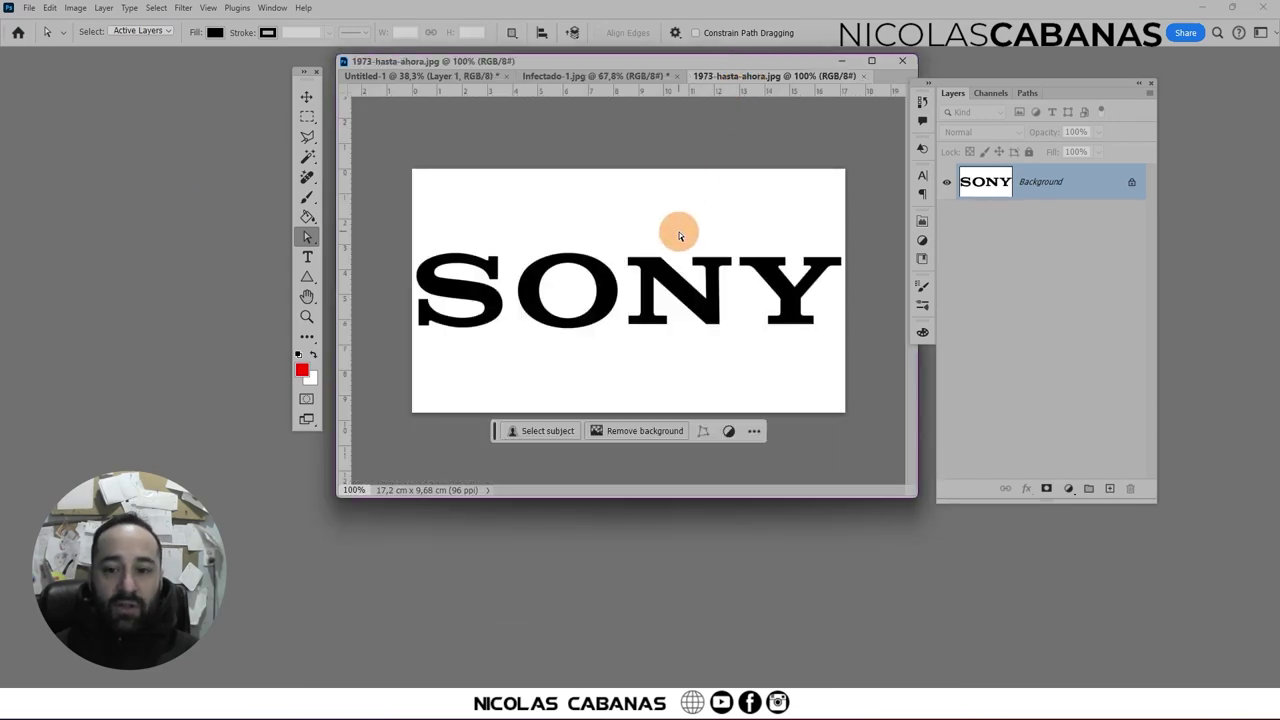
left_click(30, 8)
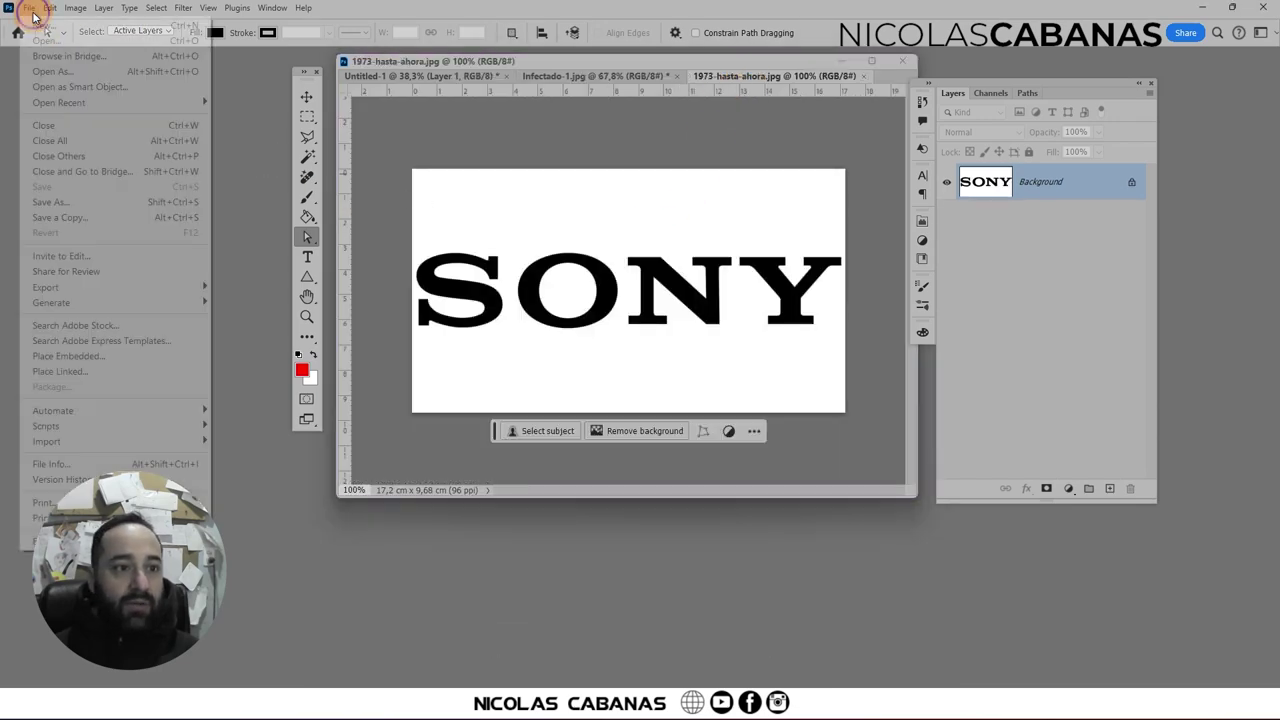
mouse_move(60, 102)
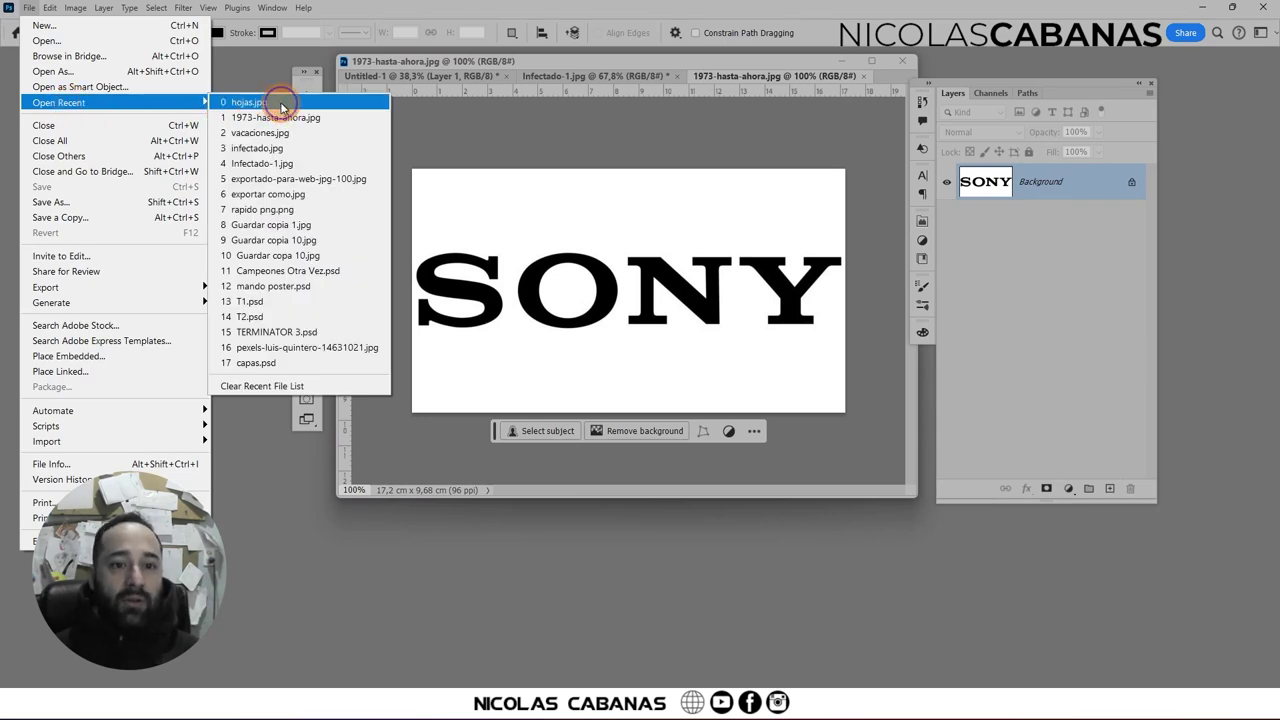
left_click(283, 104)
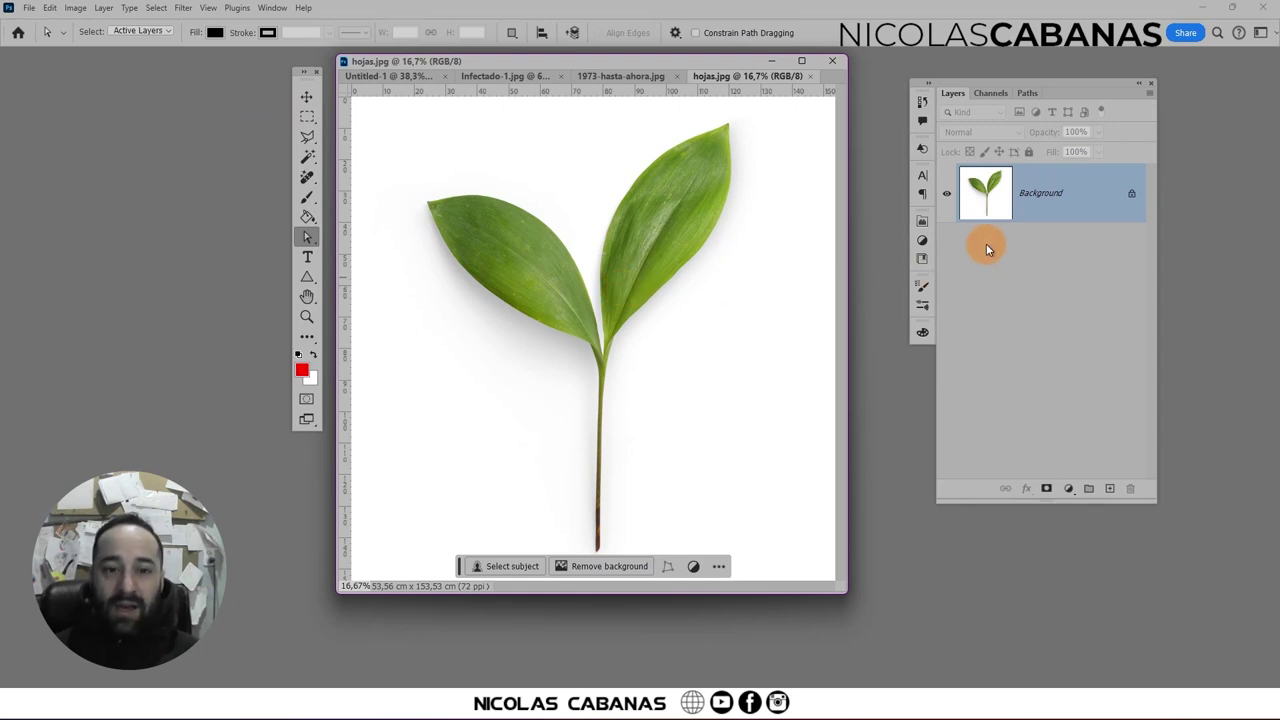
- Load the saved Path 1 as a selection around the leaves, then go to Untitled-1
left_click(1027, 95)
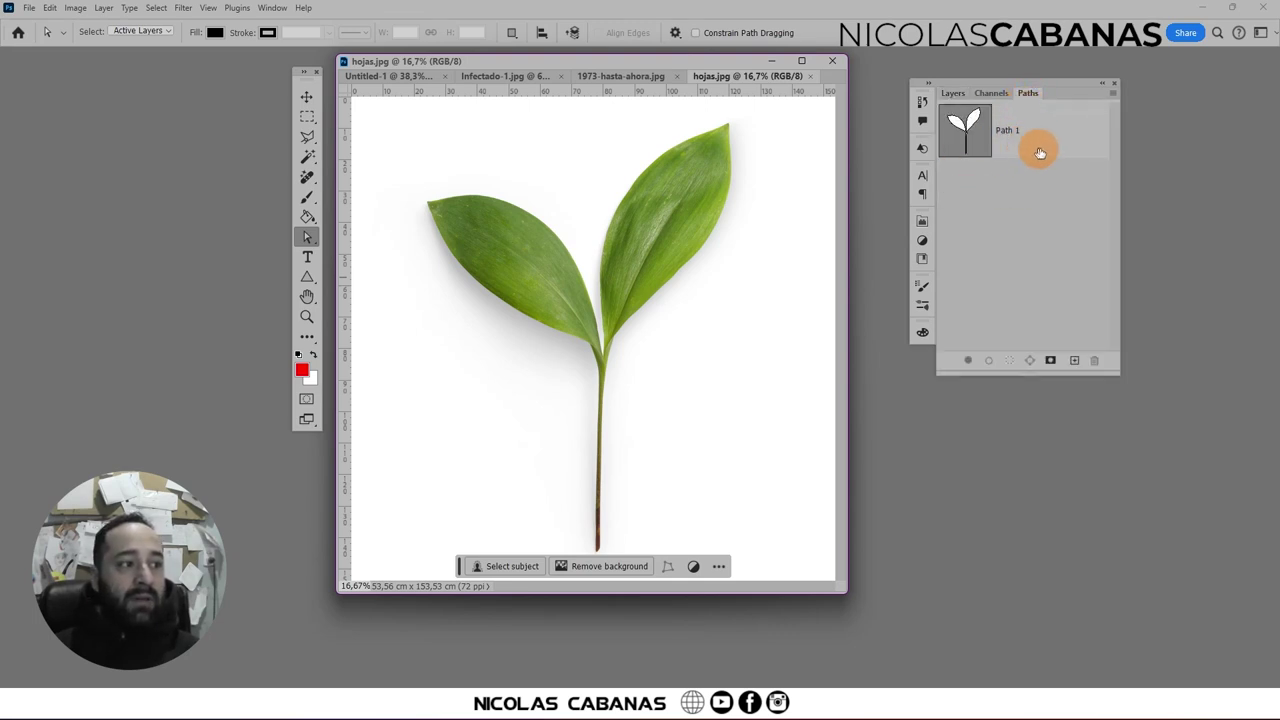
left_click(1022, 122)
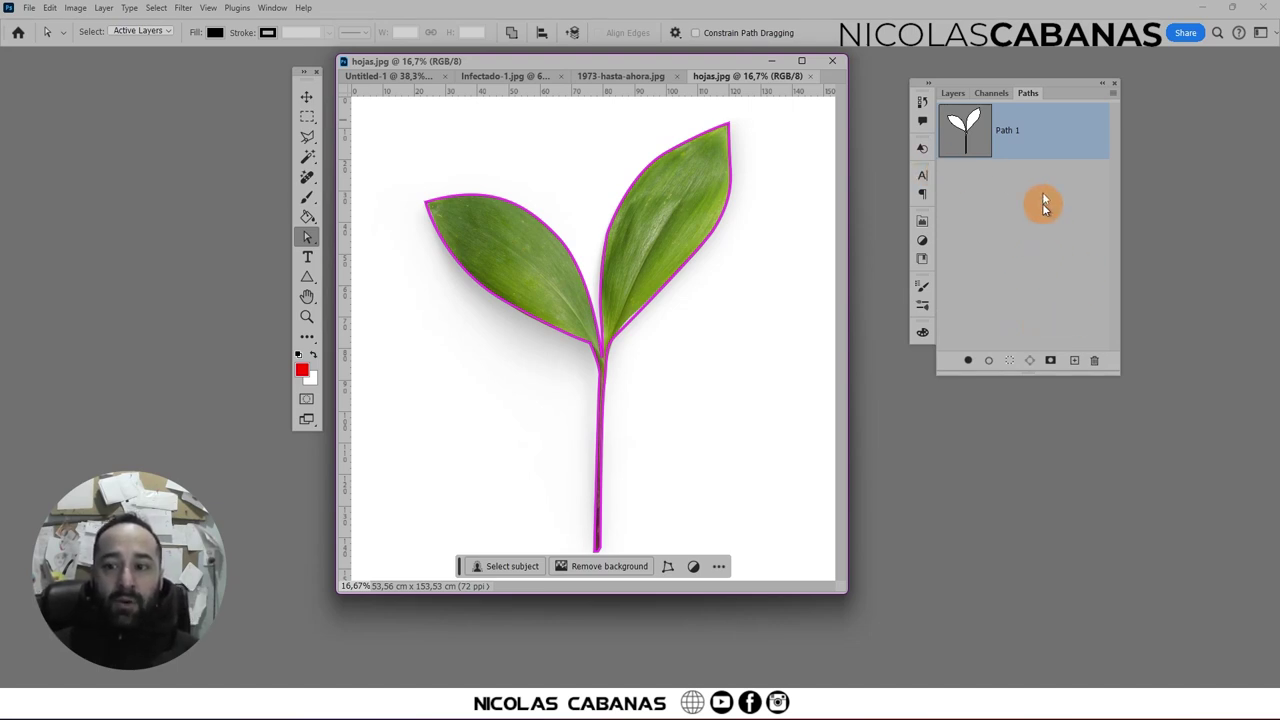
left_click(1008, 362)
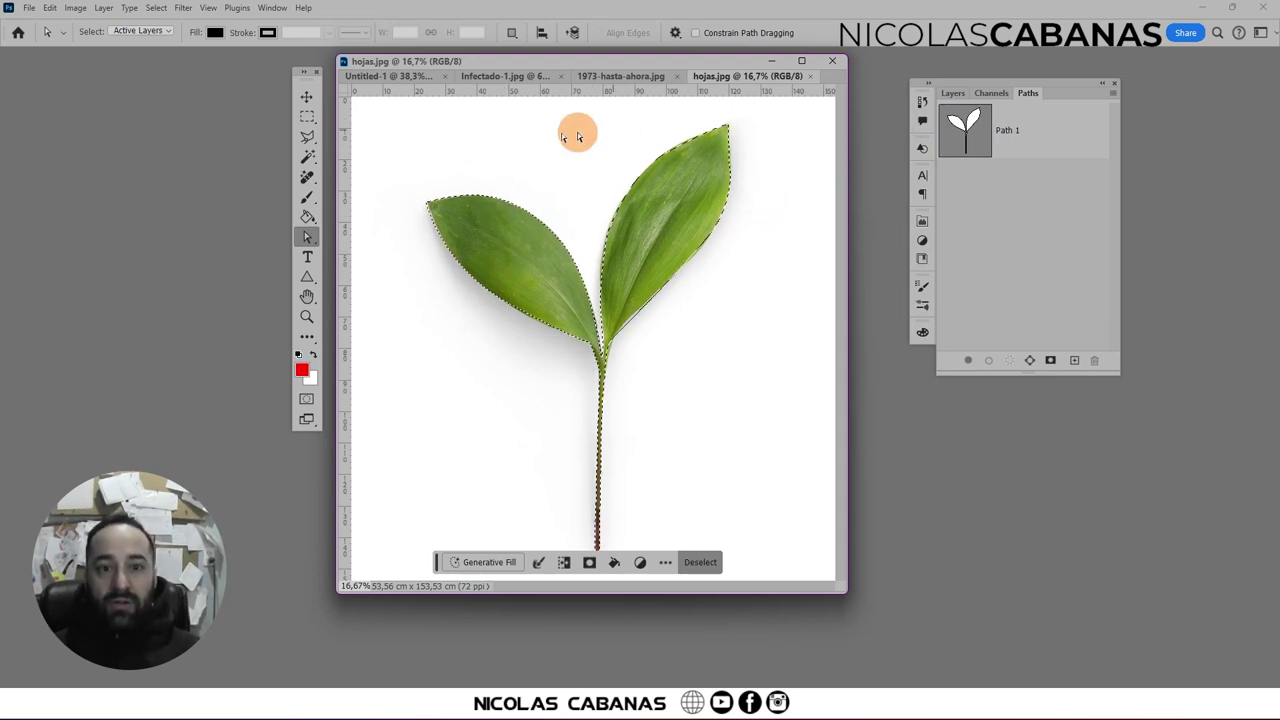
left_click(395, 84)
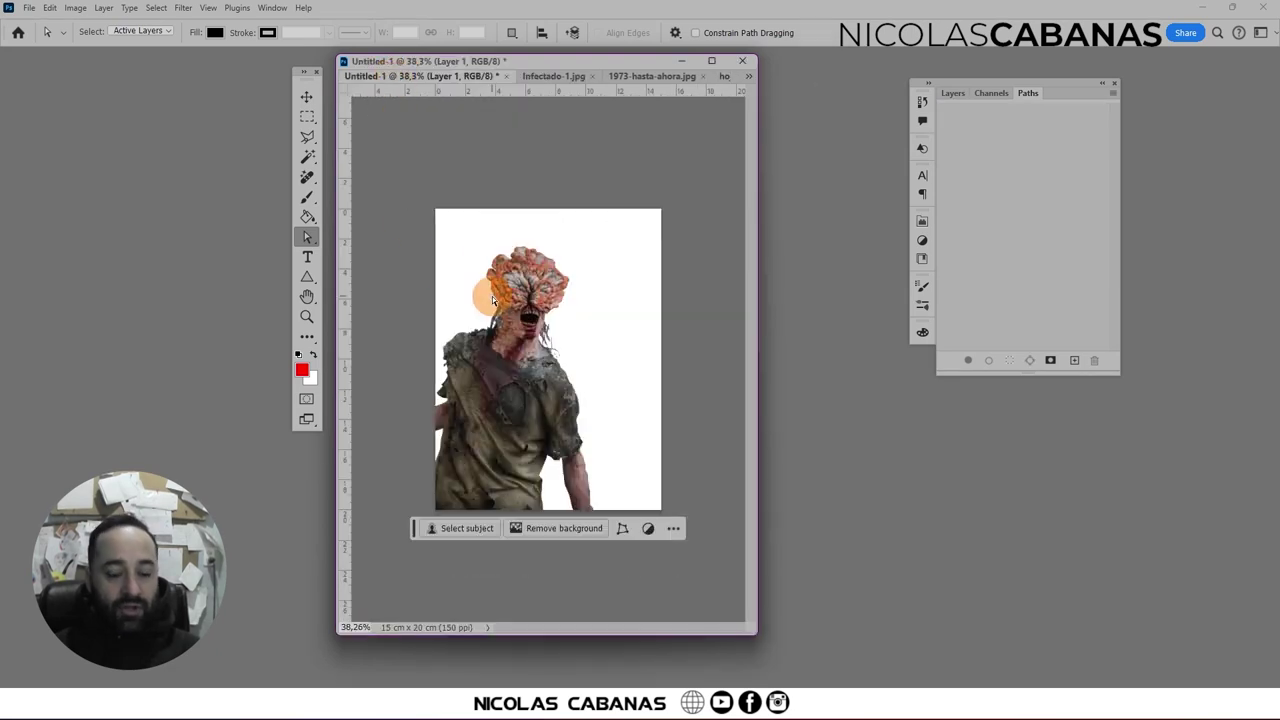
- Drag the leaves into Untitled-1 and scale them to about 32% over the creature
left_click_drag(497, 292, 531, 356)
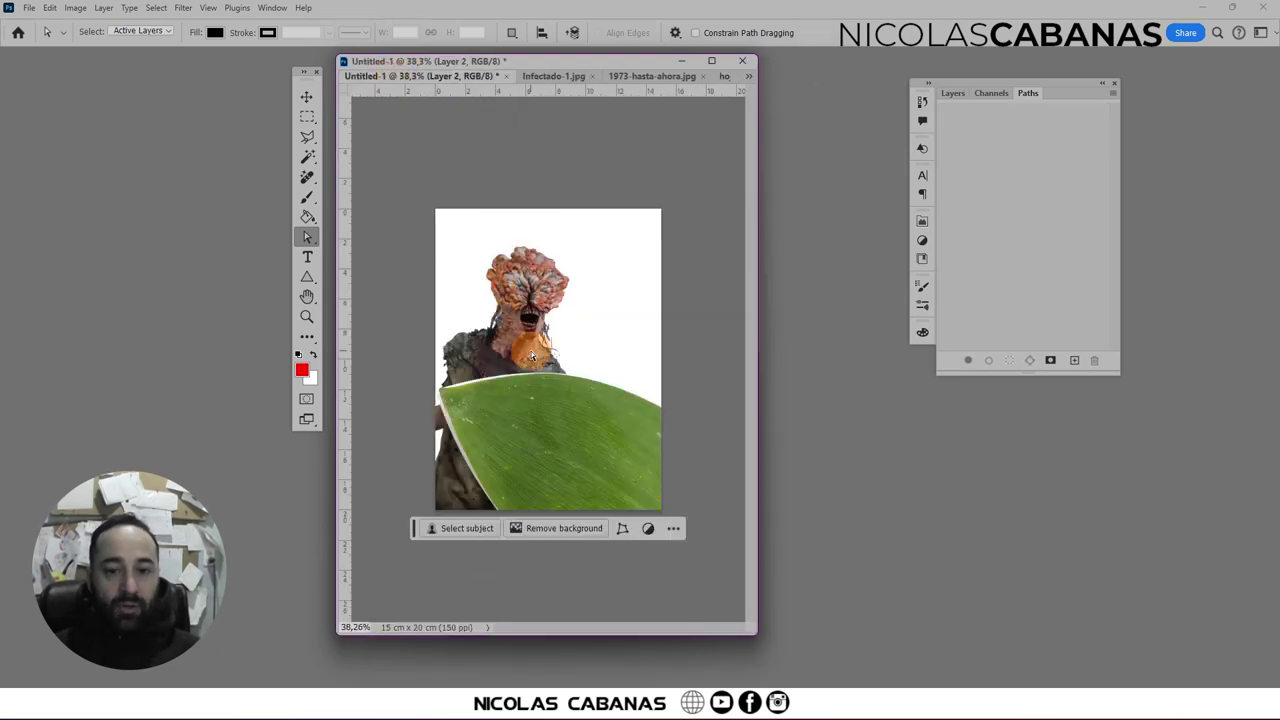
left_click(306, 100)
left_click_drag(647, 467, 451, 229)
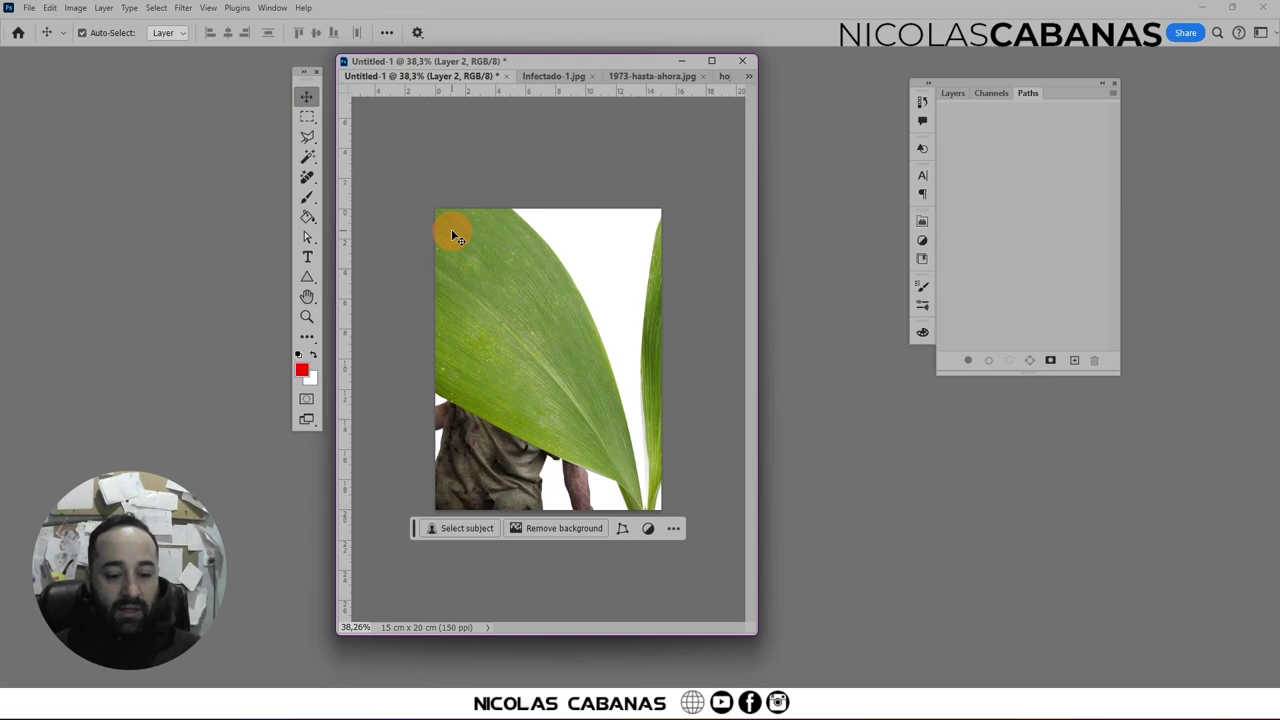
key("ctrl+t")
key("ctrl+0")
key("ctrl+0")
mouse_move(420, 194)
left_mouse_down()
mouse_move(545, 331)
mouse_move(560, 378)
left_mouse_up()
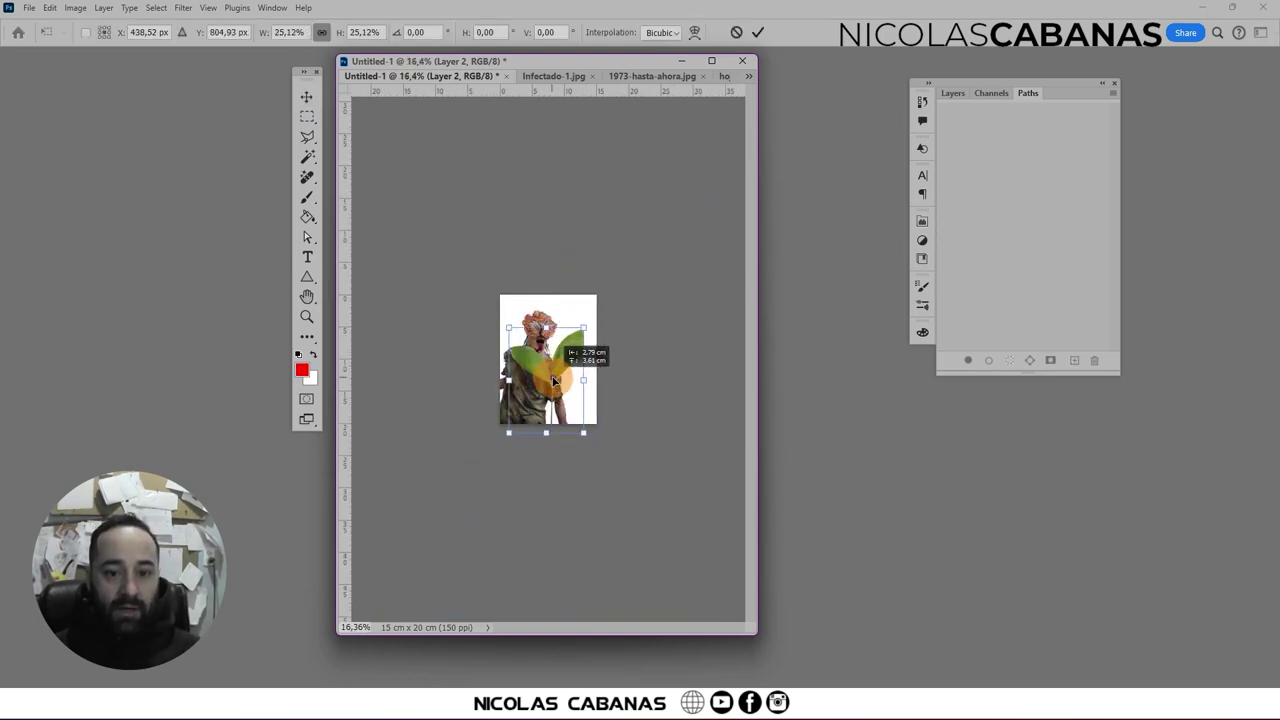
key("Return")
- Clear the hojas.jpg leaf selection and show the SONY document's layers
scroll(540, 378, "up", 3)
scroll(535, 382, "up", 2)
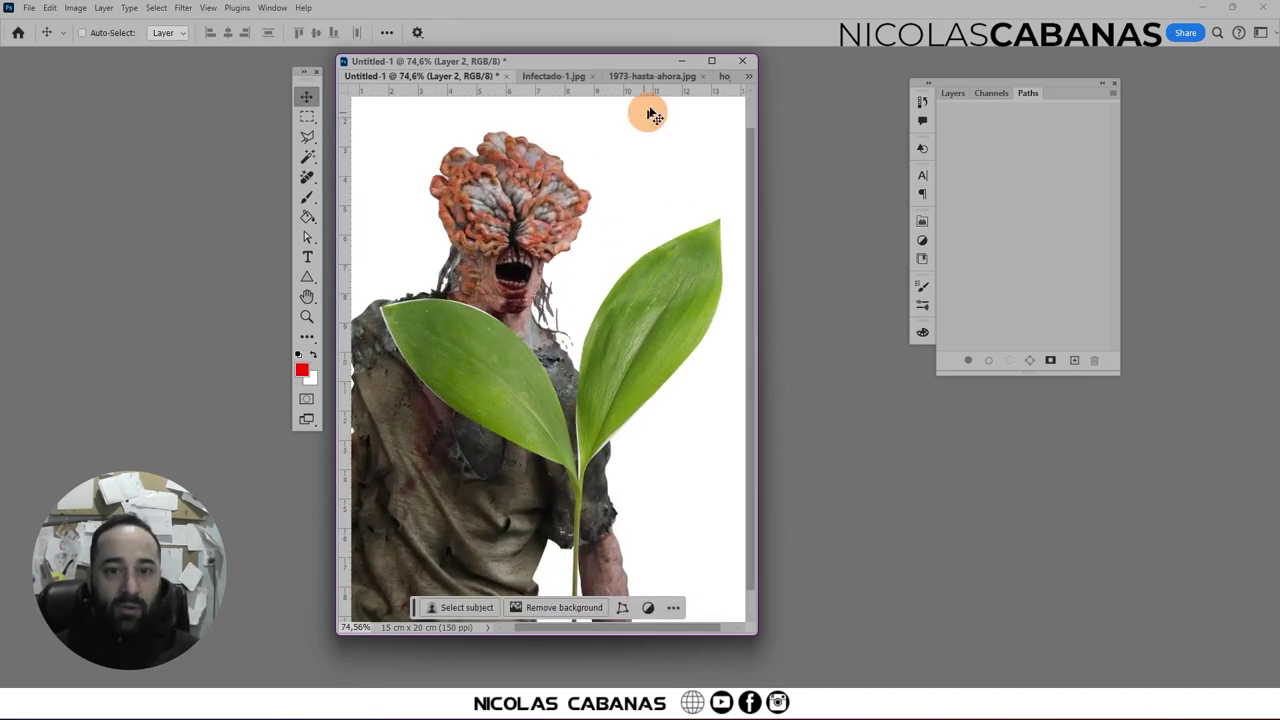
left_click(663, 80)
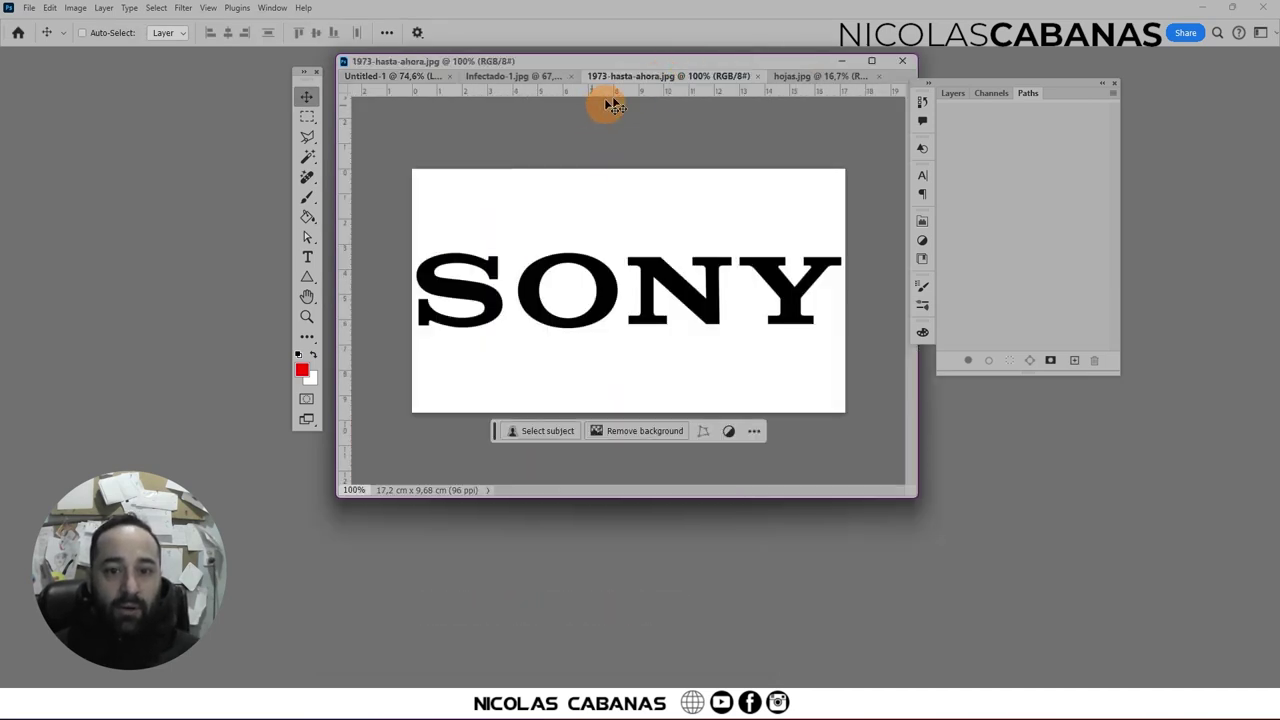
left_click(808, 74)
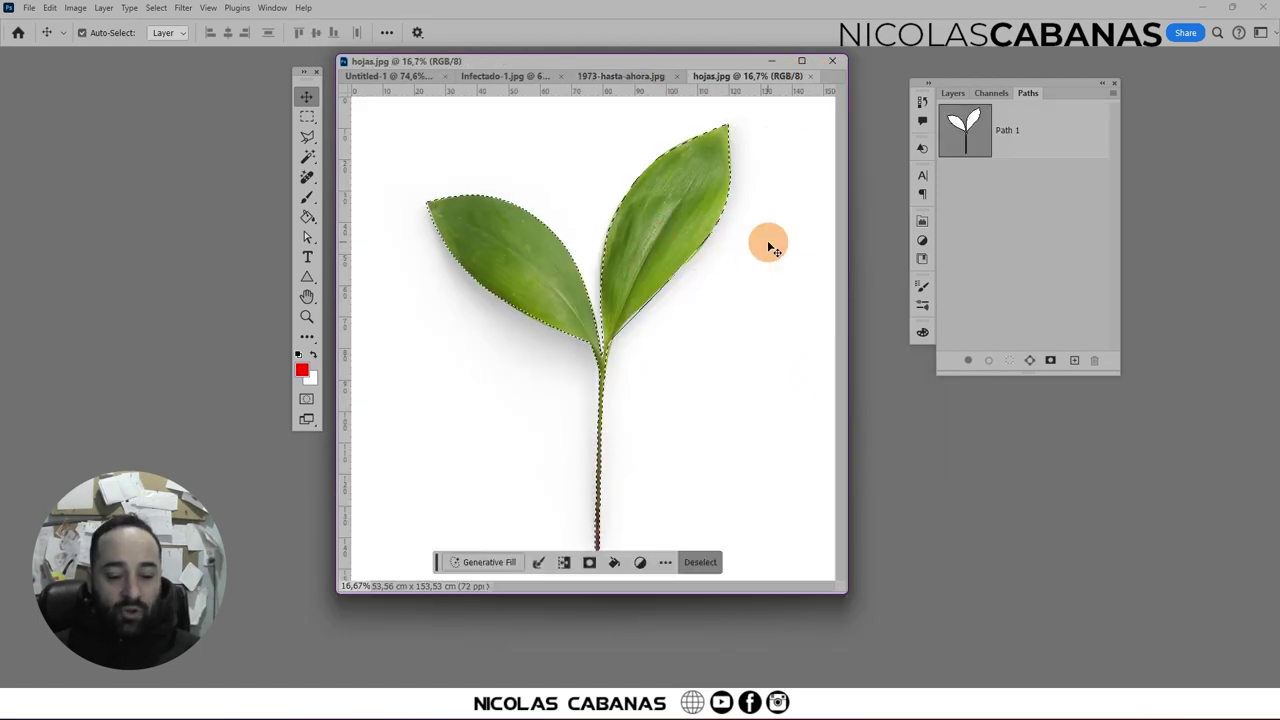
key("ctrl+d")
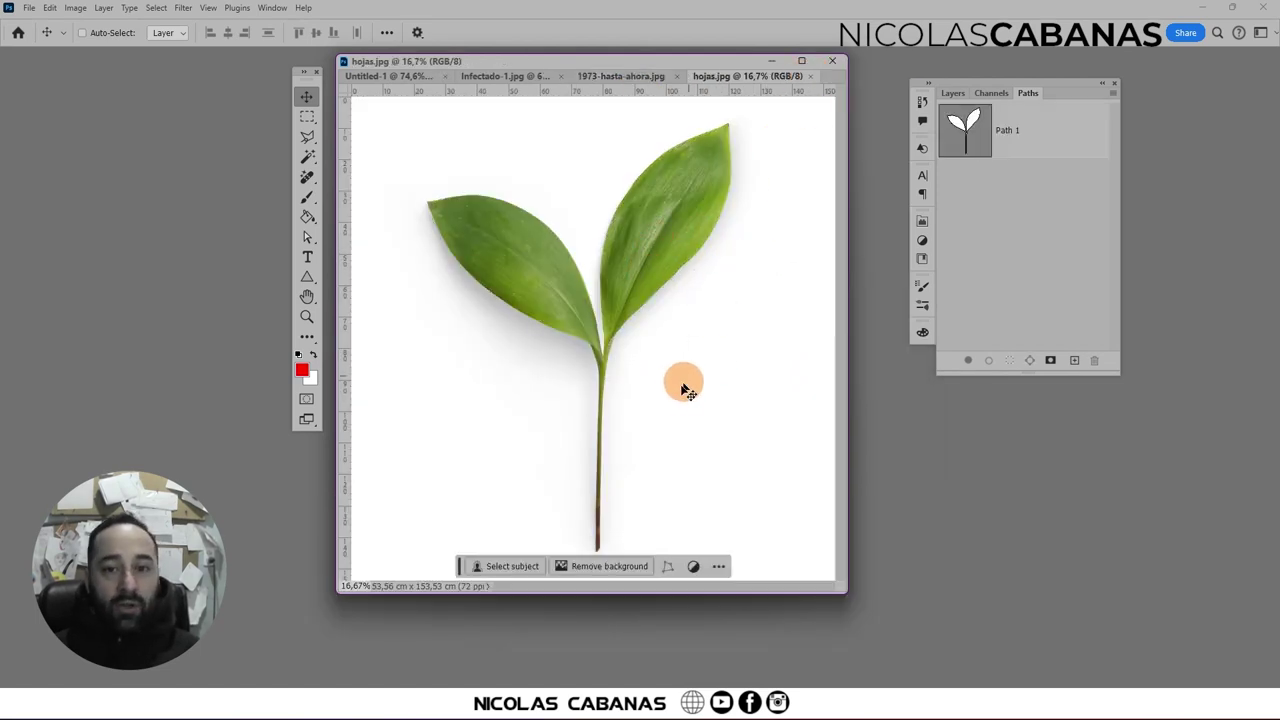
left_click(629, 77)
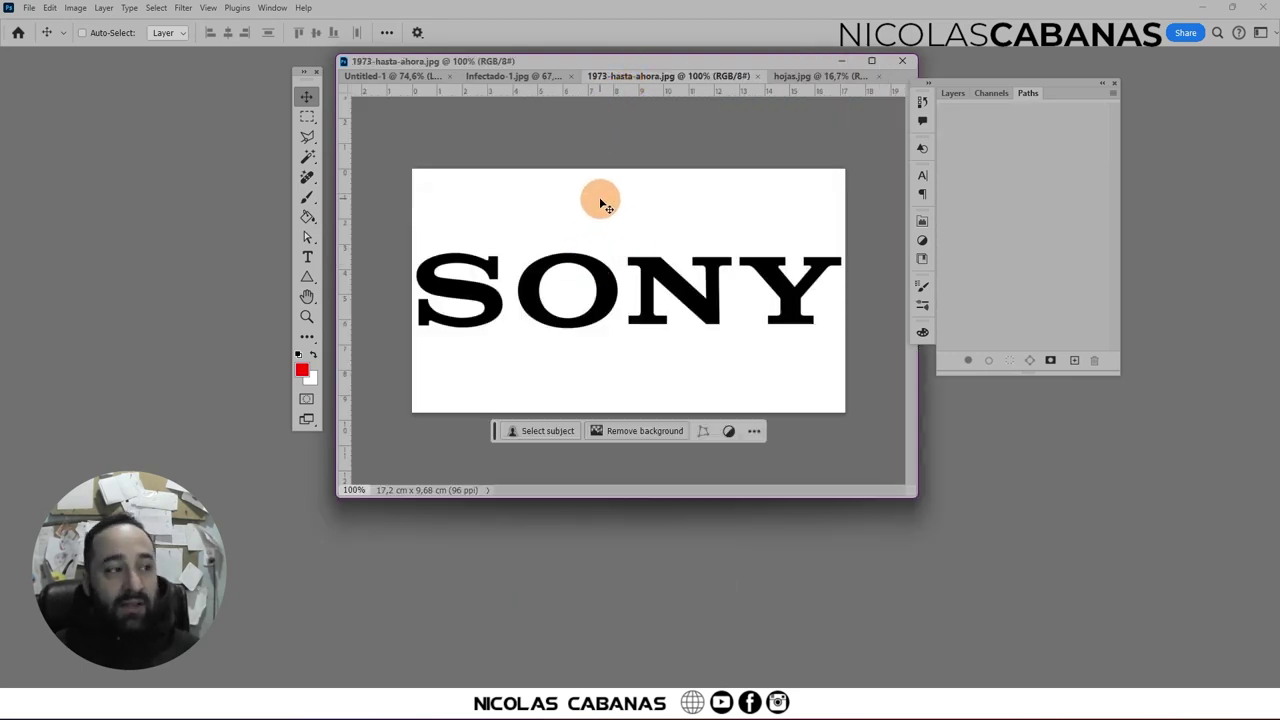
left_click(960, 98)
left_click(307, 162)
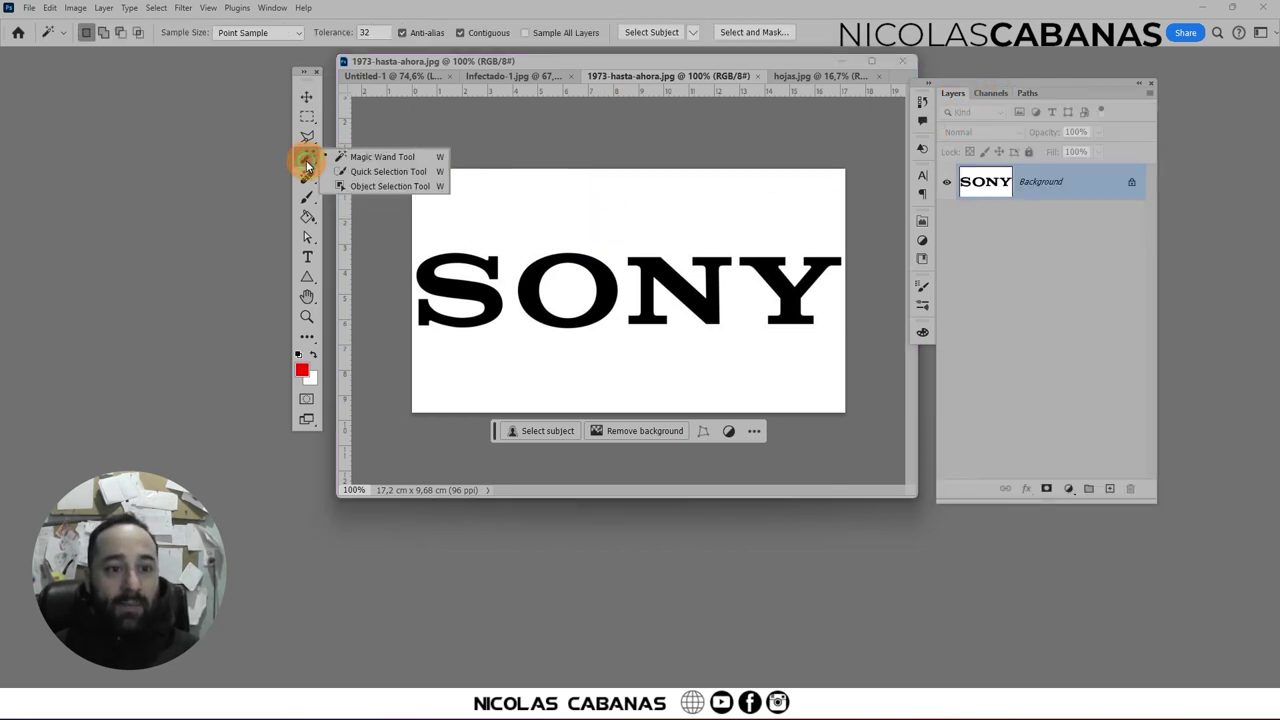
- Magic Wand-select the white background, adding the areas inside and below the O and the S–O gap
left_click(588, 212)
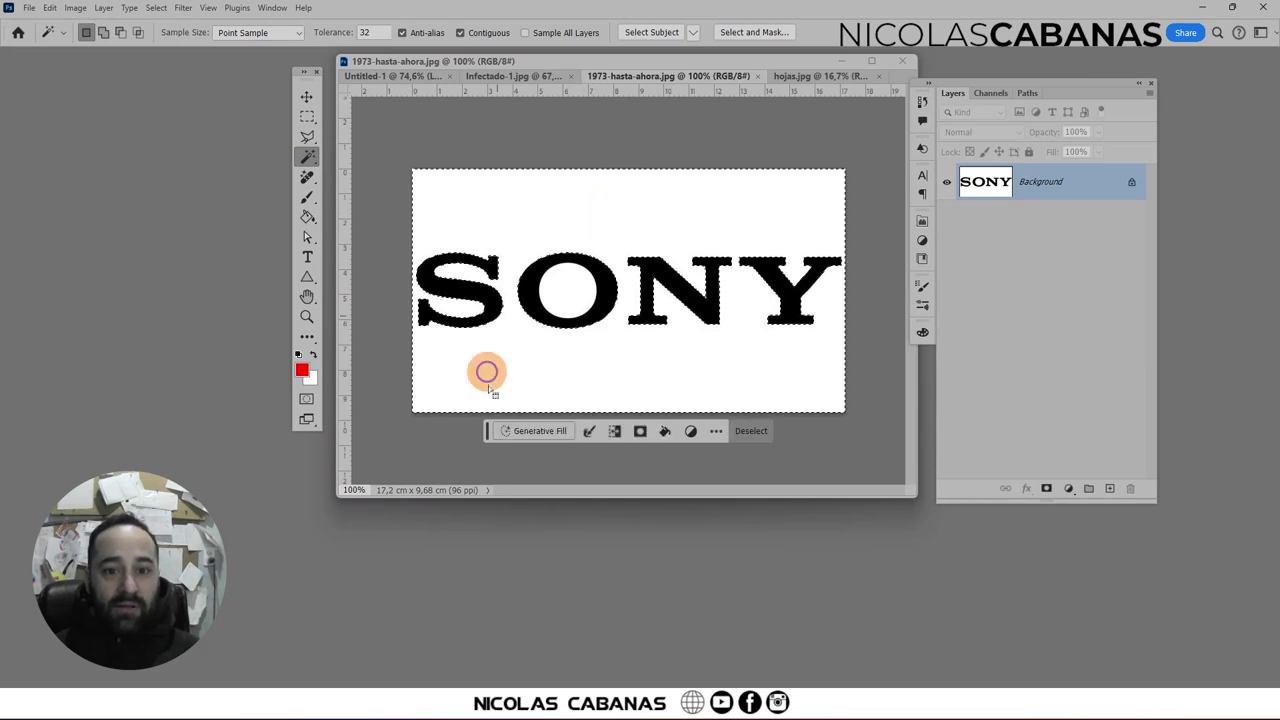
left_click(104, 33)
left_click(587, 211)
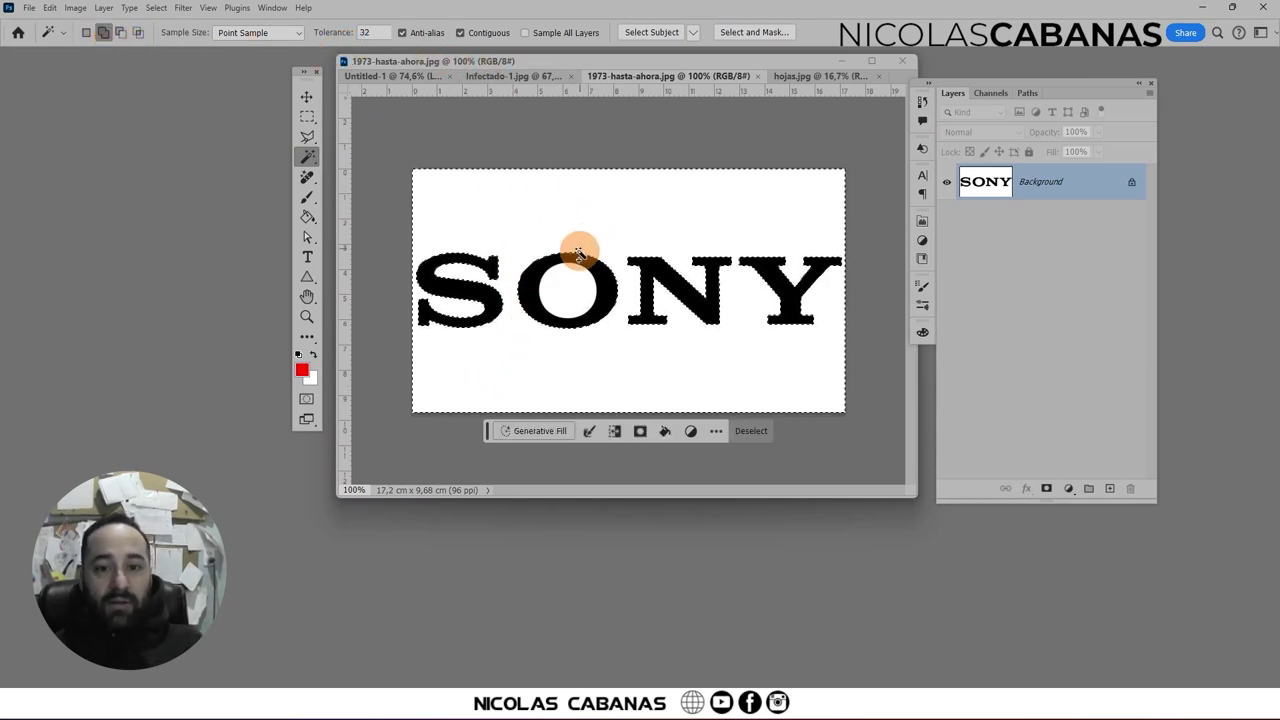
left_click(559, 272)
left_click(614, 306)
left_click(562, 290)
left_click(572, 332)
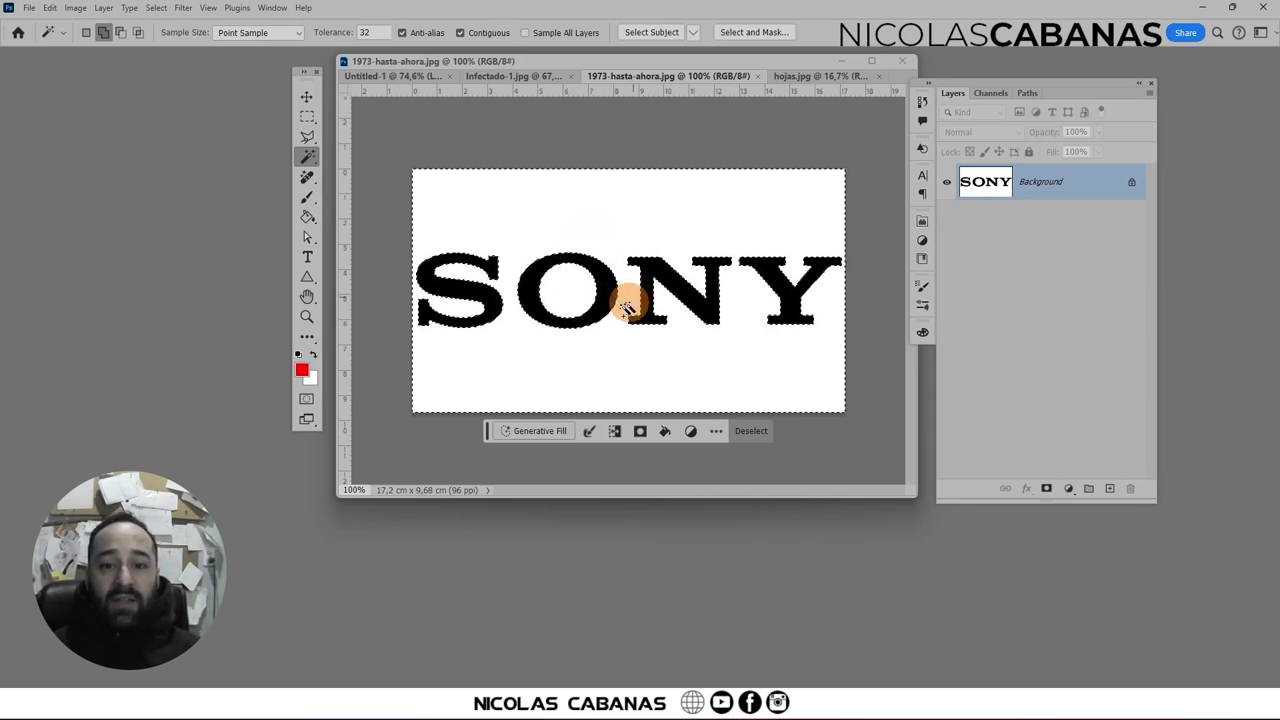
left_click(531, 336)
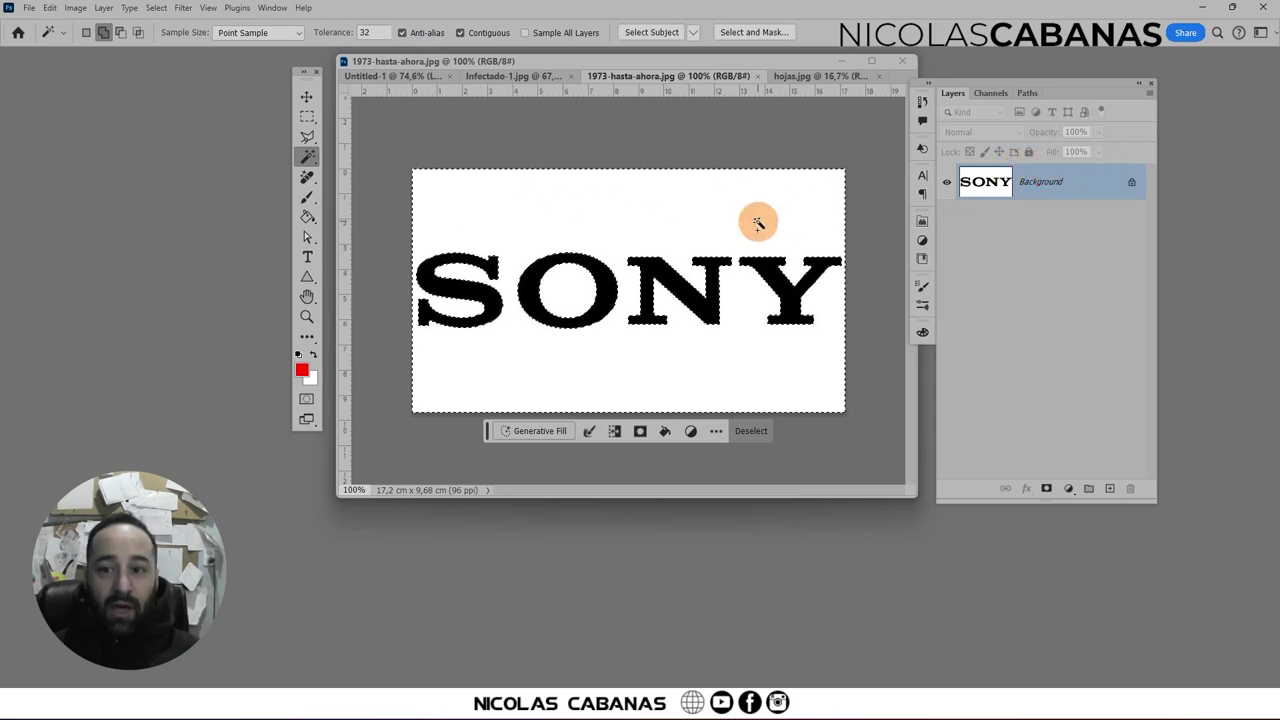
left_click(1025, 94)
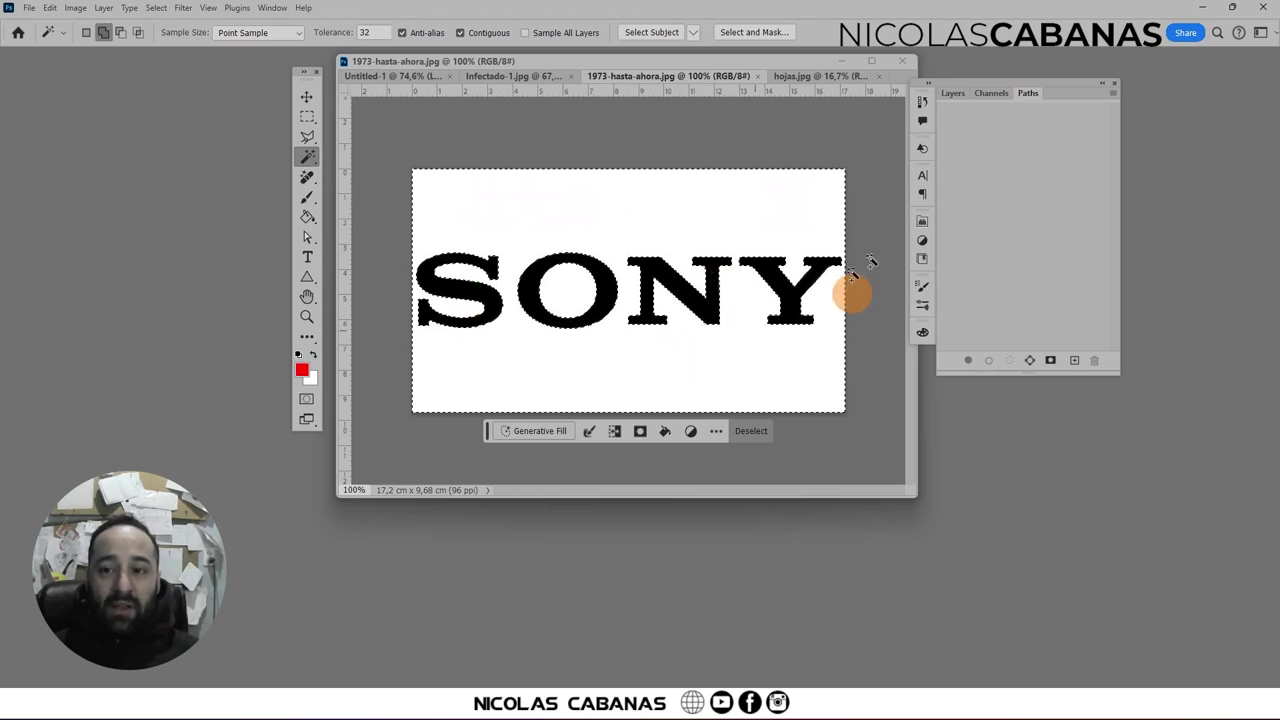
left_click(952, 97)
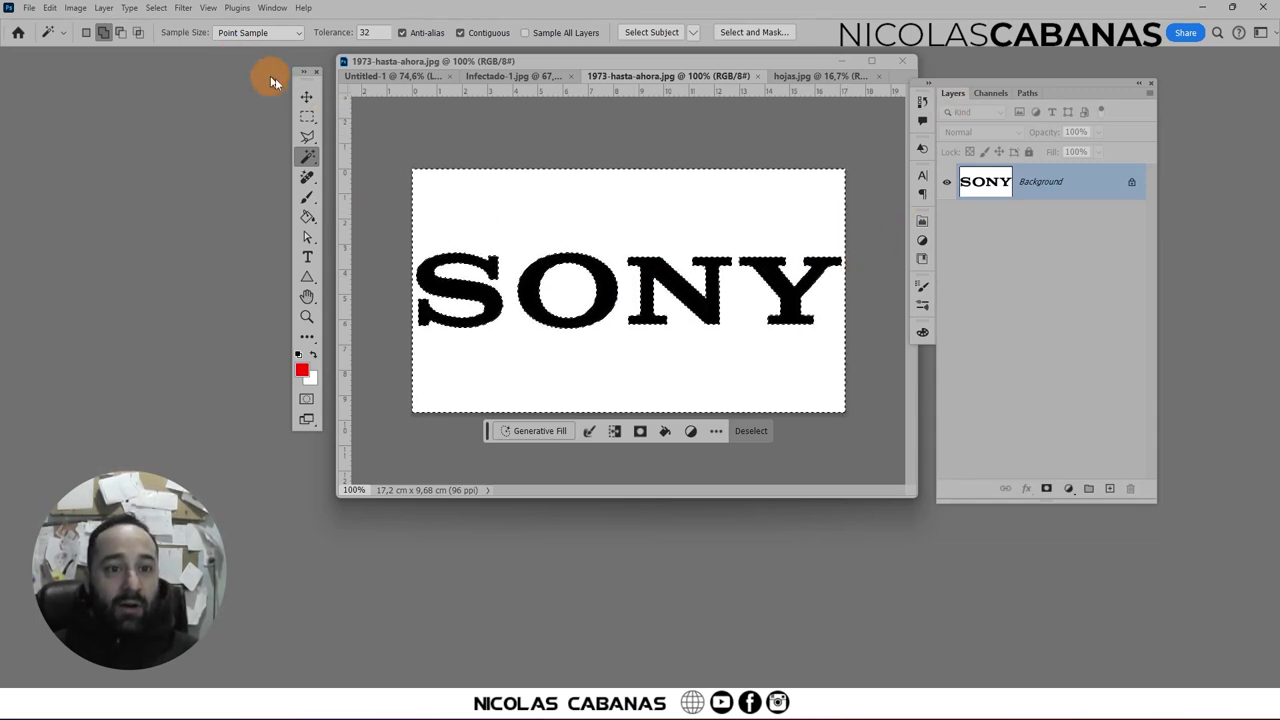
- Invert the selection to just the SONY letters and show the empty Paths list
left_click(162, 8)
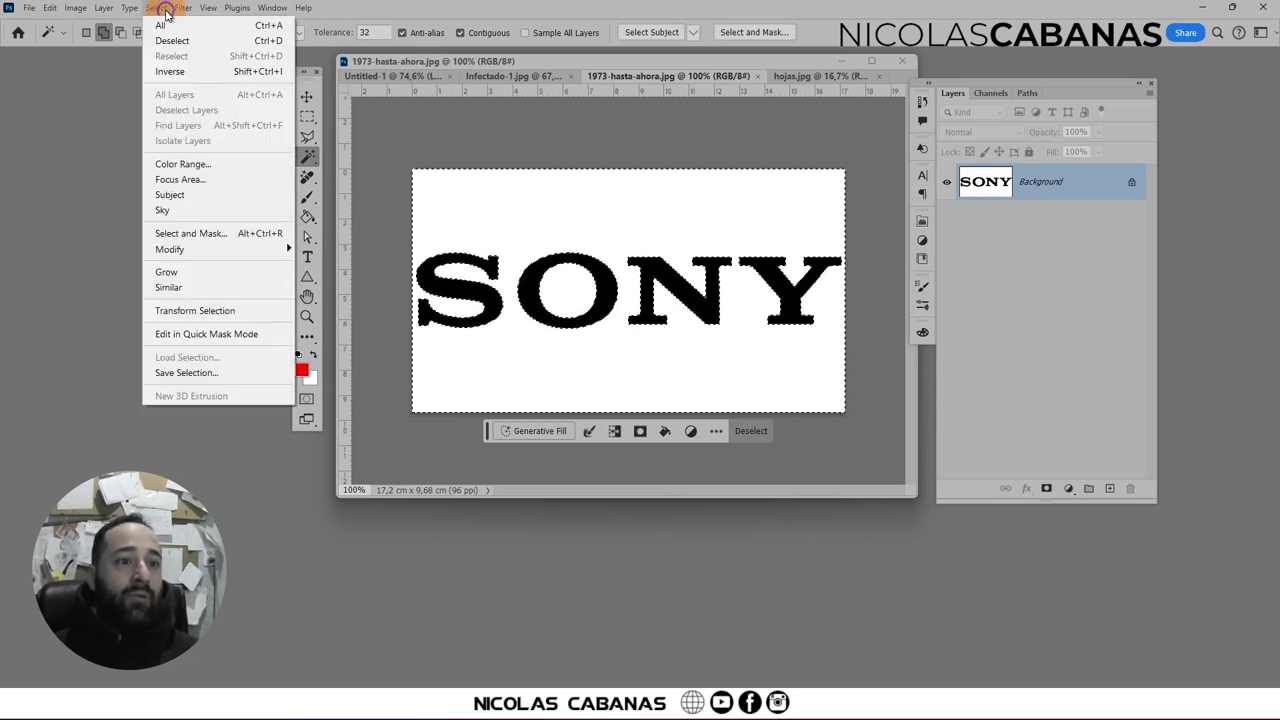
left_click(200, 72)
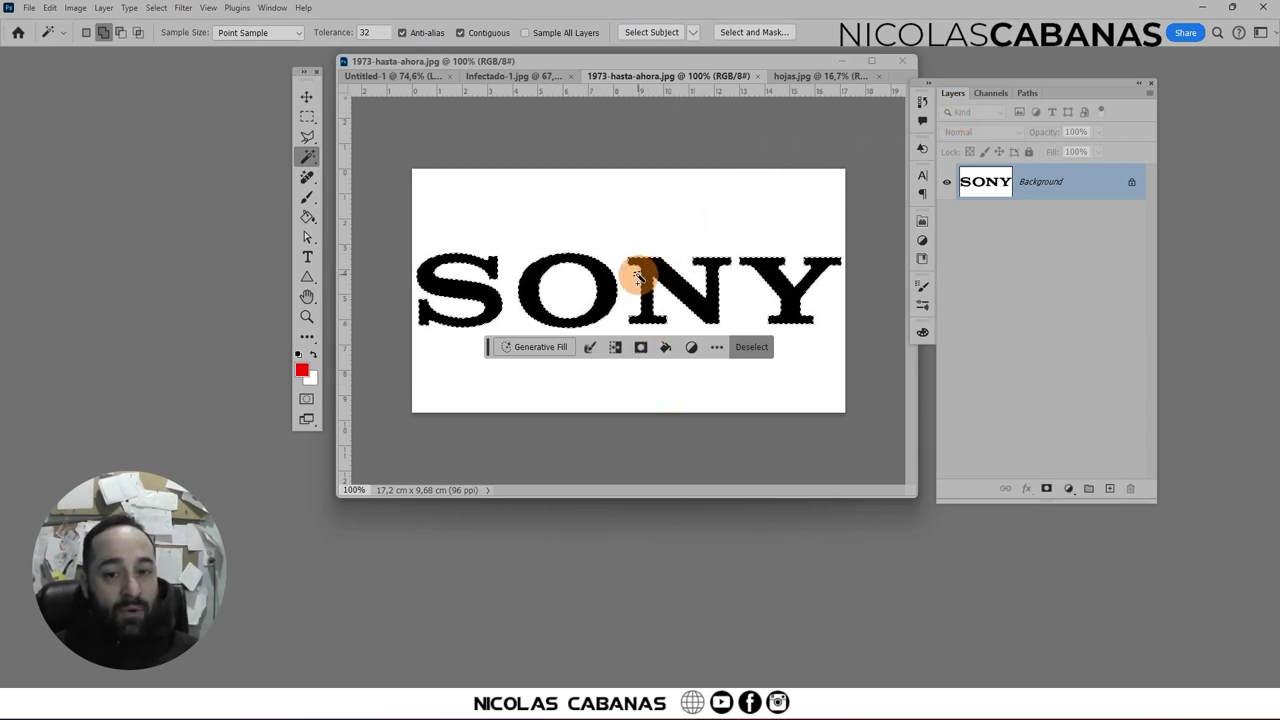
left_click(1026, 94)
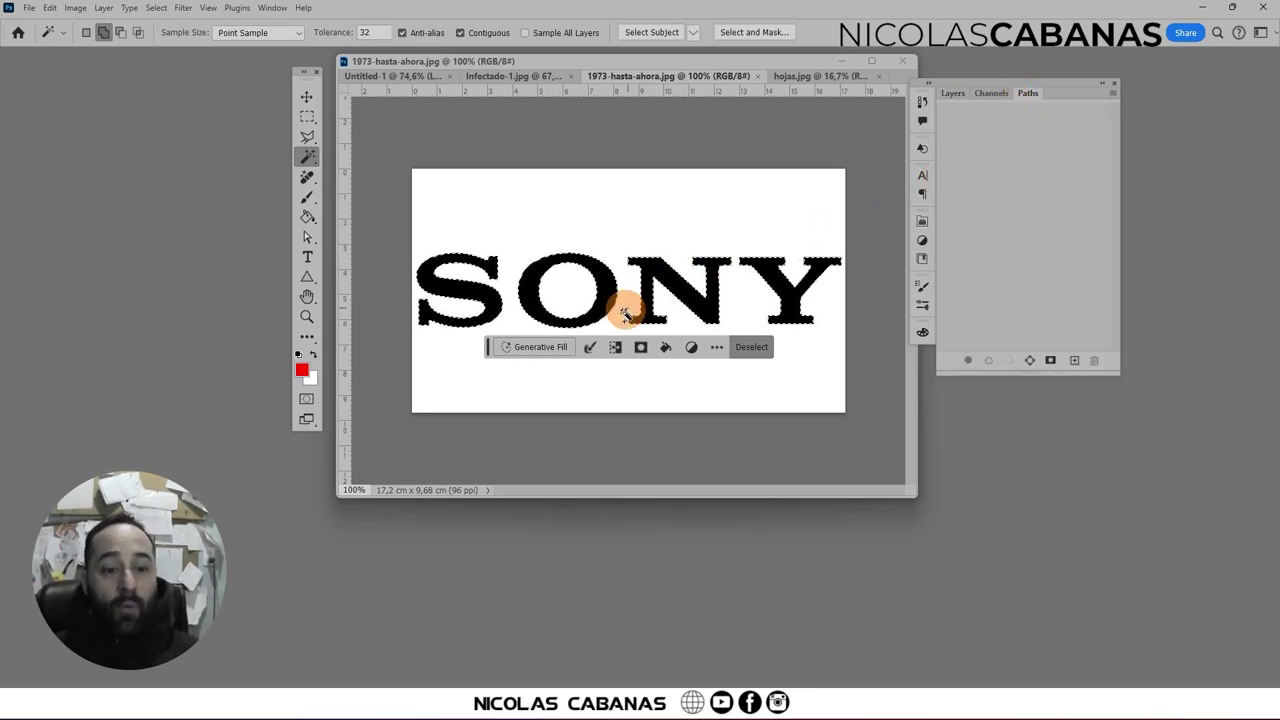
scroll(615, 330, "up", 3)
scroll(613, 333, "down", 2)
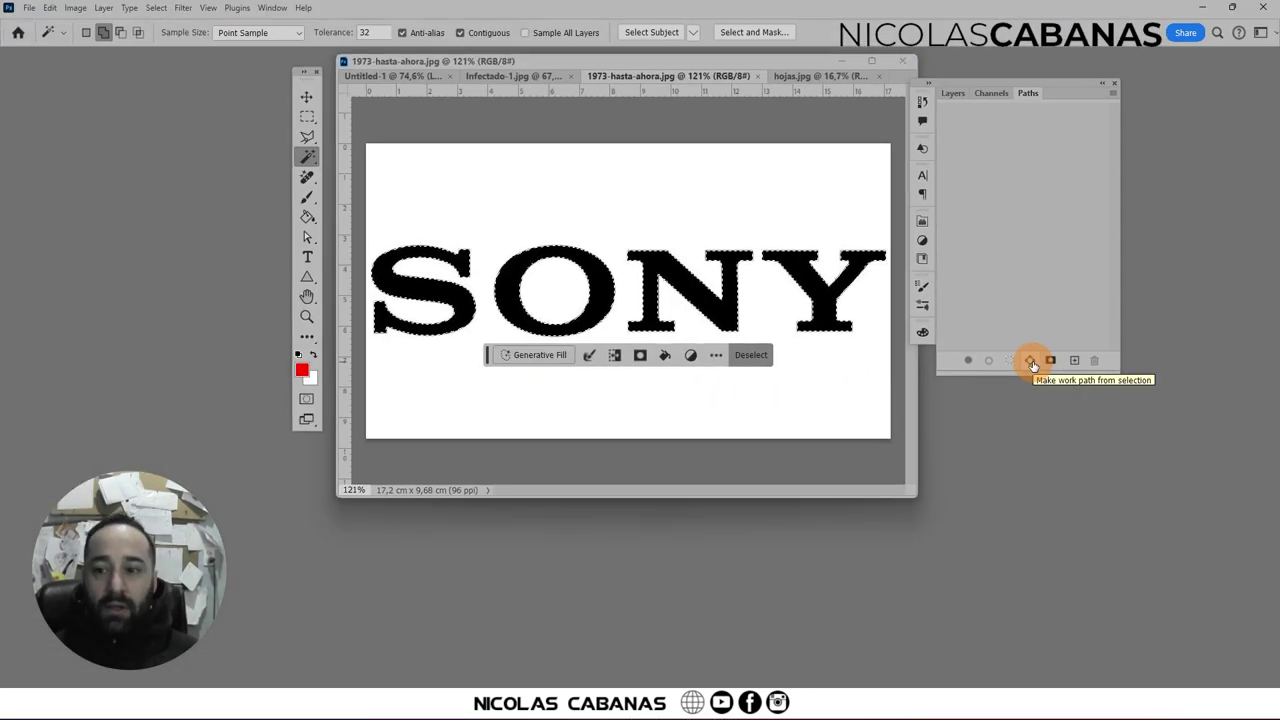
- Convert the SONY letter selection into a work path and zoom in to inspect its anchor points
left_click(1030, 361)
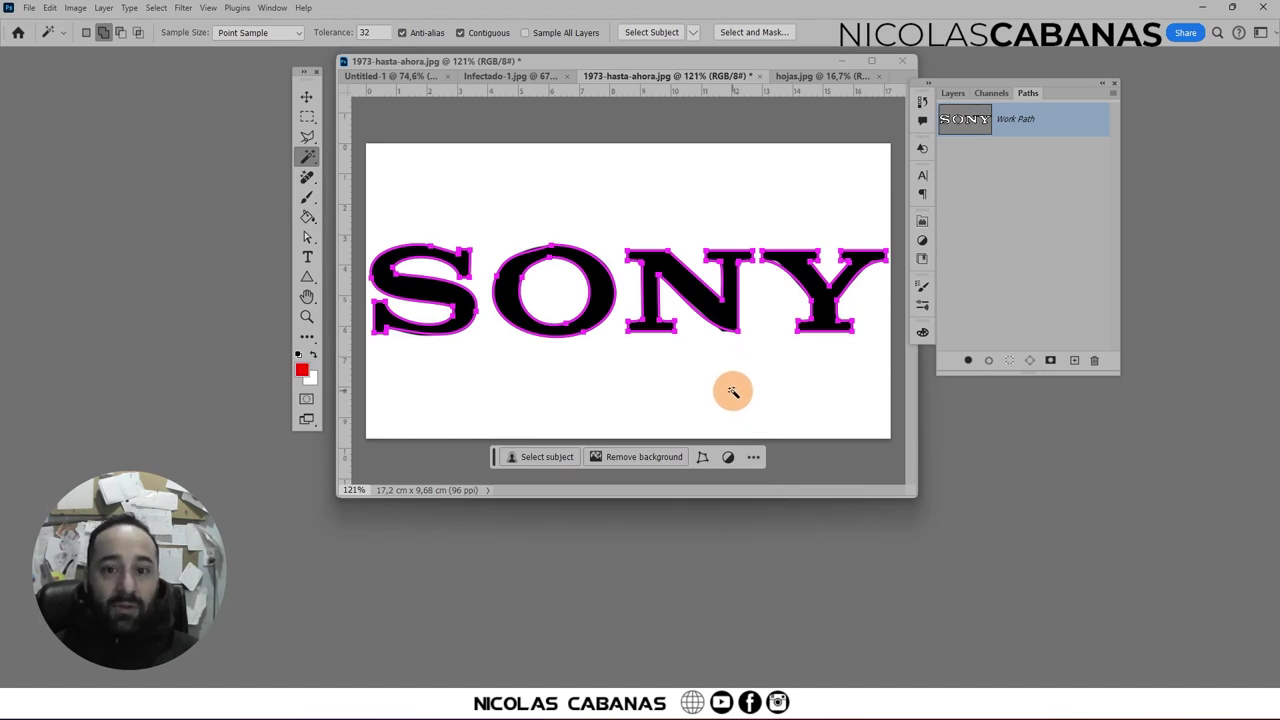
scroll(718, 338, "up", 3)
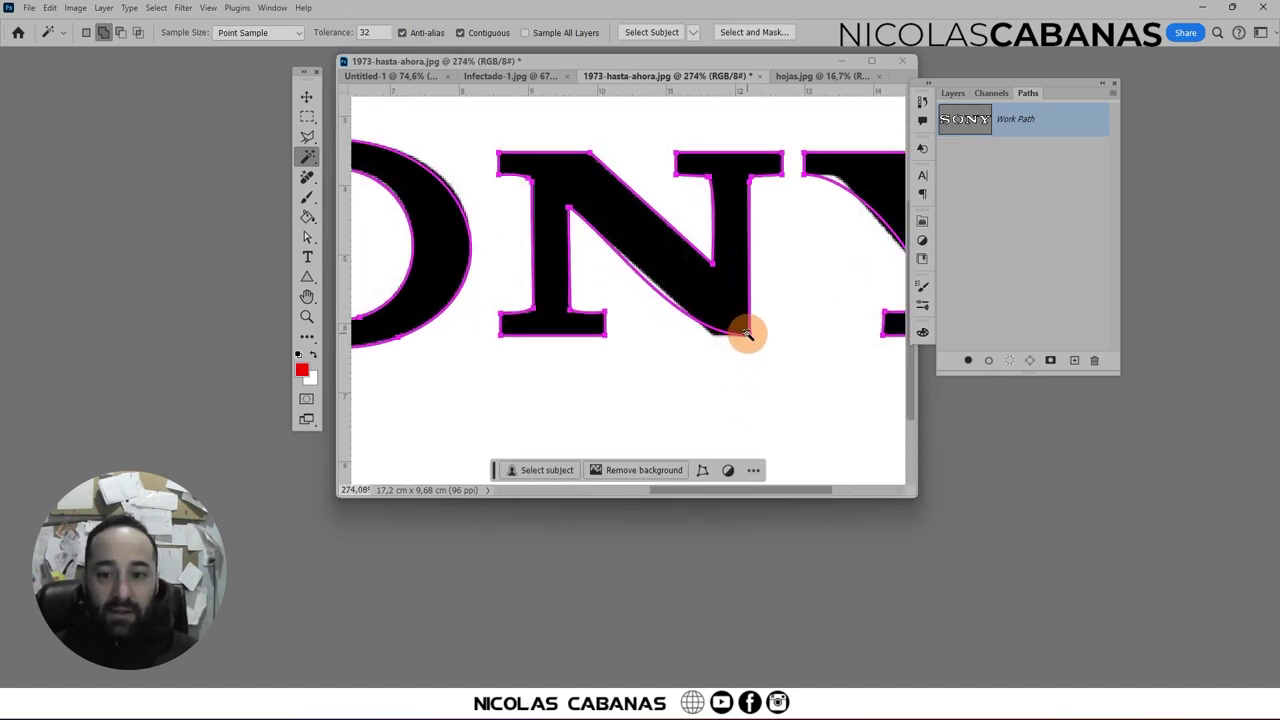
scroll(743, 334, "up", 3)
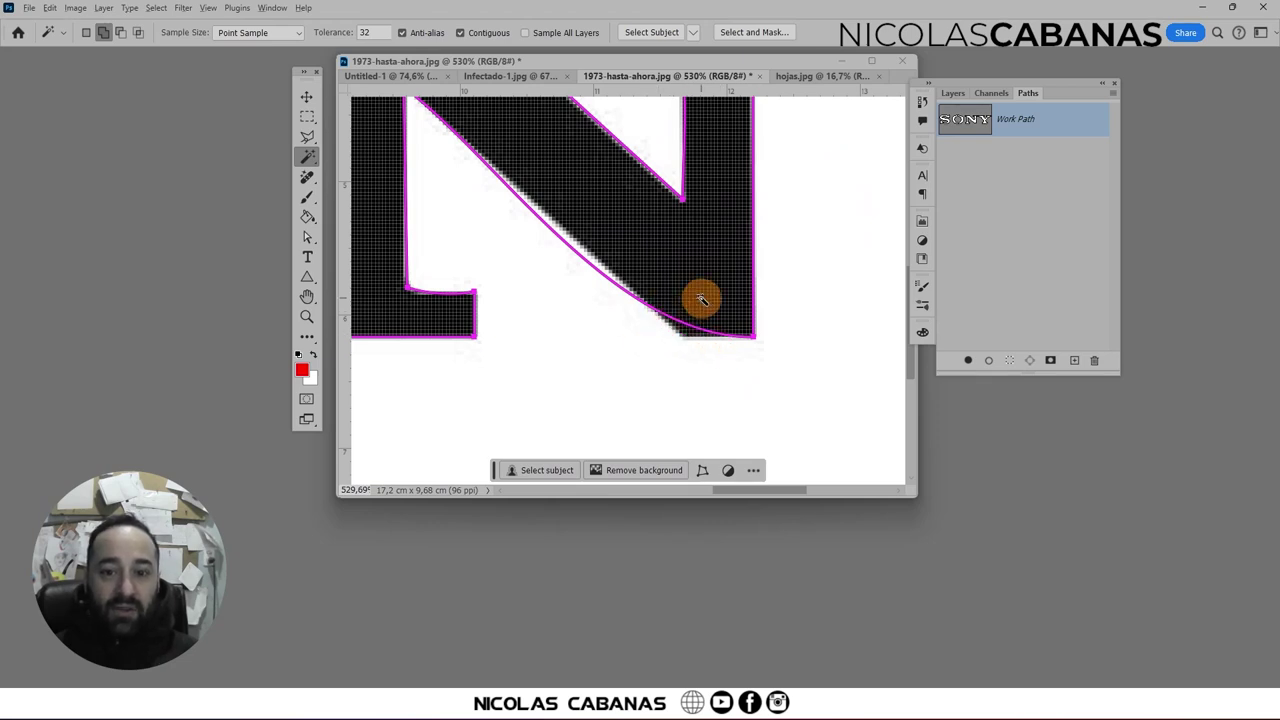
scroll(700, 302, "down", 1)
scroll(702, 307, "down", 1)
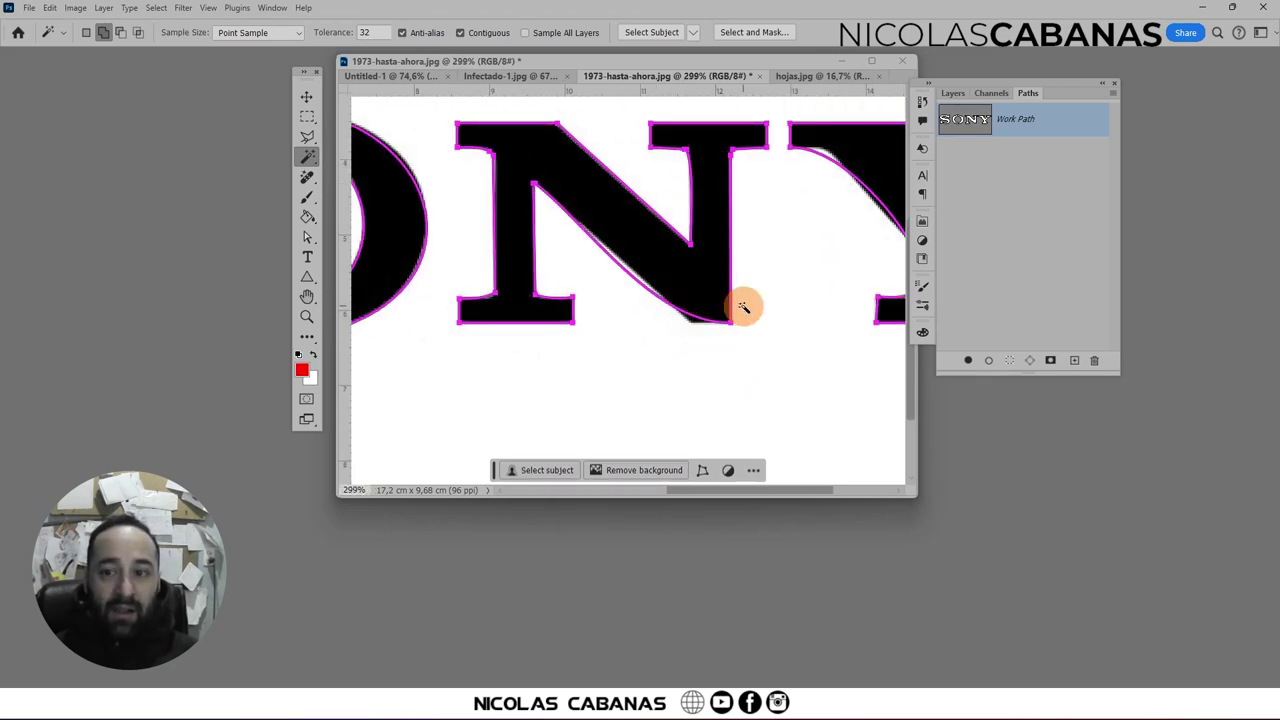
scroll(743, 307, "down", 1)
scroll(743, 307, "down", 1)
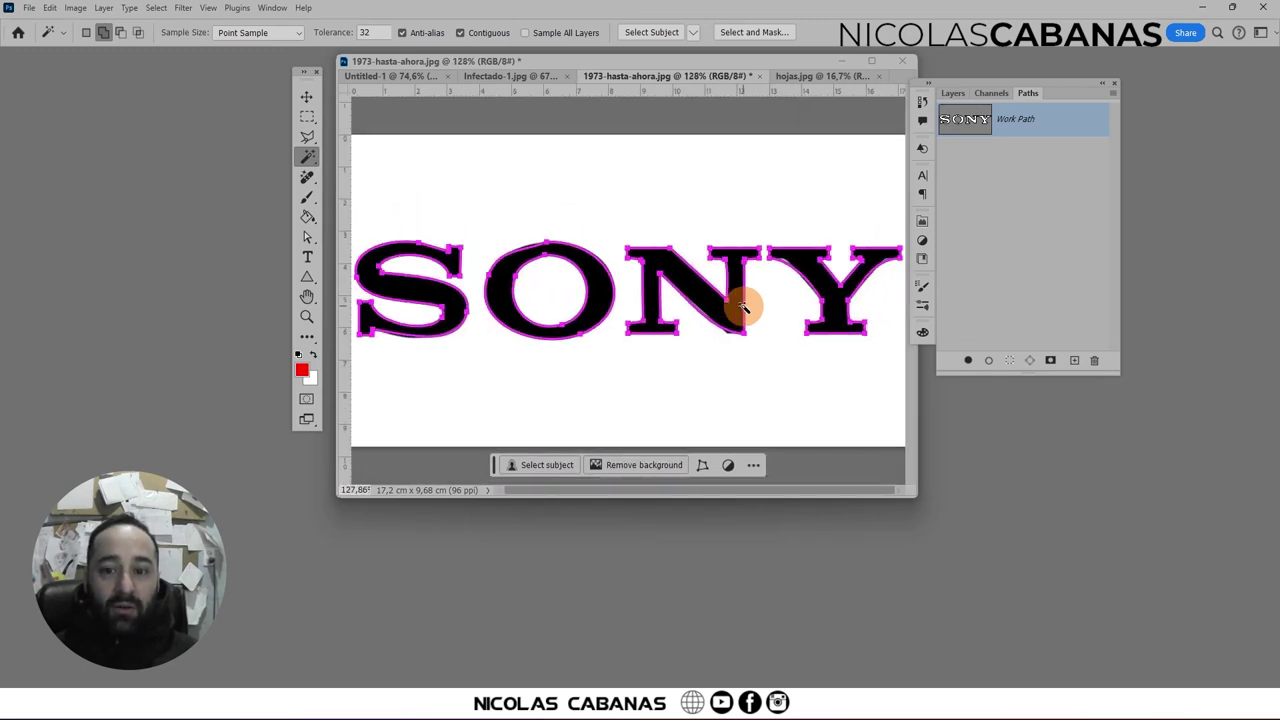
scroll(743, 307, "down", 1)
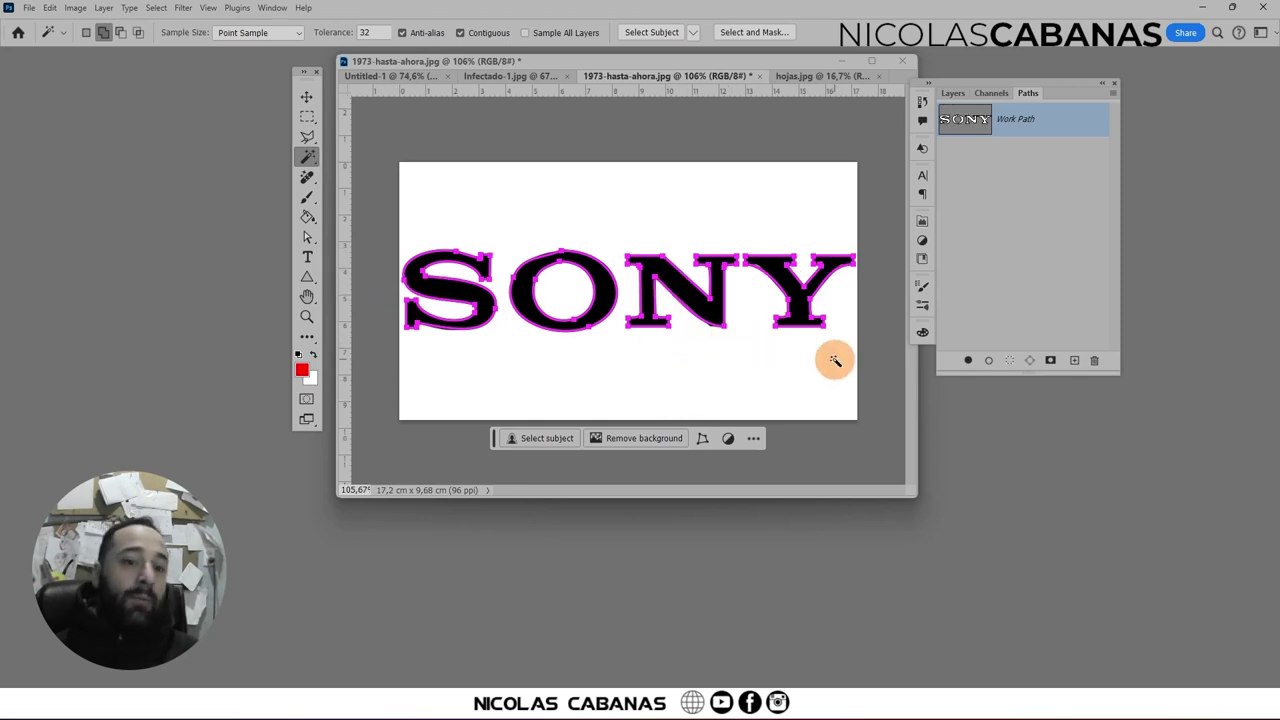
- In hojas.jpg, add a new Path 2 and delete the old Path 1
left_click(808, 79)
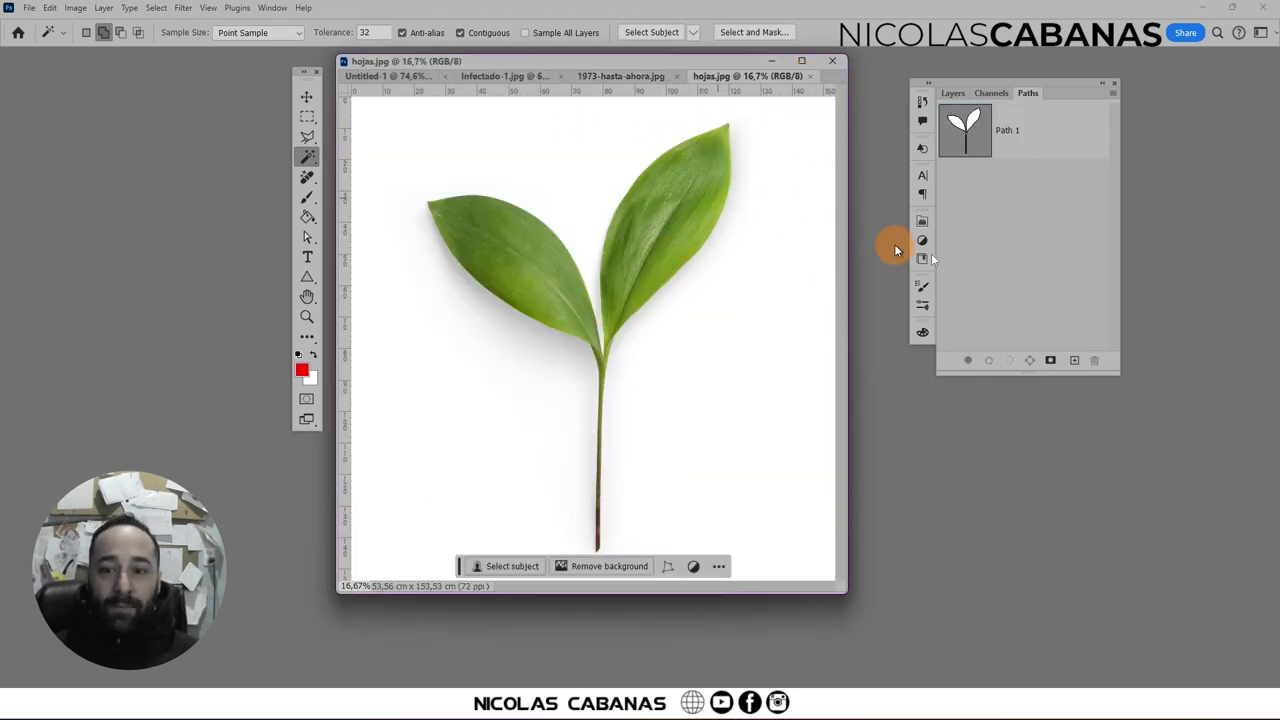
left_click(1073, 360)
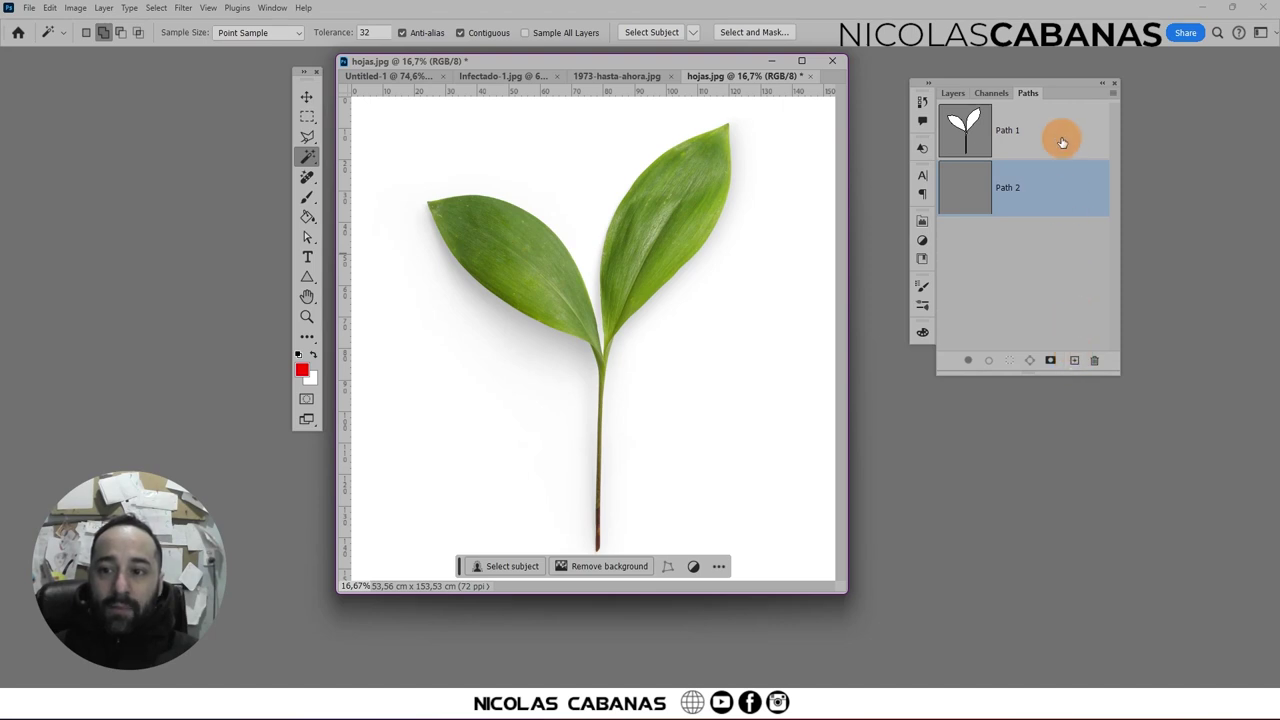
left_click_drag(1062, 143, 1094, 360)
- Magic Wand the white background, leaf shadows and gap, then invert to select only the leaves
left_click(383, 155)
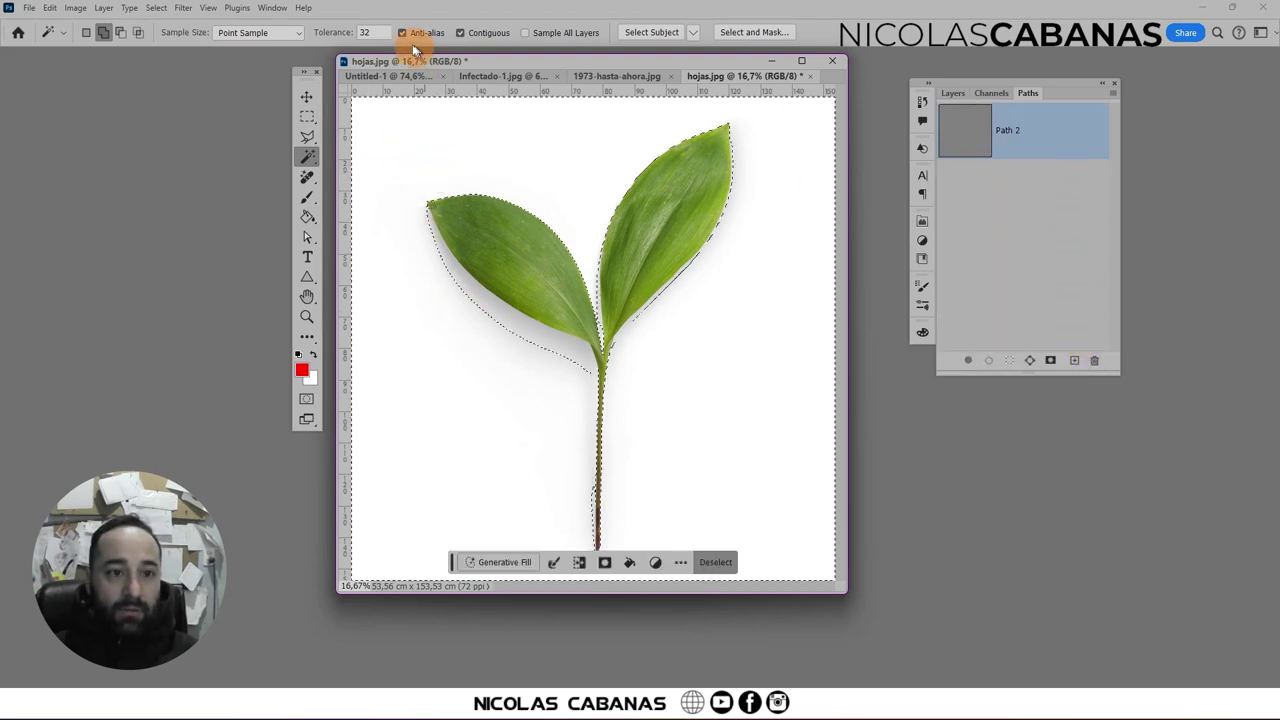
left_click(103, 32)
left_click(515, 323)
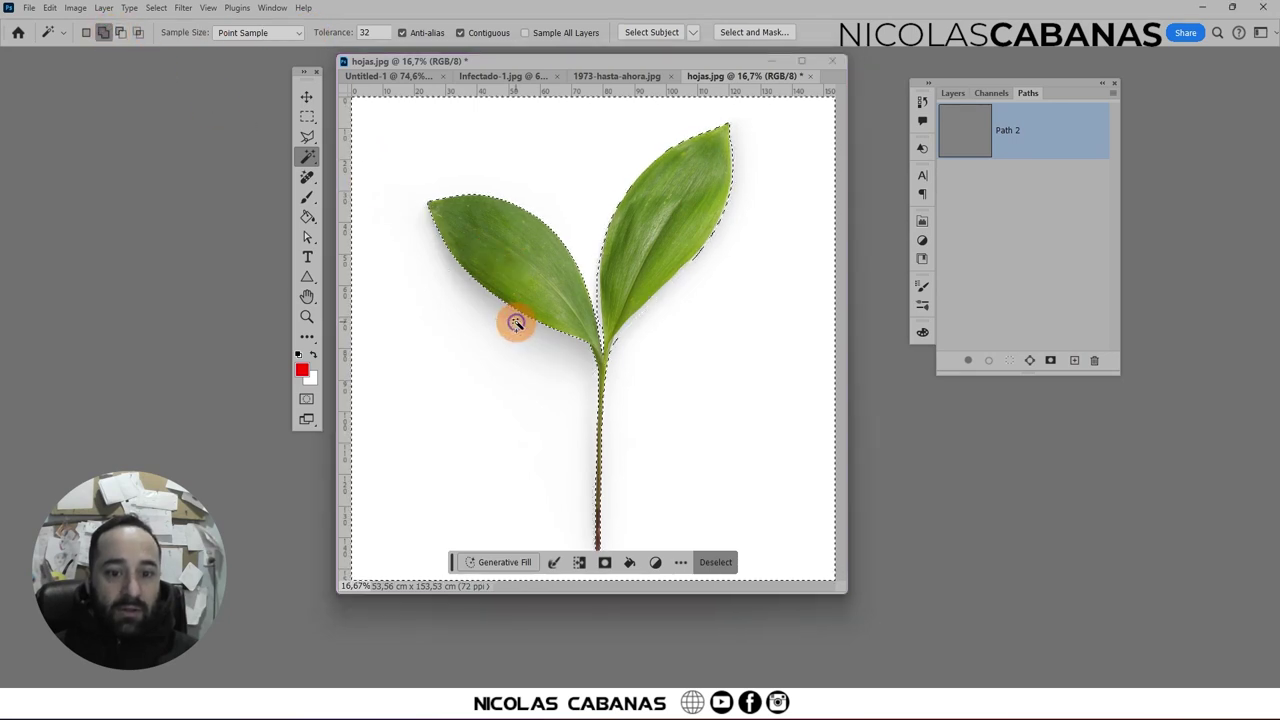
left_click(622, 337)
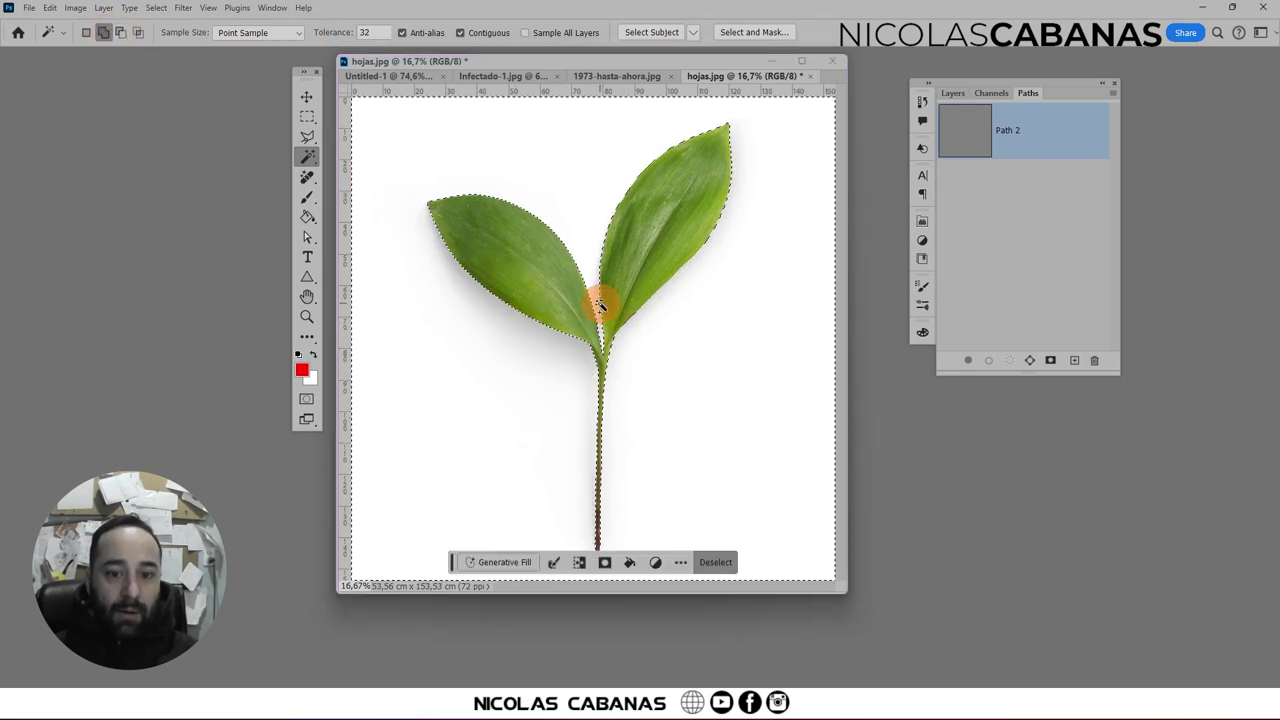
scroll(622, 373, "down", 2)
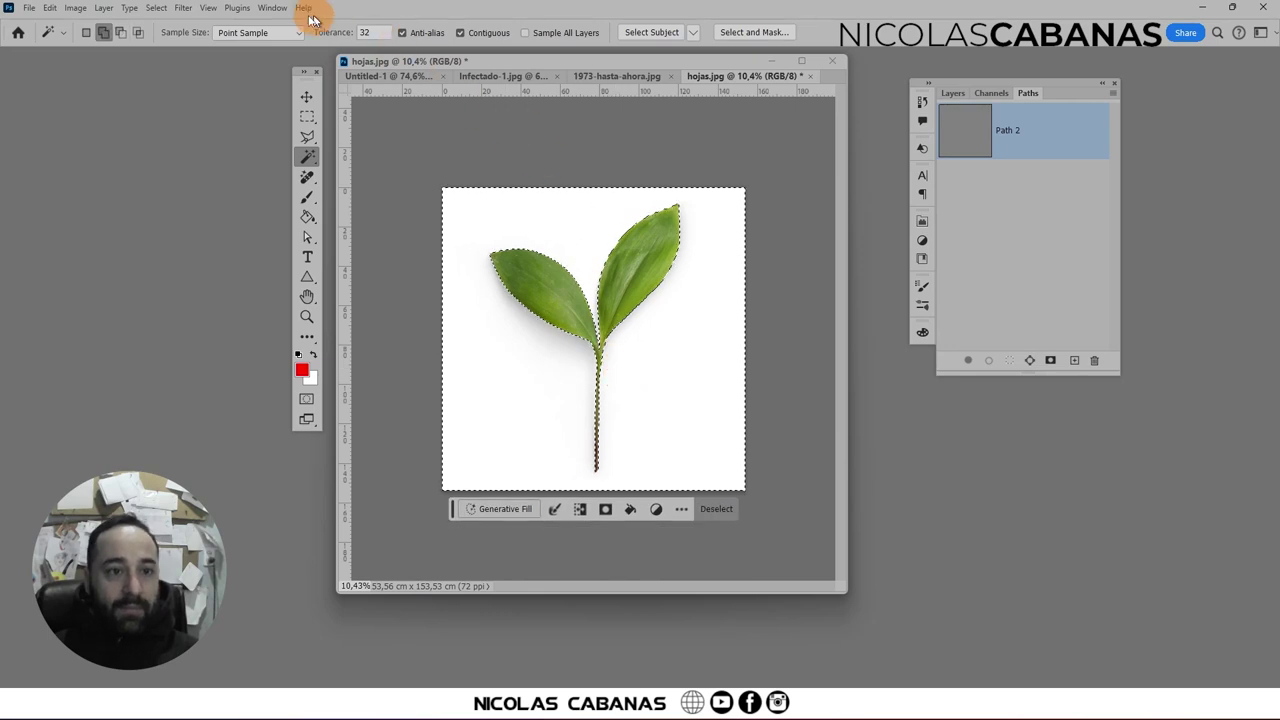
left_click(158, 8)
left_click(170, 71)
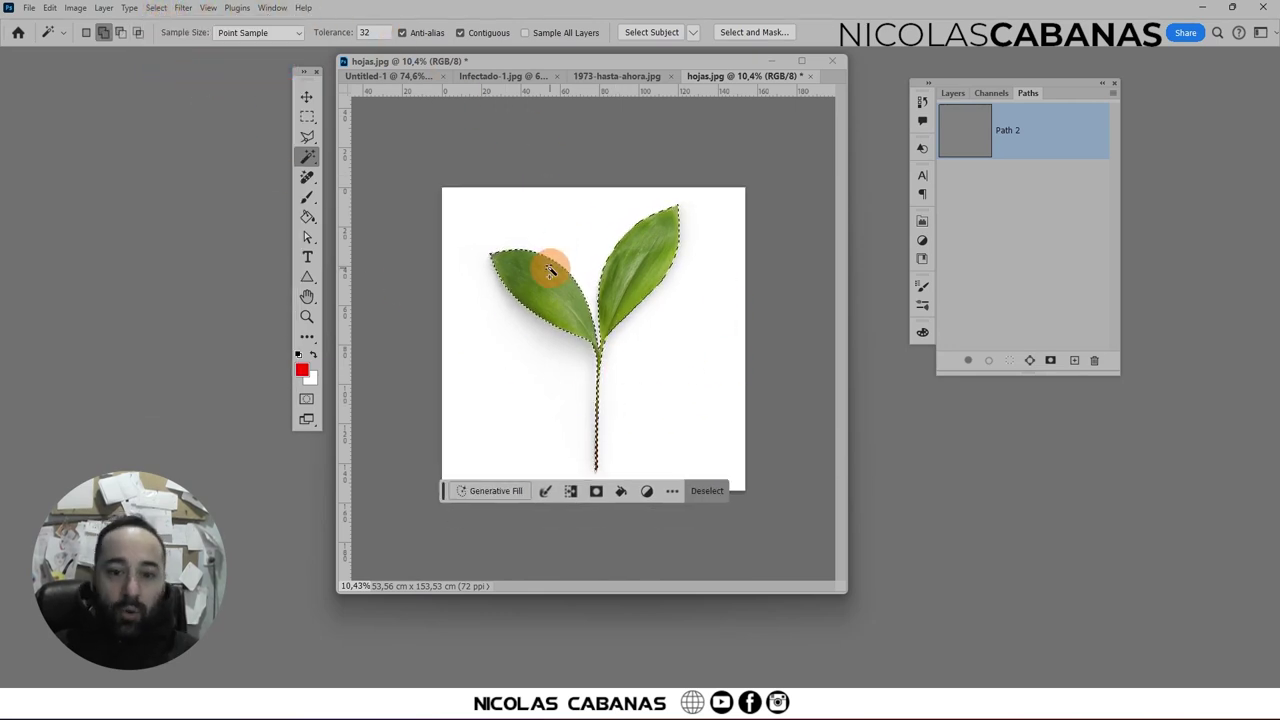
- Turn the leaf selection into a work path and zoom in around the leaves
left_click(1030, 360)
key("z")
mouse_move(634, 271)
left_mouse_down()
mouse_move(703, 438)
mouse_move(734, 446)
mouse_move(633, 440)
left_mouse_up()
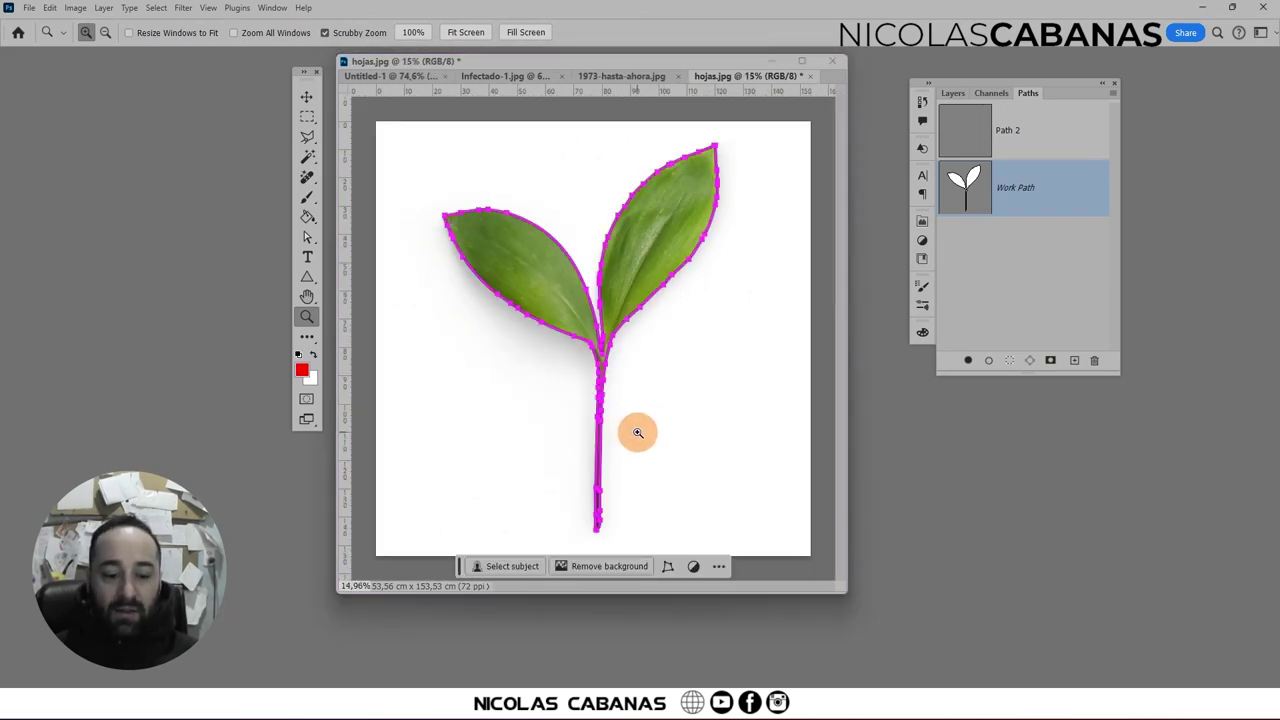
- Delete Path 2 and the leaf Work Path, undoing a stray new empty path
key("v")
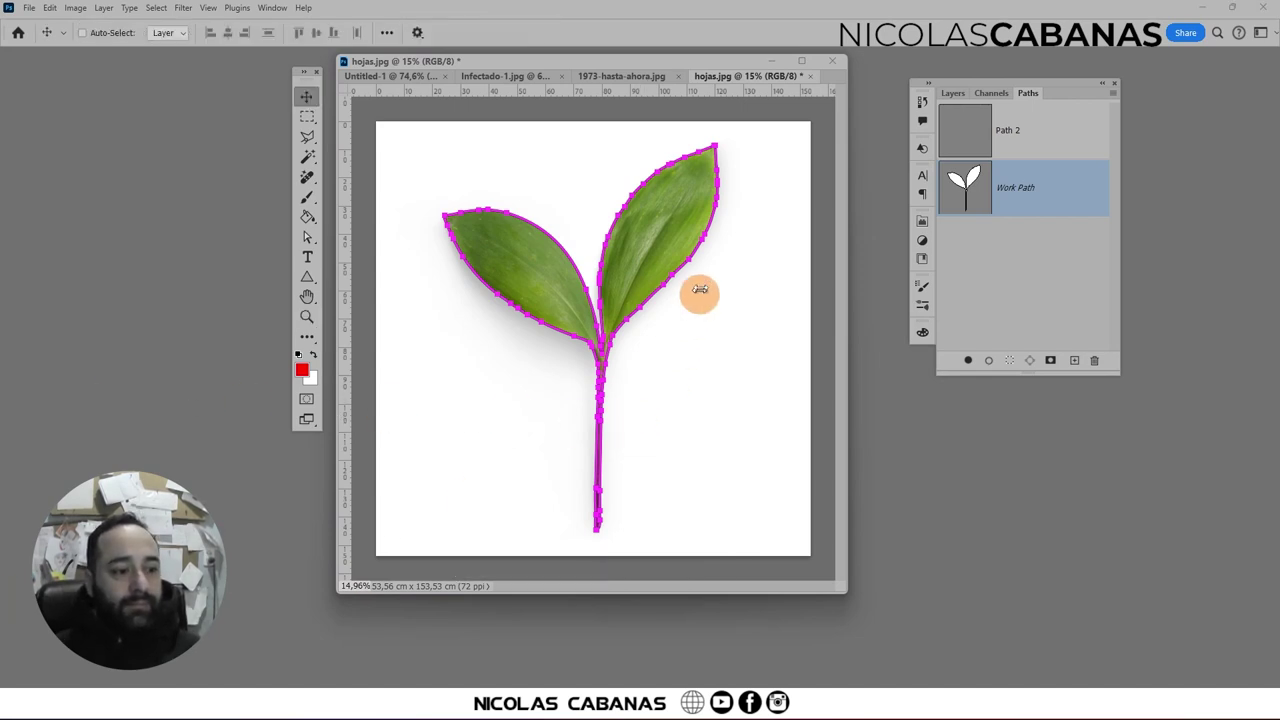
left_click(707, 258)
left_click(1062, 216)
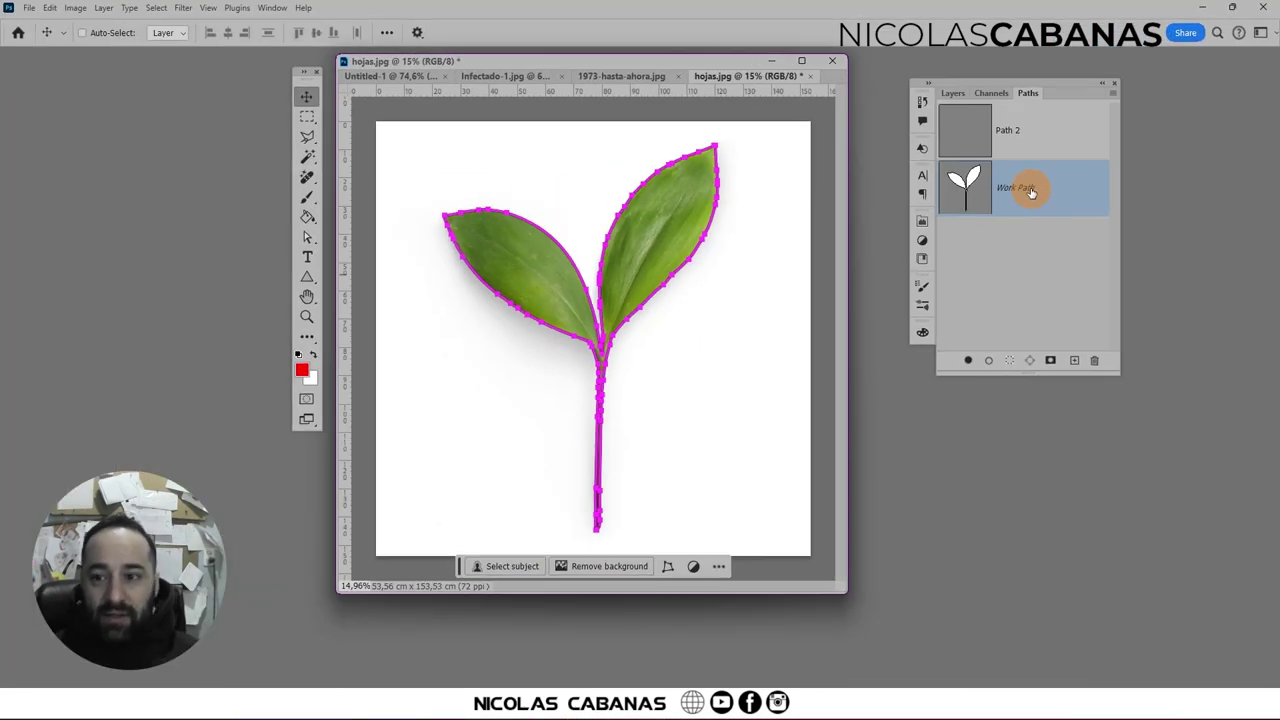
left_click(1041, 135, "shift")
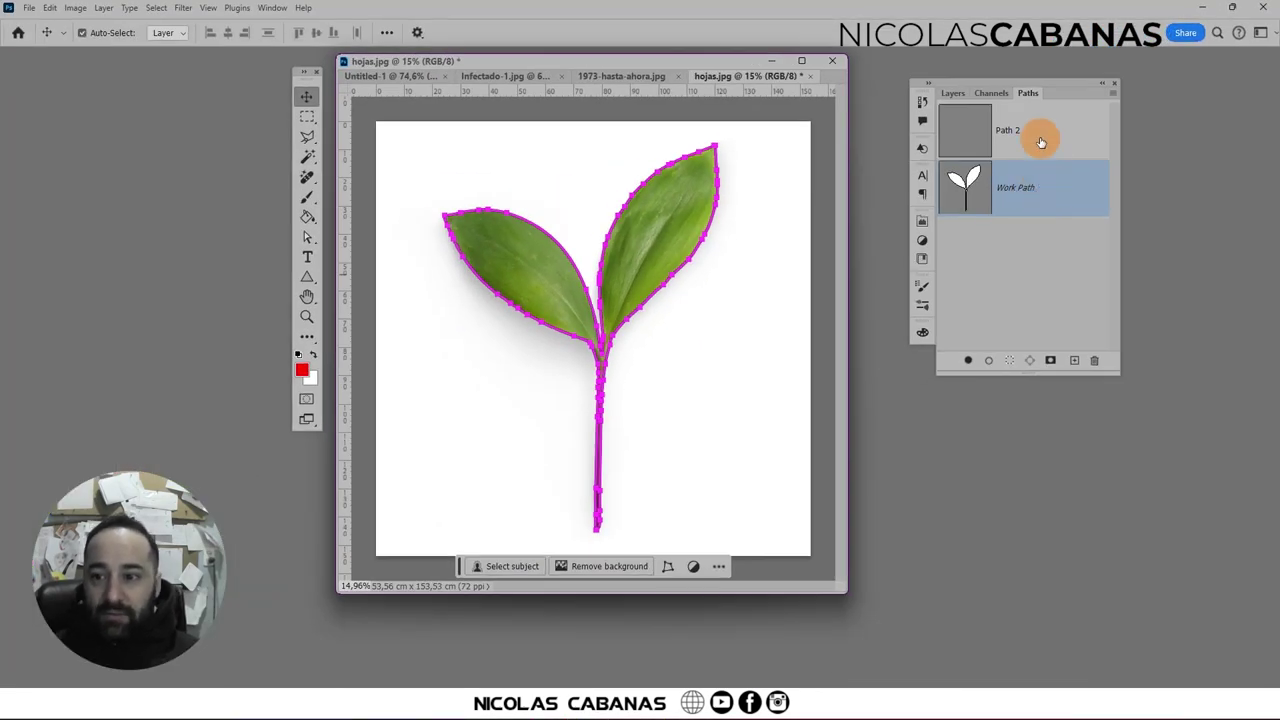
left_click_drag(1046, 190, 1093, 359)
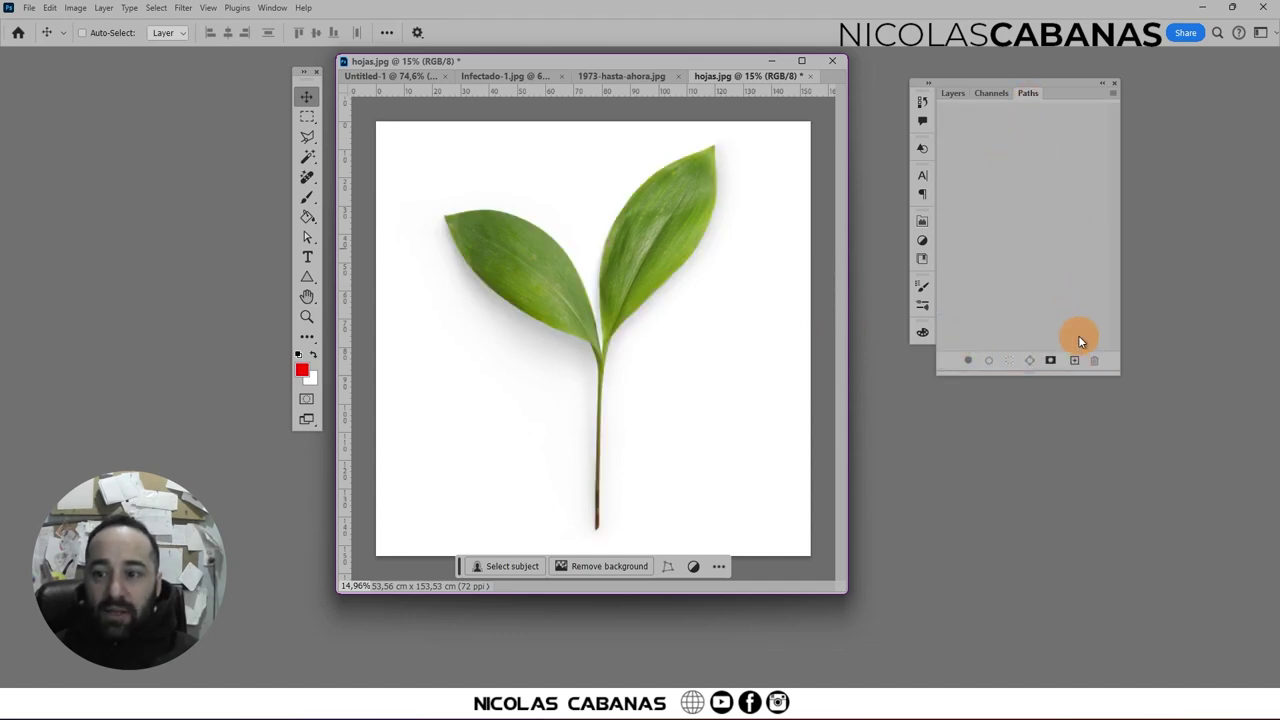
left_click(1074, 360)
key("ctrl+z")
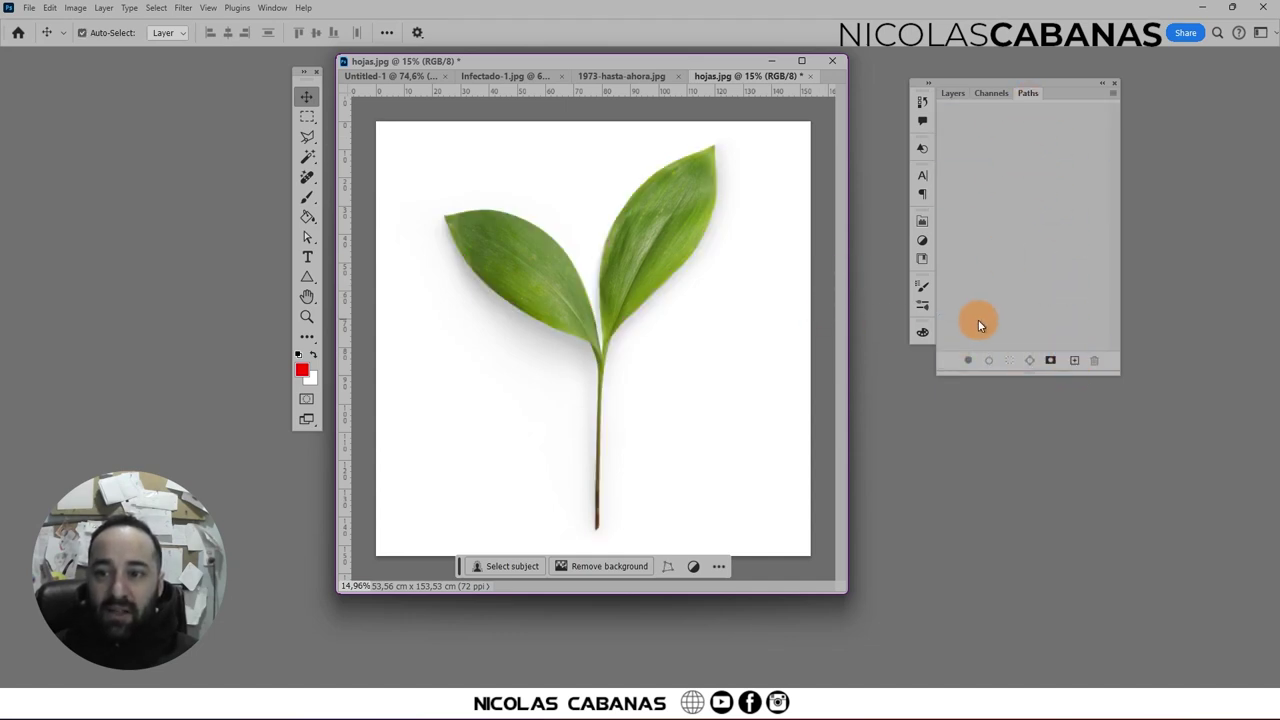
- Magic Wand the background and shadow, invert, and make a fresh leaf work path
left_click(307, 156)
left_click(550, 360)
left_click(568, 350, "shift")
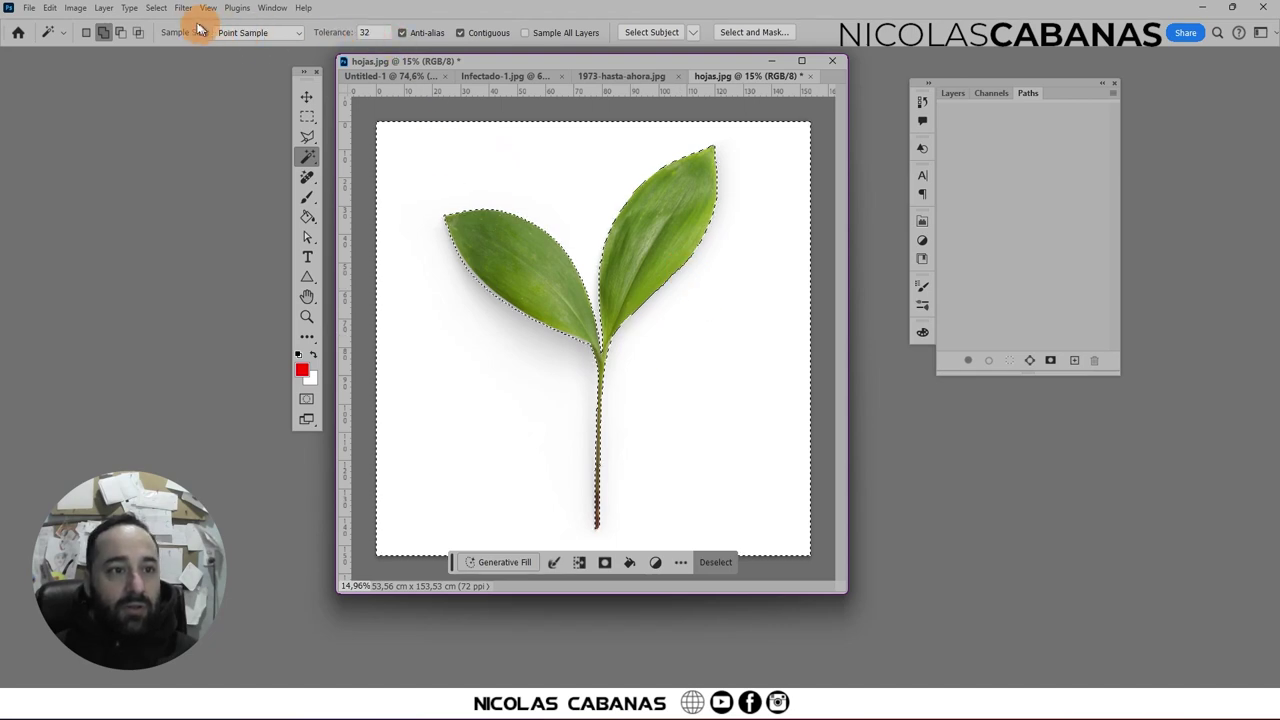
left_click(156, 8)
left_click(183, 83)
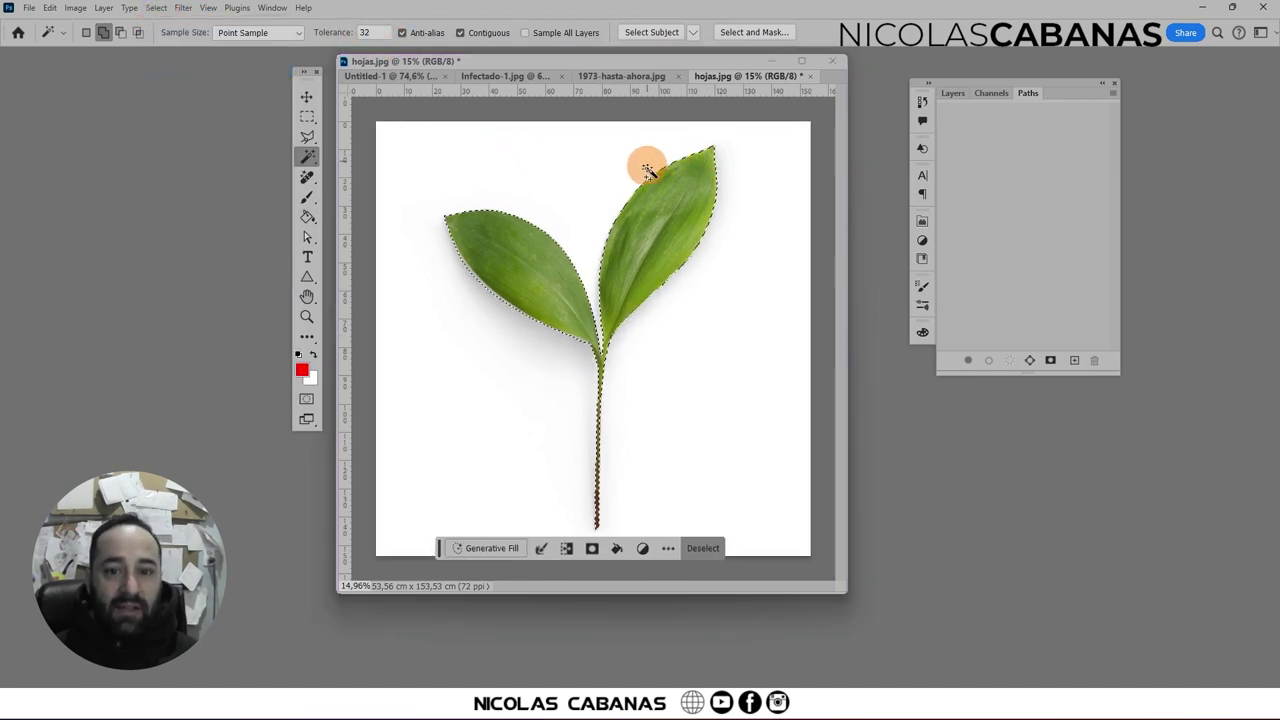
left_click(1030, 362)
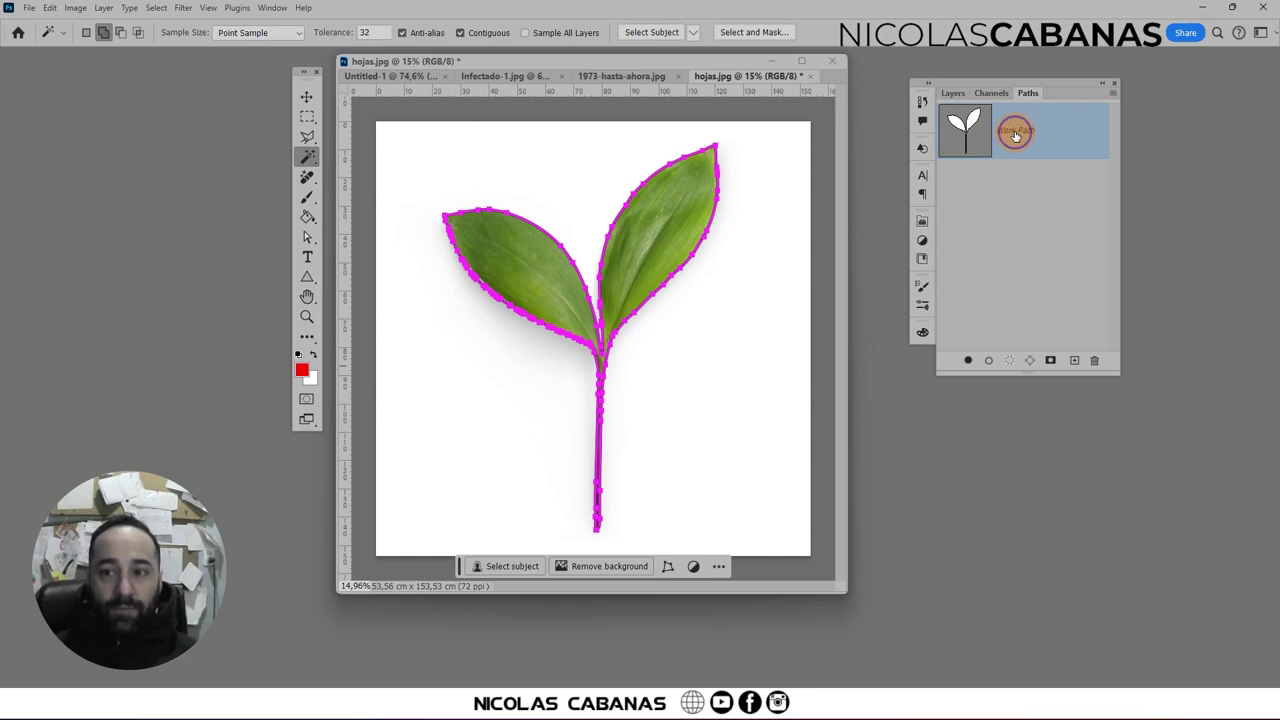
- Save the leaf Work Path as Path 1, then save hojas.jpg
double_click(1015, 135)
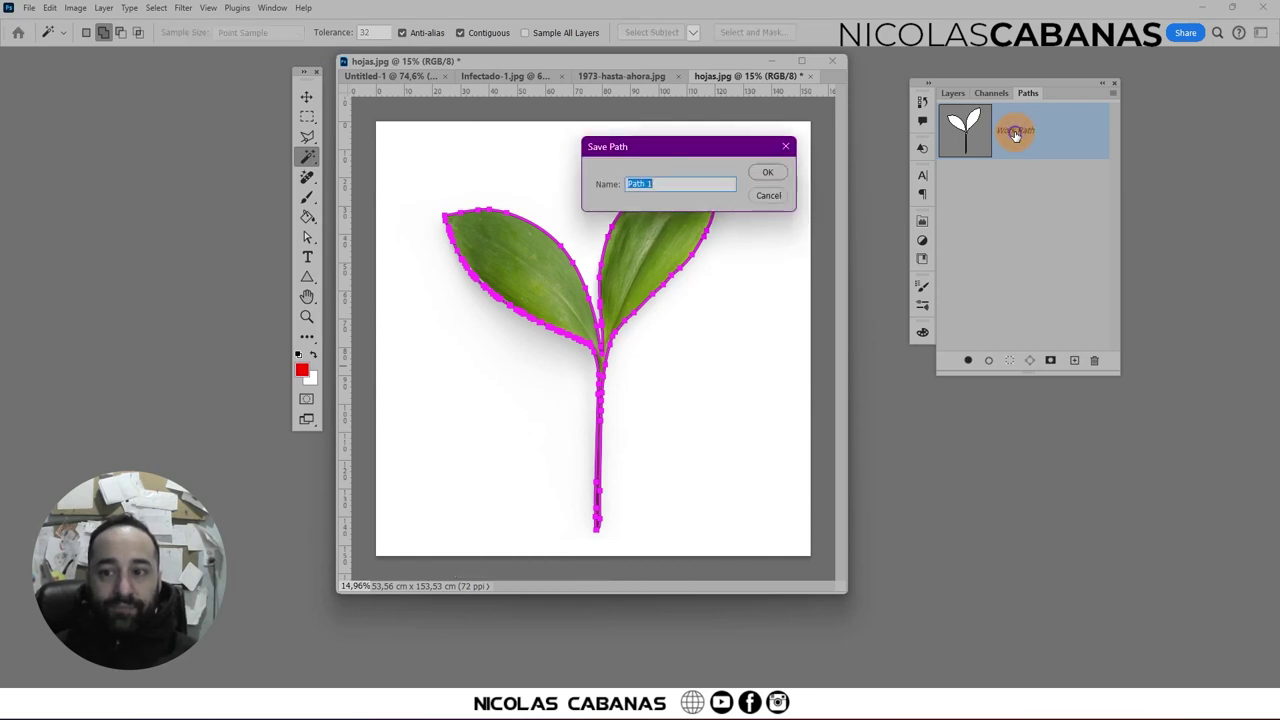
left_click_drag(734, 137, 701, 137)
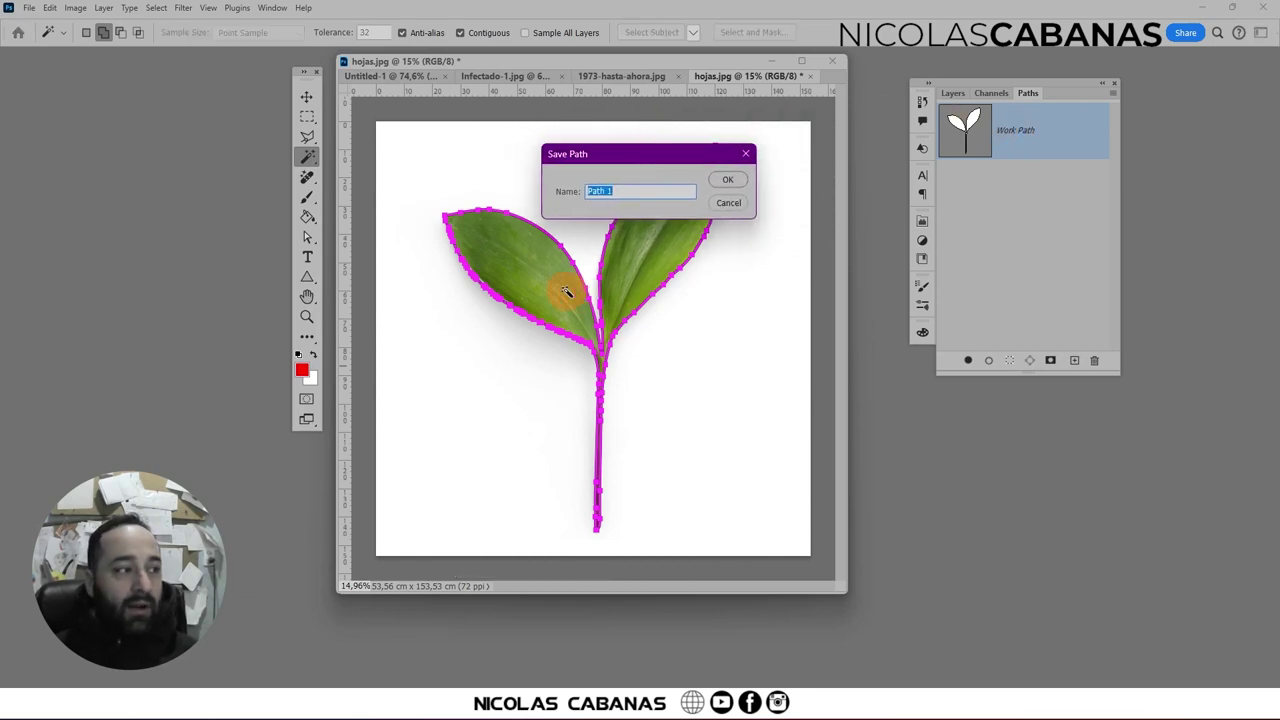
left_click(724, 181)
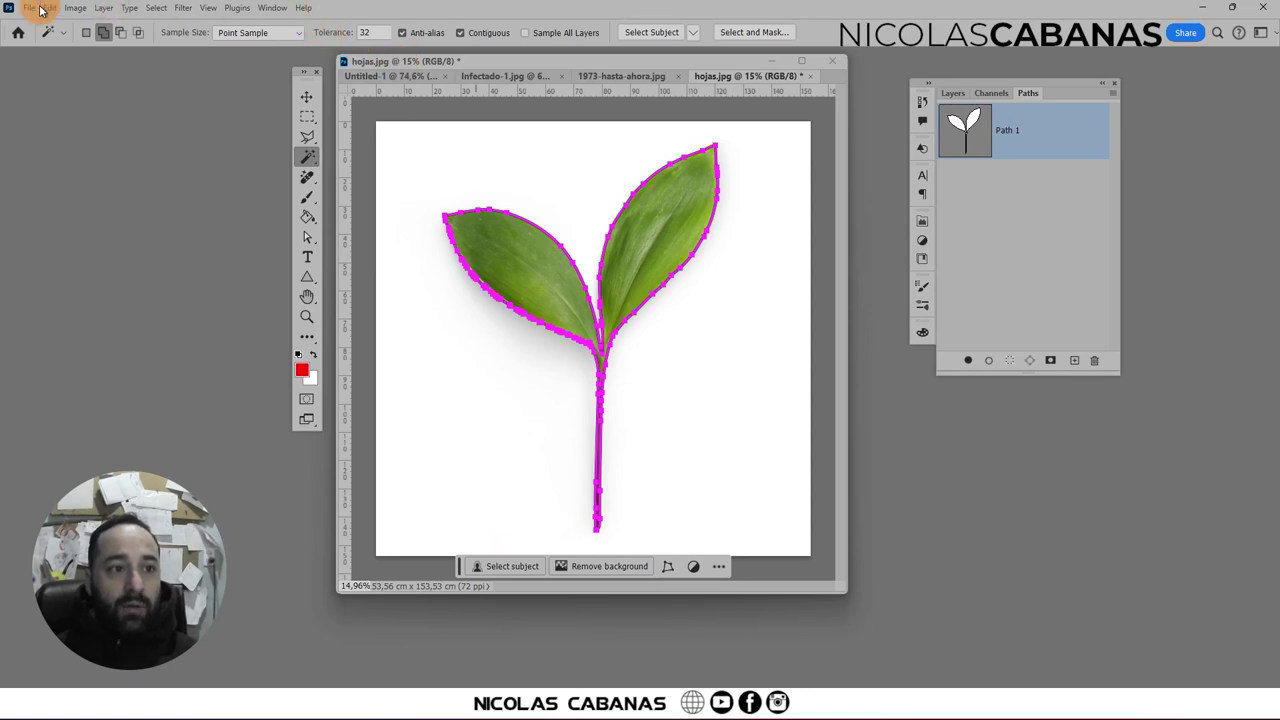
left_click(30, 8)
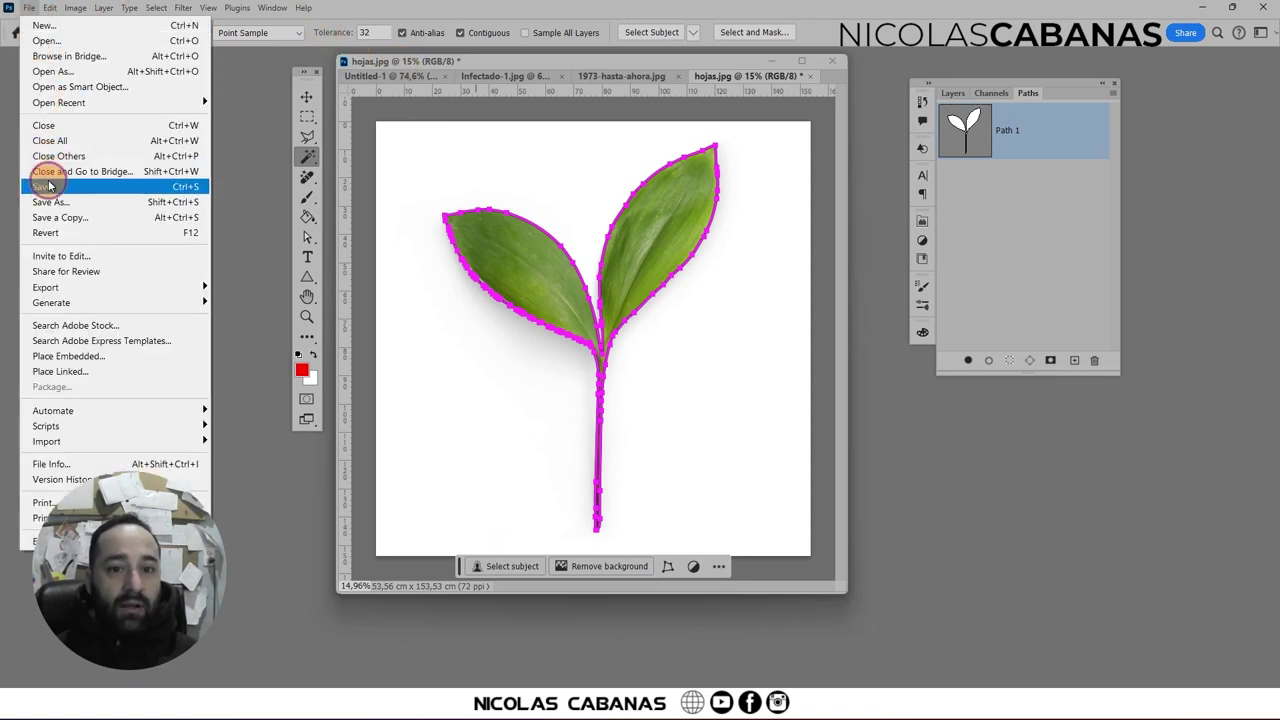
left_click(48, 186)
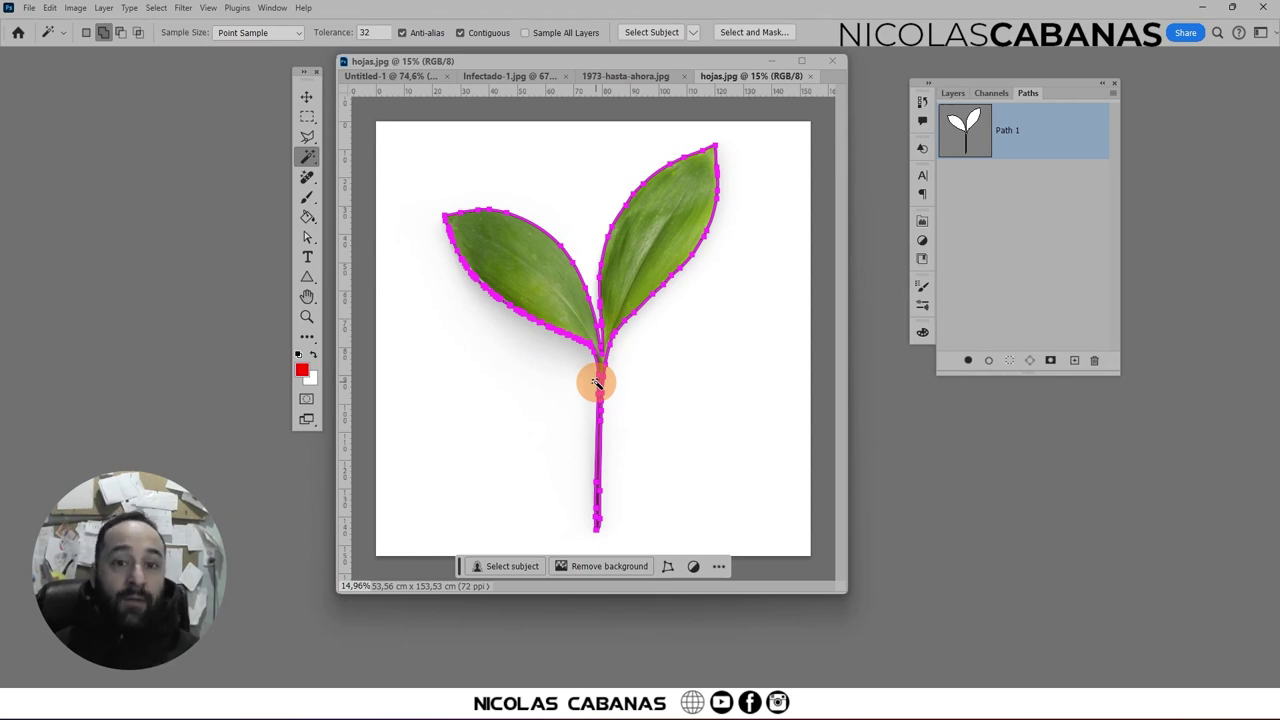
- Move through the 1973-hasta-ahora and Infectado-1 tabs to Untitled-1, then pick the Move tool
left_click(624, 75)
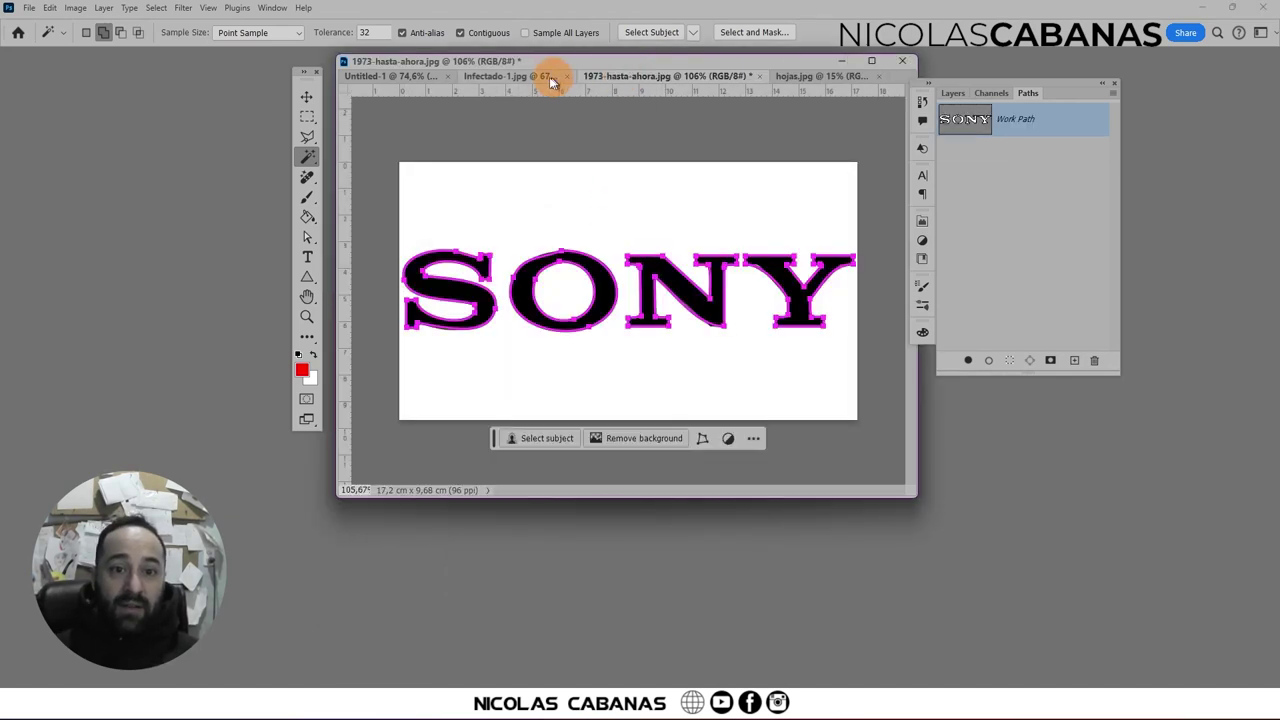
left_click(531, 78)
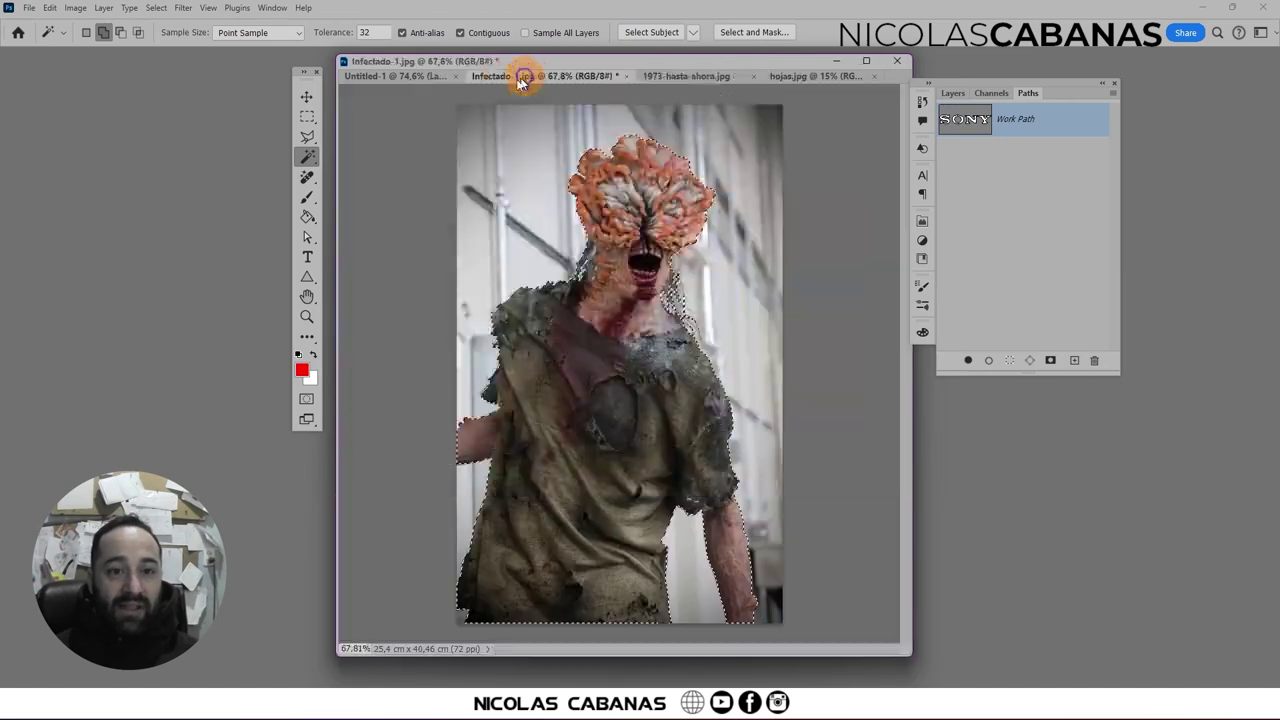
left_click(424, 76)
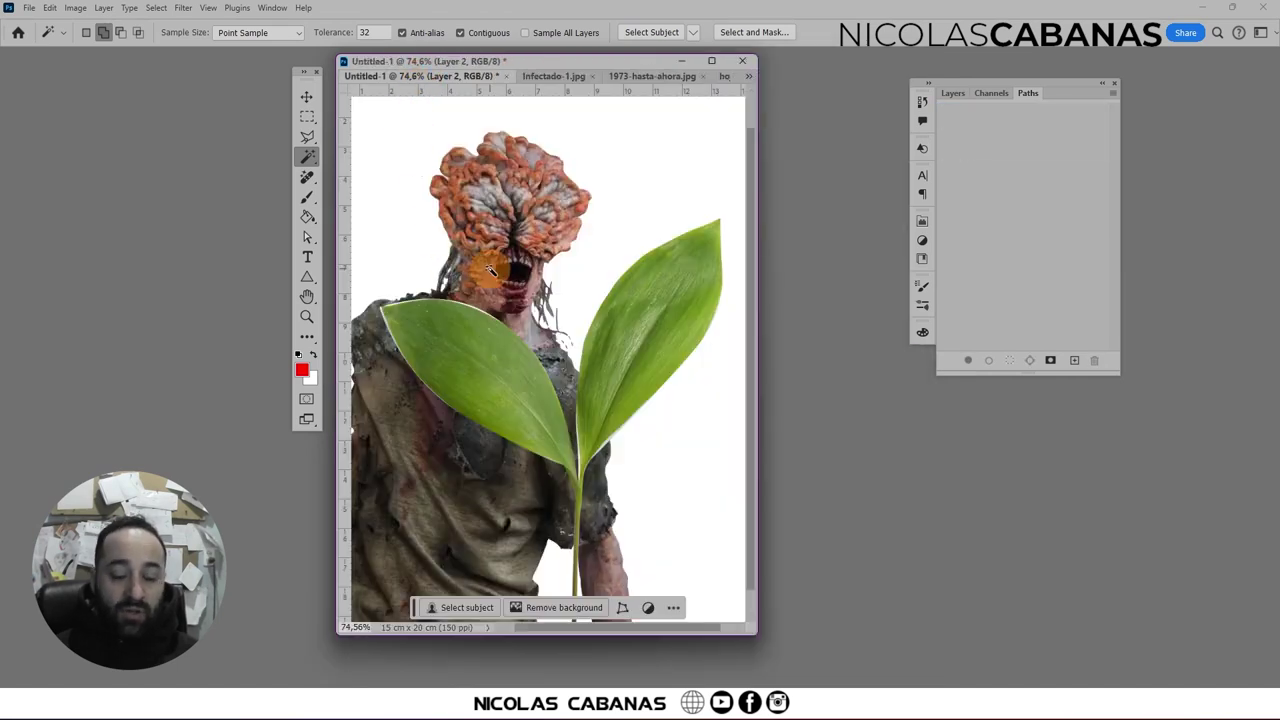
key("v")
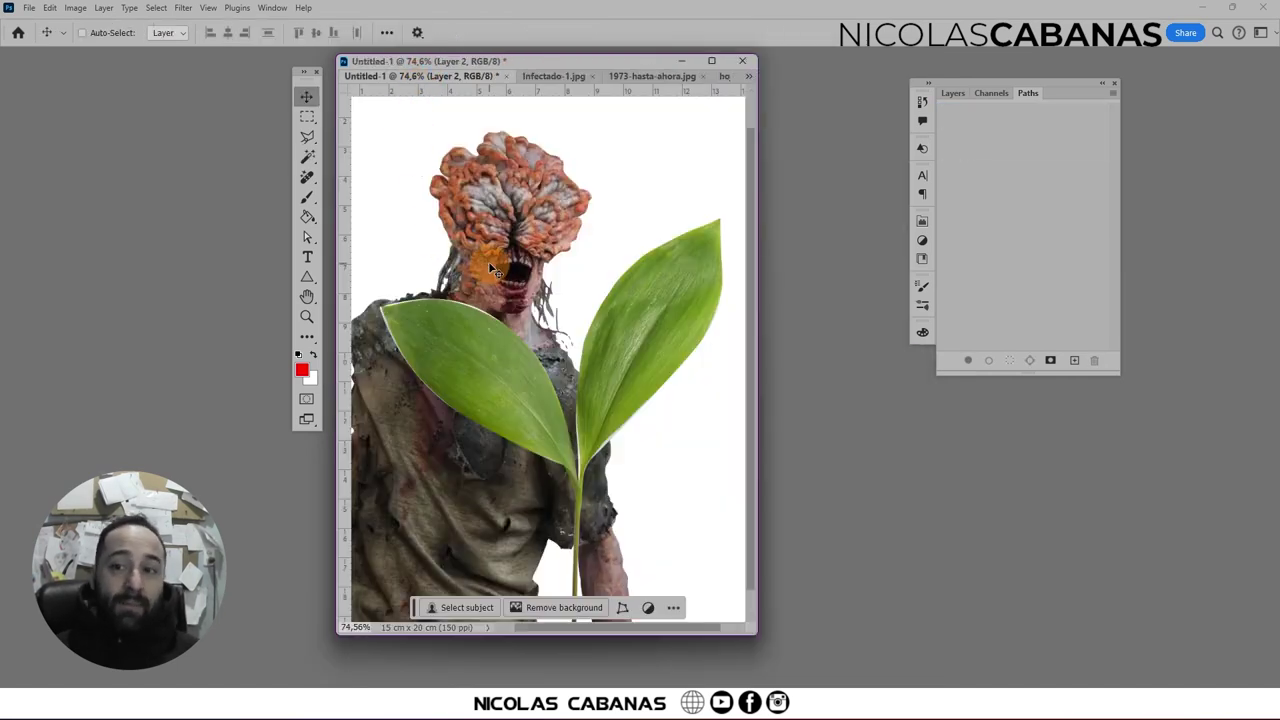